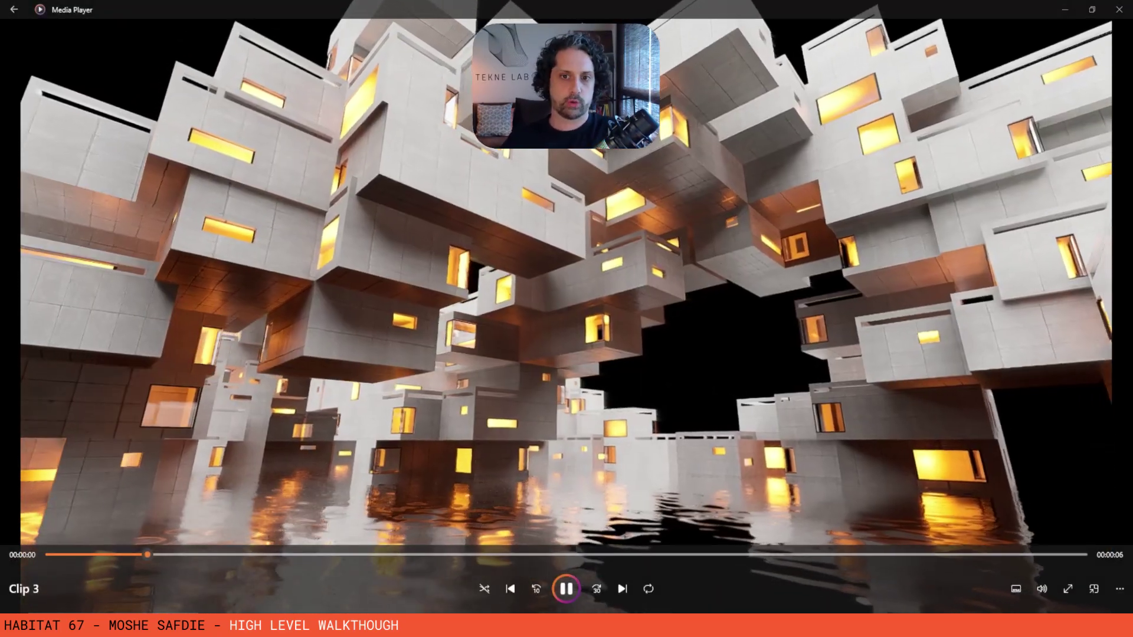
# - Switch to the Coding of Form Miro board in Chrome and bring the two Habitat 67 photos into view
pyautogui.press('super+Tab')
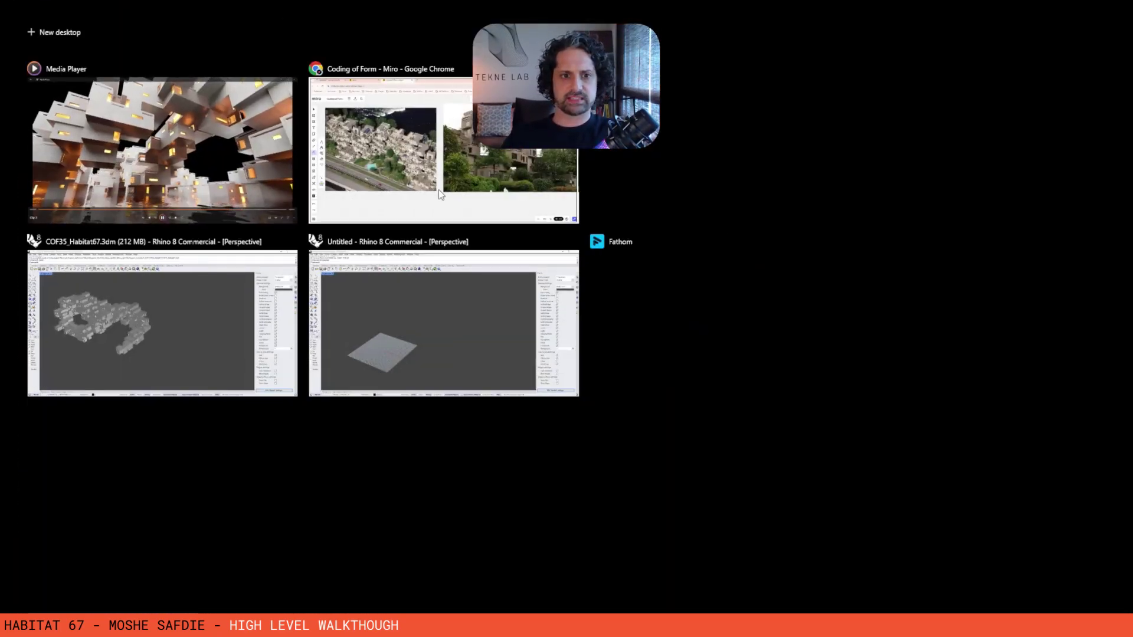
pyautogui.click(458, 171)
pyautogui.scroll(-2, 563, 279)
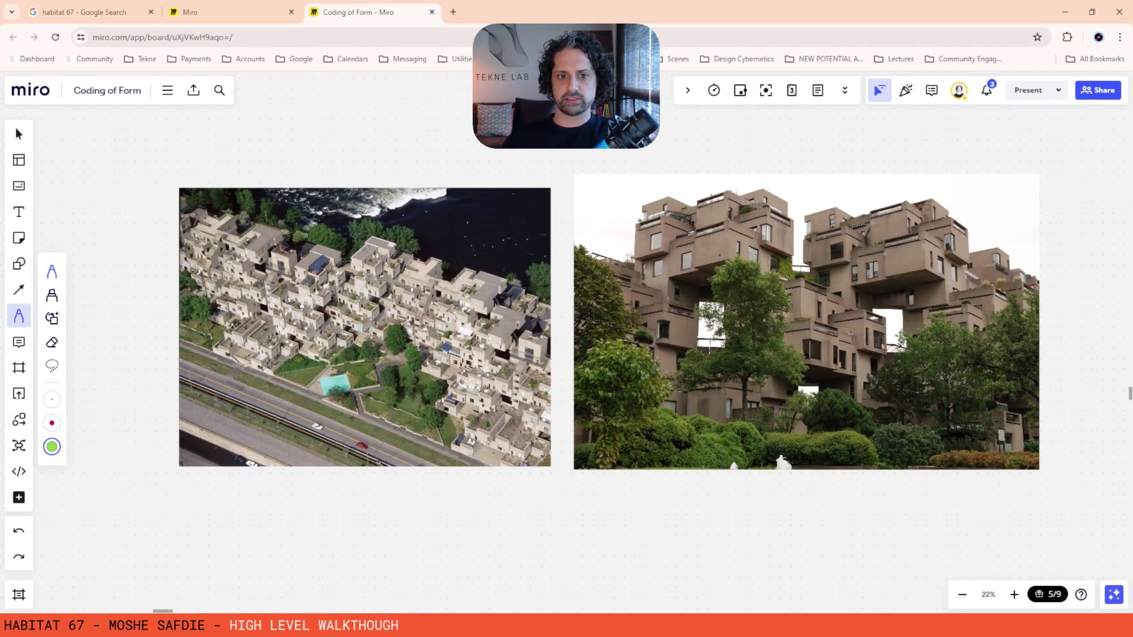
pyautogui.click(19, 134)
pyautogui.moveTo(384, 173); pyautogui.dragTo(341, 154)
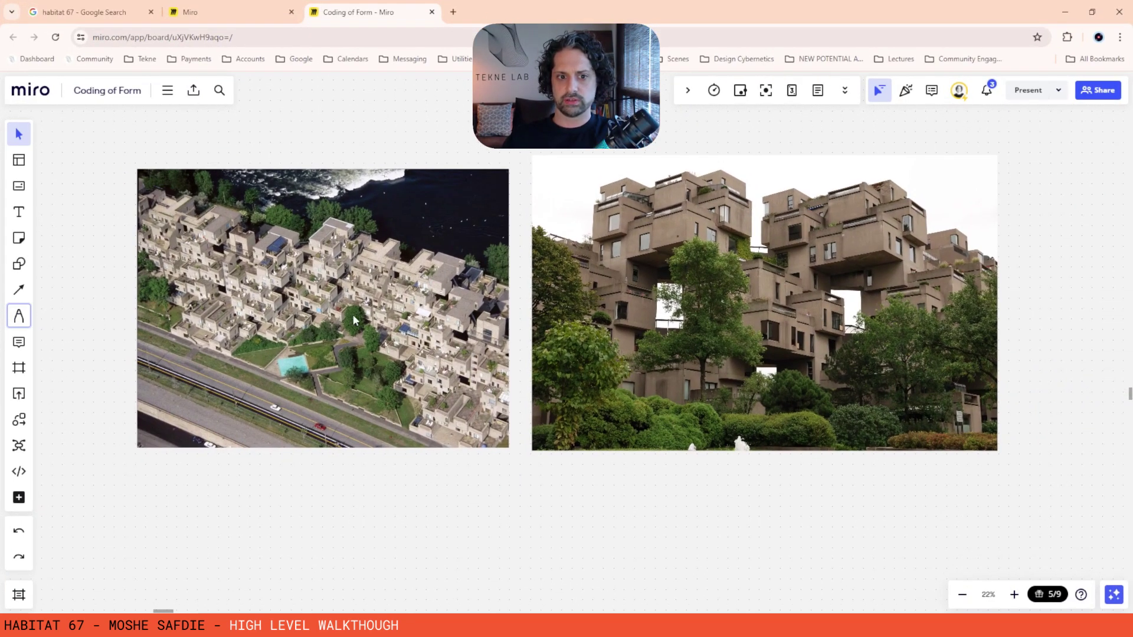
# - Examine the aerial and street-level photos of Habitat 67, focusing on how the stacked modules are arranged
pyautogui.scroll(3, 356, 314)
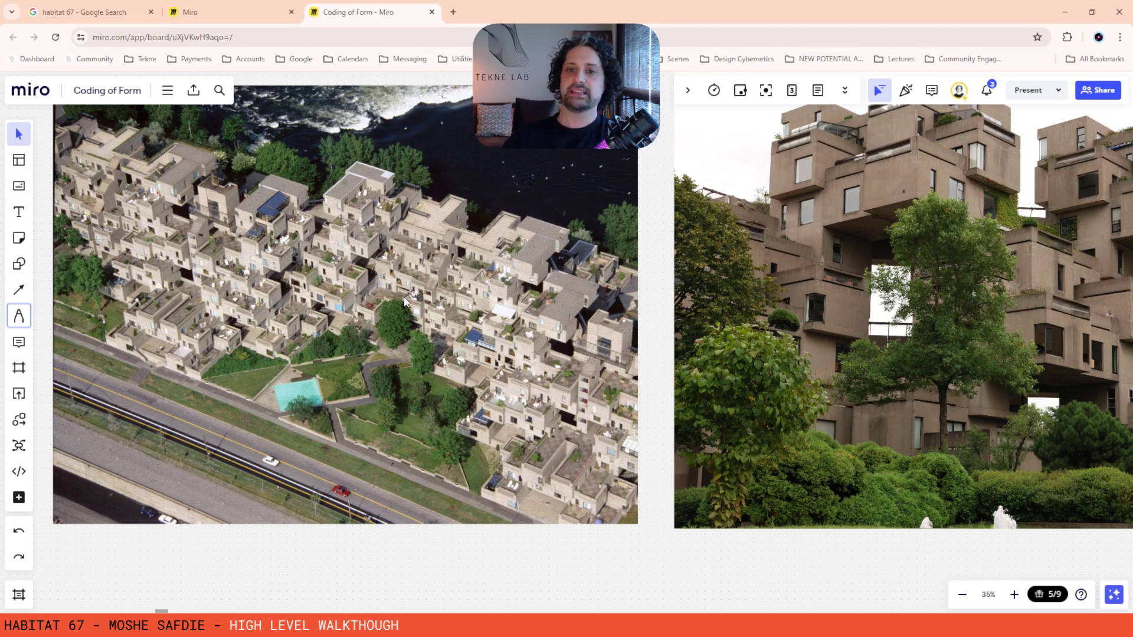
pyautogui.scroll(-1, 405, 301)
pyautogui.moveTo(404, 302); pyautogui.dragTo(297, 280)
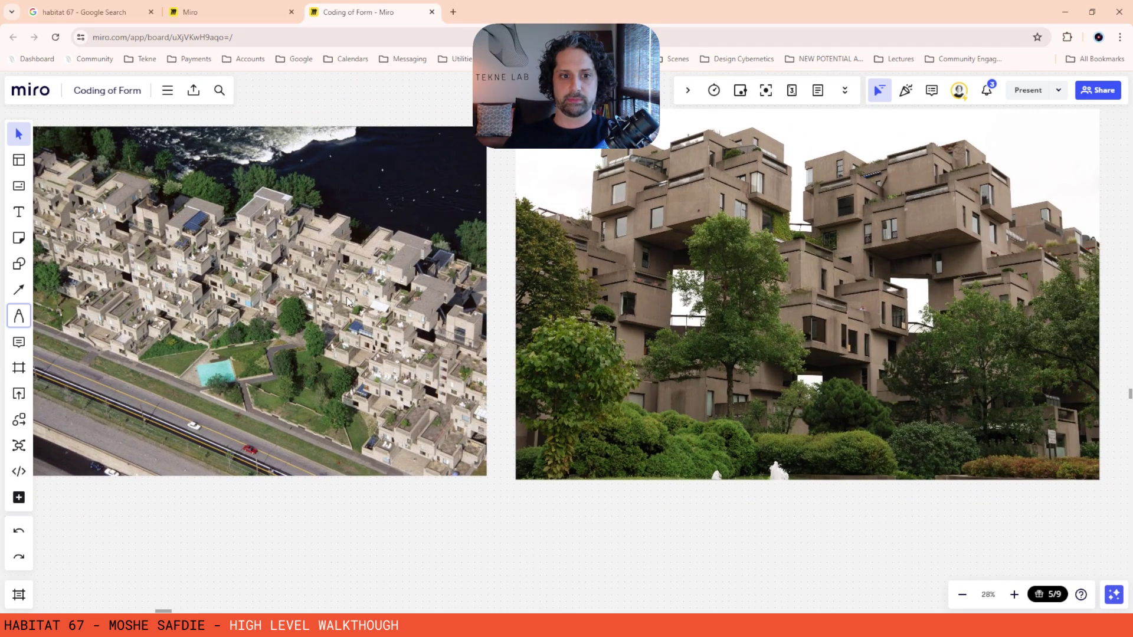
pyautogui.moveTo(343, 292); pyautogui.dragTo(399, 296, button='right')
pyautogui.scroll(-1, 415, 240)
pyautogui.moveTo(415, 240); pyautogui.dragTo(425, 256, button='right')
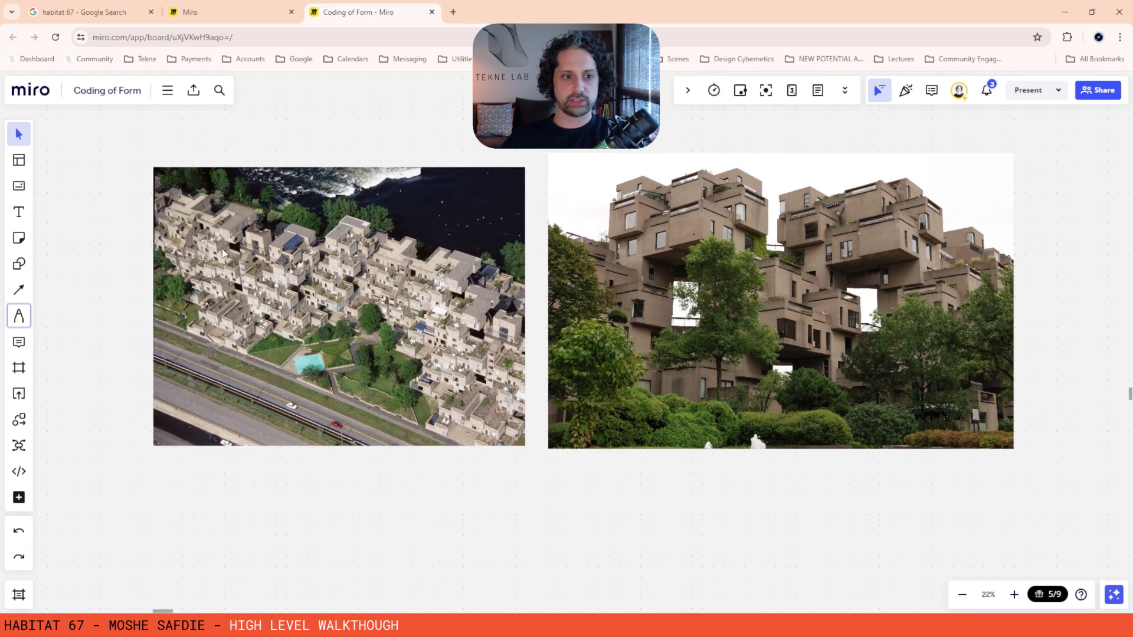
pyautogui.scroll(2, 447, 328)
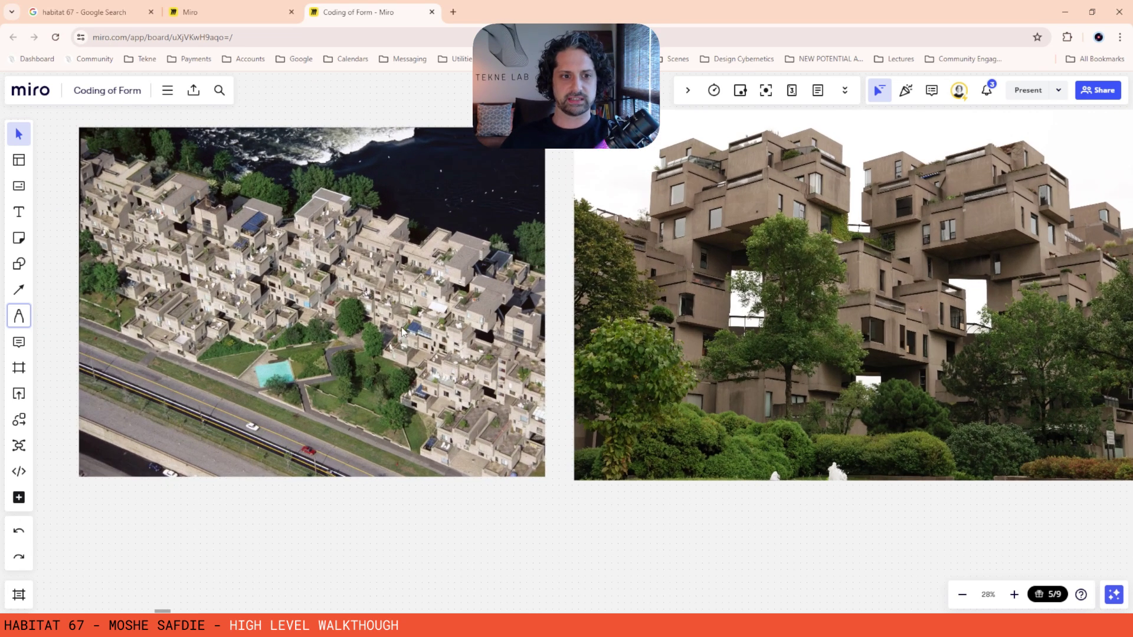
pyautogui.hscroll(-1, 354, 313)
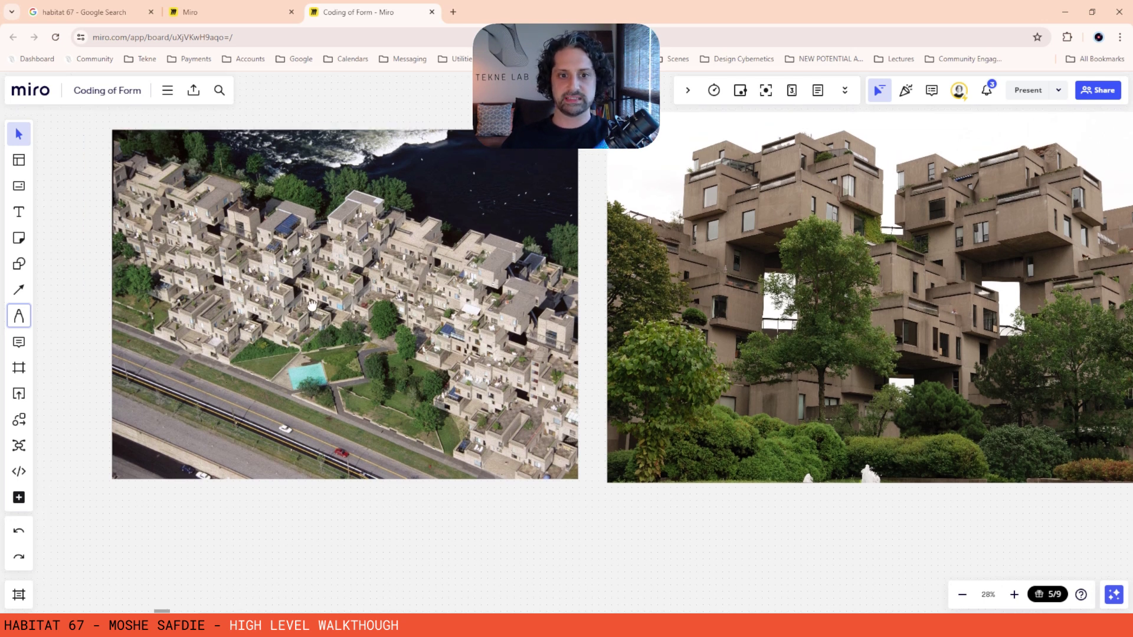
pyautogui.scroll(2, 419, 288)
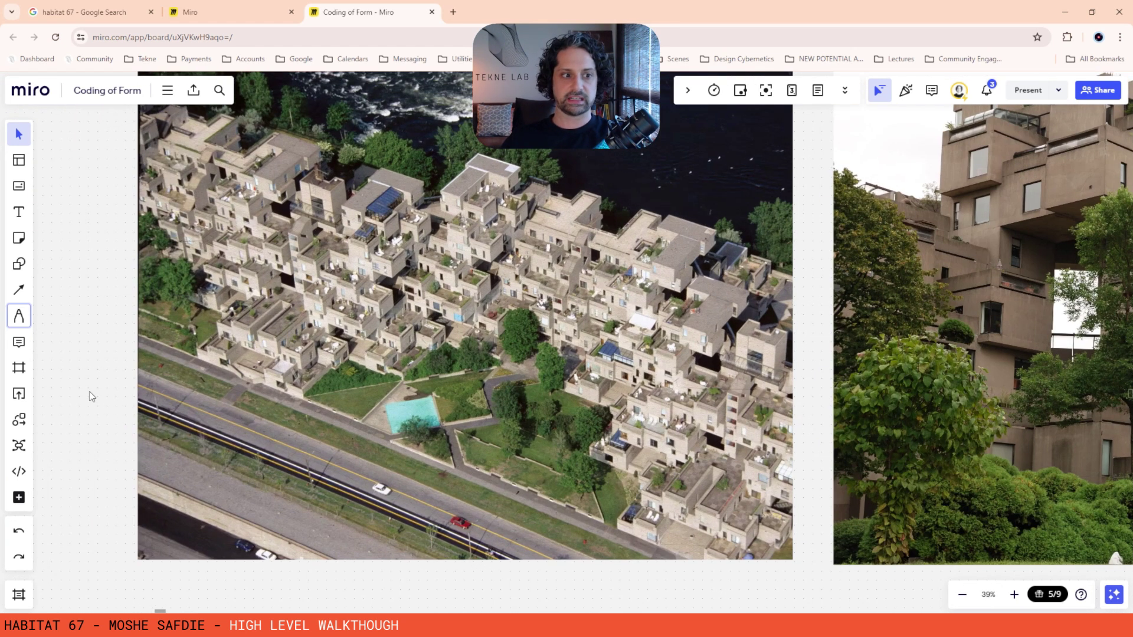
# - Draw five green pen lines along the stepped terrace levels near the left end of the aerial photo
pyautogui.click(19, 316)
pyautogui.scroll(3, 364, 265)
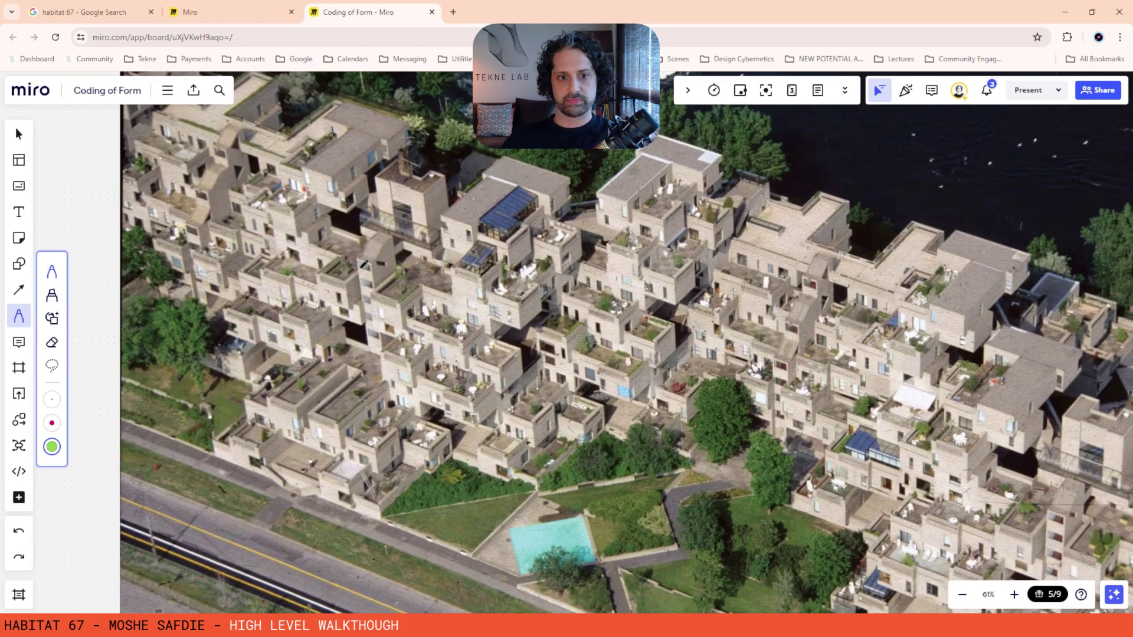
pyautogui.moveTo(361, 269); pyautogui.dragTo(352, 287, button='middle')
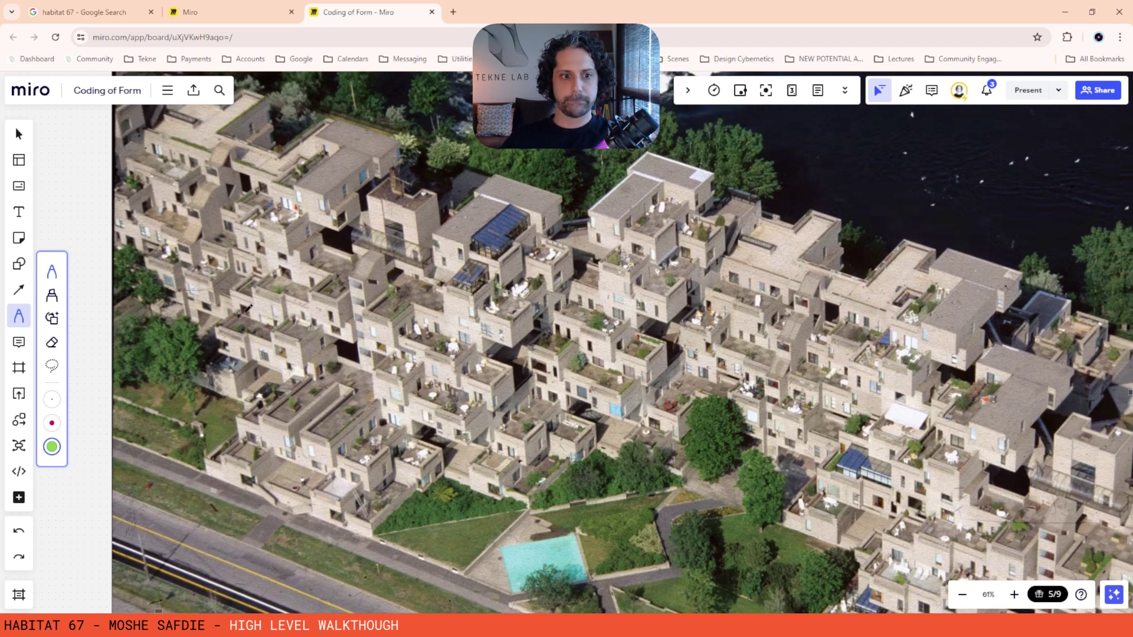
pyautogui.moveTo(196, 302); pyautogui.dragTo(312, 338)
pyautogui.moveTo(203, 264); pyautogui.dragTo(308, 300)
pyautogui.moveTo(228, 244); pyautogui.dragTo(343, 280)
pyautogui.moveTo(270, 209); pyautogui.dragTo(345, 237)
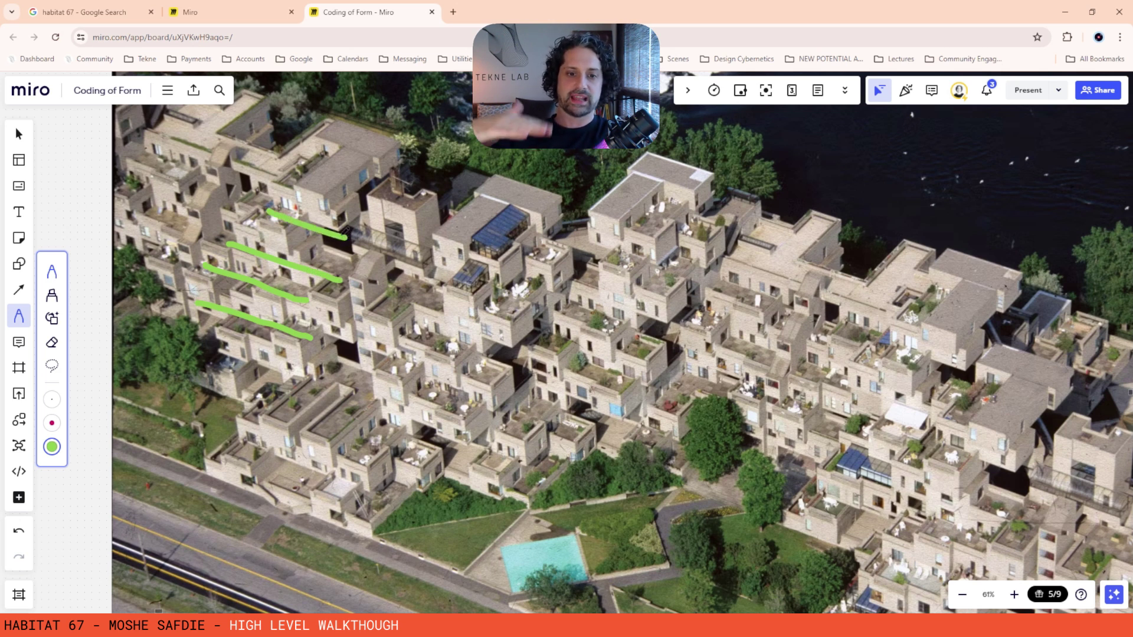
pyautogui.moveTo(204, 346); pyautogui.dragTo(315, 376)
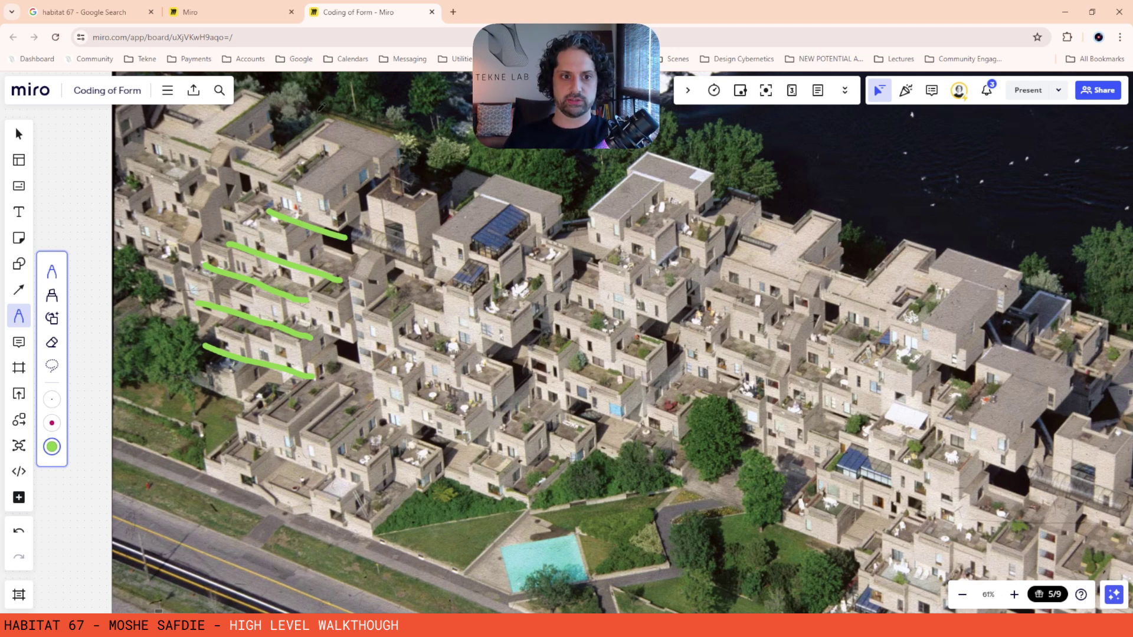
# - Mark the projecting module in the street-level photo in green: a line along its upper edge, a window circle and the parapet outline
pyautogui.moveTo(414, 344); pyautogui.dragTo(431, 340, button='middle')
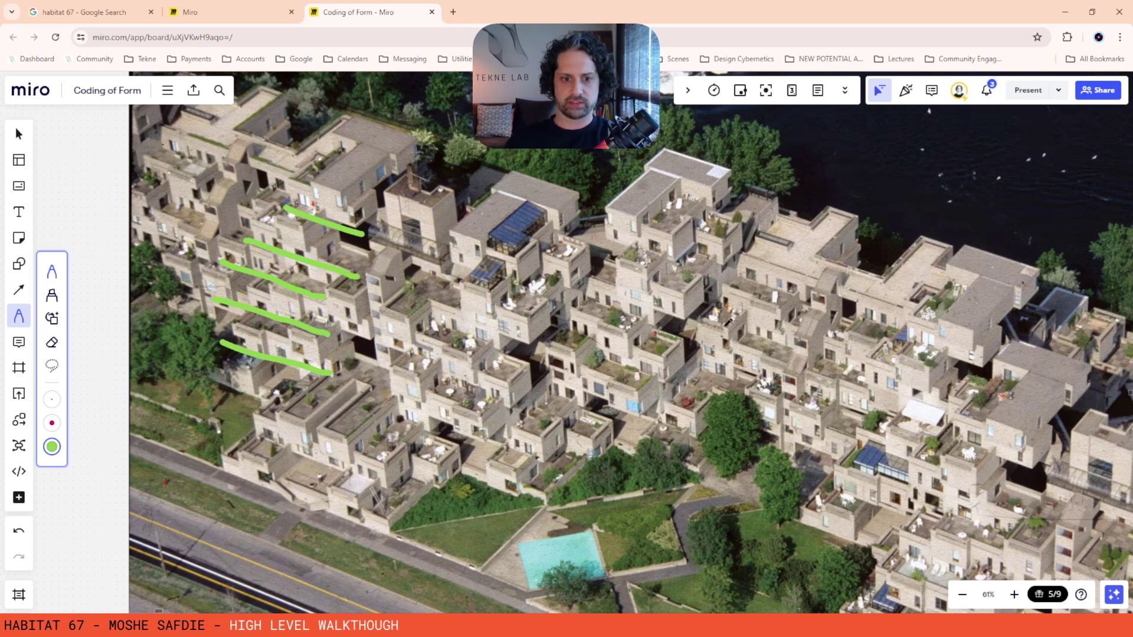
pyautogui.scroll(1, 511, 333)
pyautogui.scroll(-4, 520, 332)
pyautogui.moveTo(1121, 345); pyautogui.dragTo(524, 393, button='middle')
pyautogui.scroll(2, 778, 307)
pyautogui.moveTo(828, 229); pyautogui.dragTo(475, 334, button='middle')
pyautogui.scroll(5, 679, 326)
pyautogui.moveTo(475, 335); pyautogui.dragTo(531, 344, button='right')
pyautogui.moveTo(184, 253)
pyautogui.mouseDown()
pyautogui.moveTo(284, 303)
pyautogui.moveTo(732, 464)
pyautogui.mouseUp()
pyautogui.scroll(-2, 732, 464)
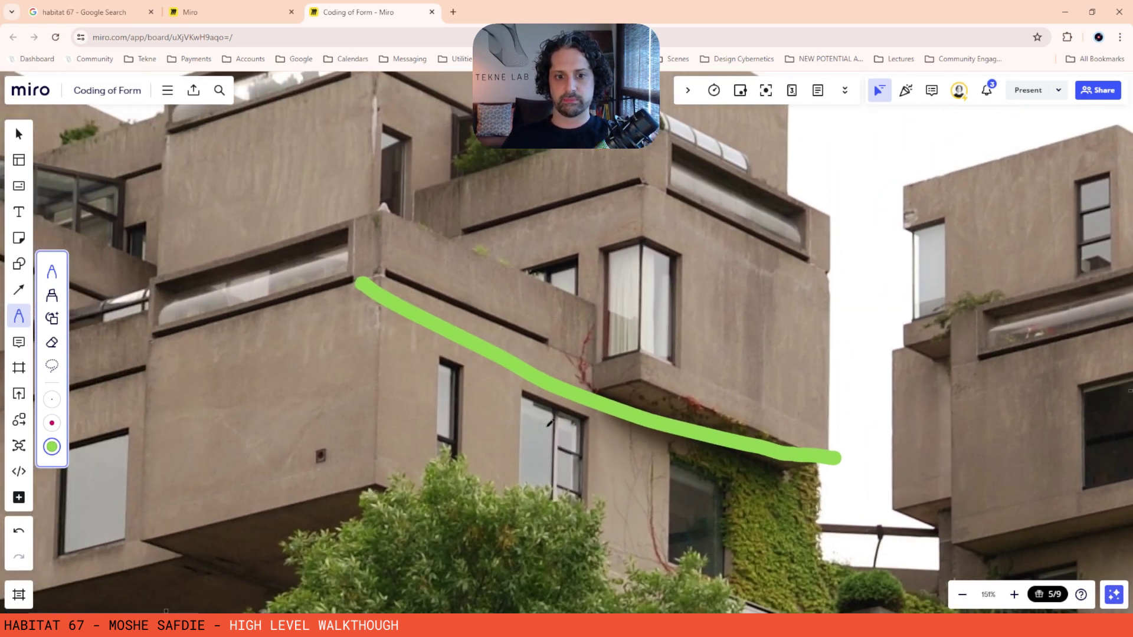
pyautogui.moveTo(552, 429)
pyautogui.mouseDown()
pyautogui.moveTo(535, 433)
pyautogui.moveTo(556, 437)
pyautogui.mouseUp()
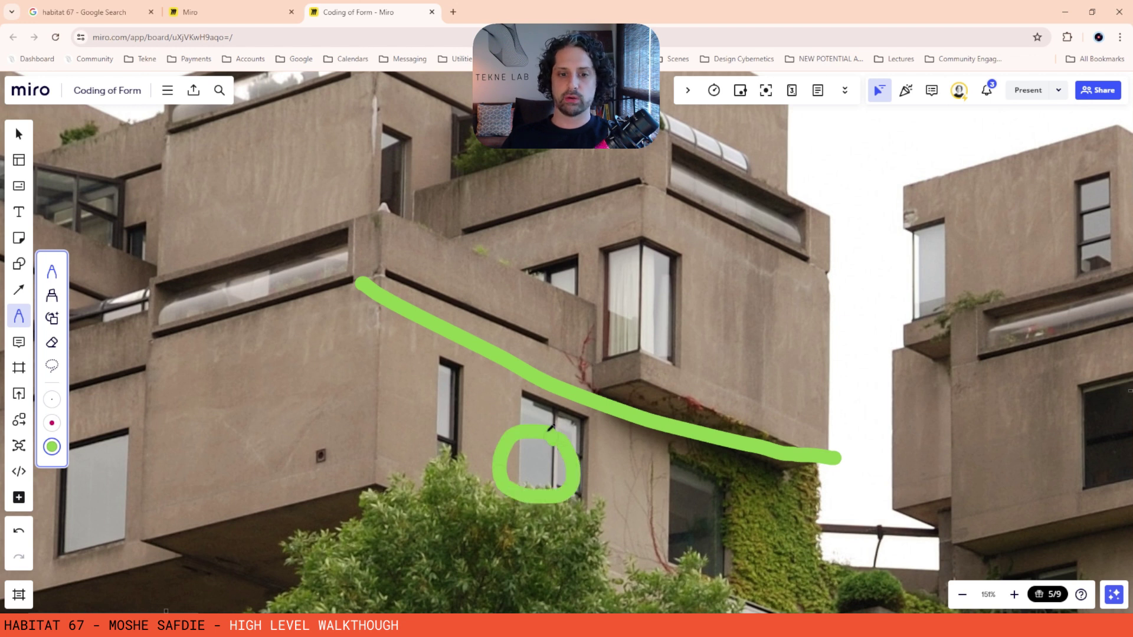
pyautogui.moveTo(428, 356)
pyautogui.mouseDown()
pyautogui.moveTo(438, 284)
pyautogui.moveTo(388, 223)
pyautogui.moveTo(520, 272)
pyautogui.moveTo(593, 316)
pyautogui.moveTo(502, 323)
pyautogui.moveTo(384, 271)
pyautogui.mouseUp()
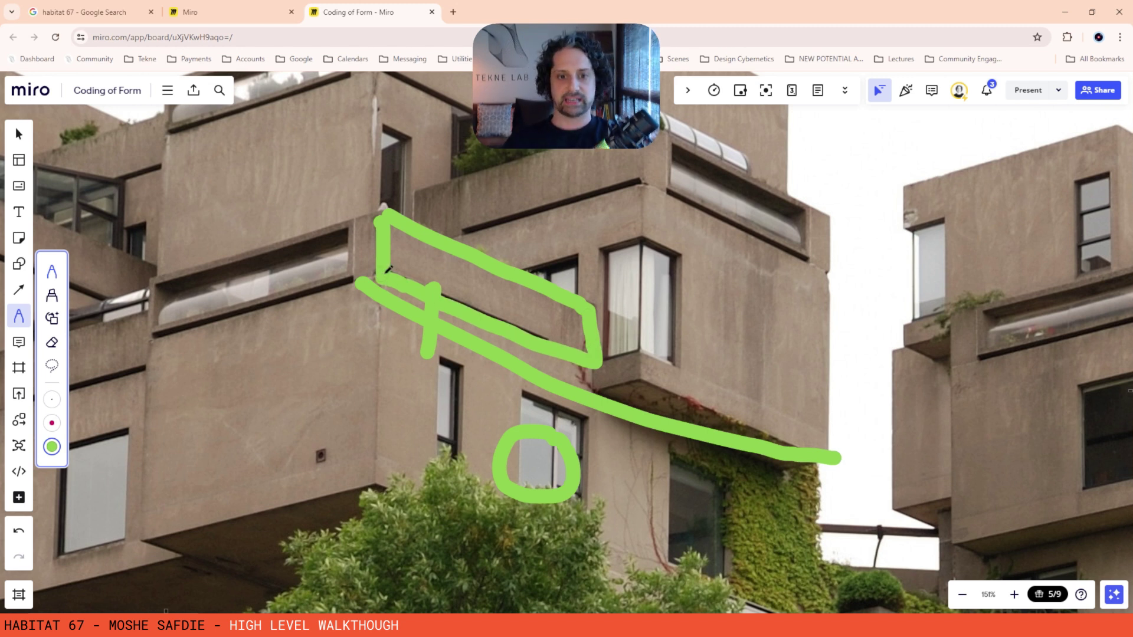
# - Undo the green marks on the projecting module in the street-level photo
pyautogui.scroll(-5, 400, 265)
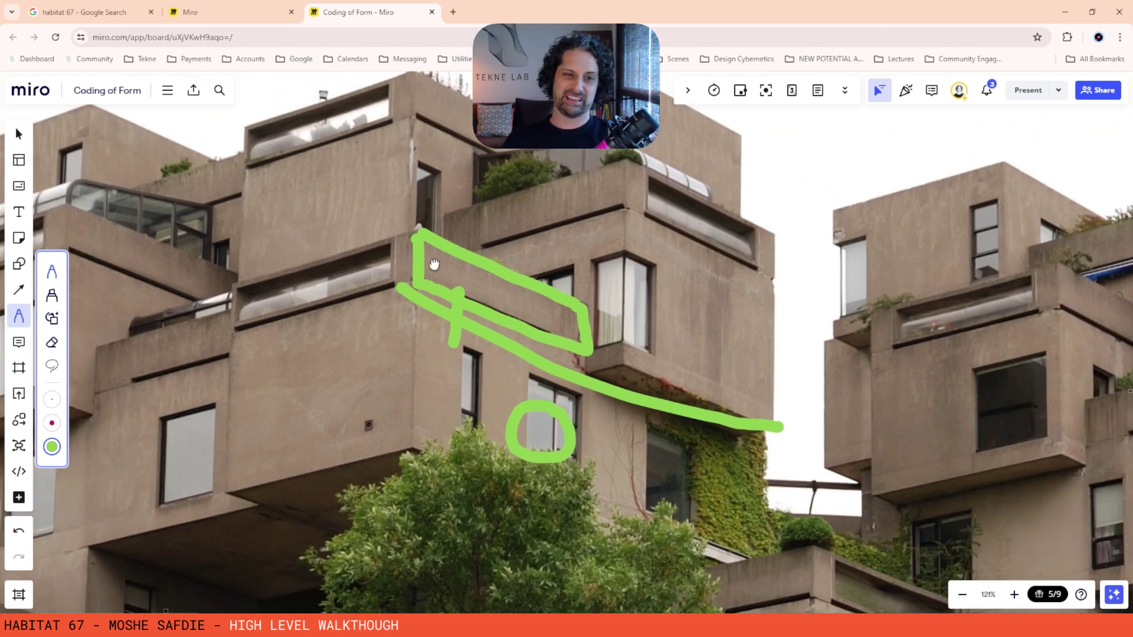
pyautogui.scroll(-2, 464, 306)
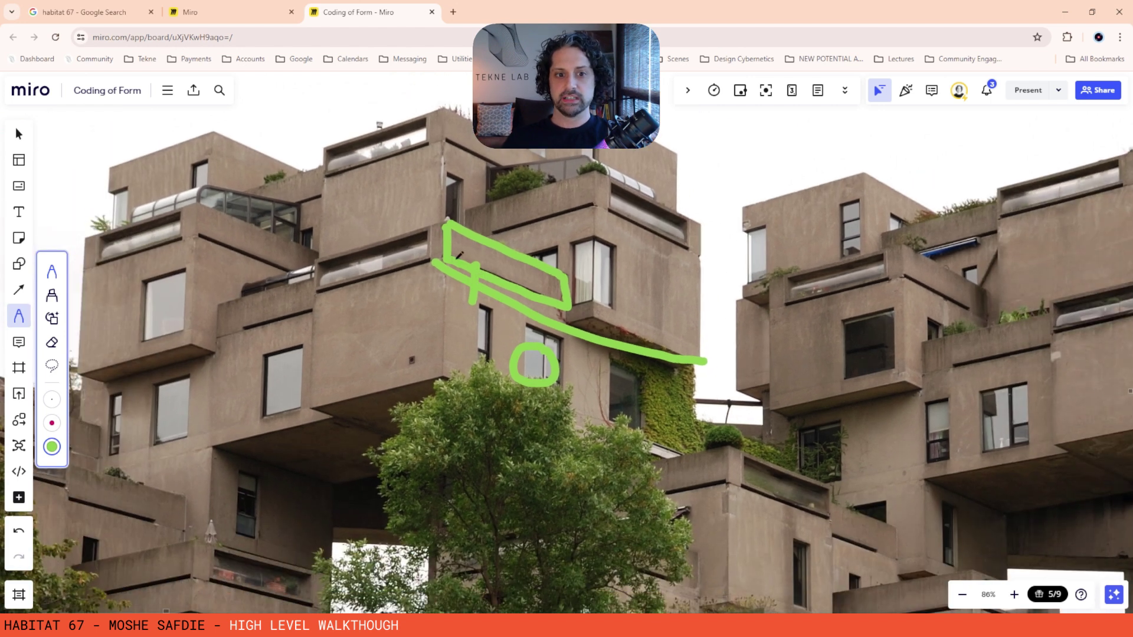
pyautogui.scroll(-2, 475, 225)
pyautogui.scroll(-2, 476, 224)
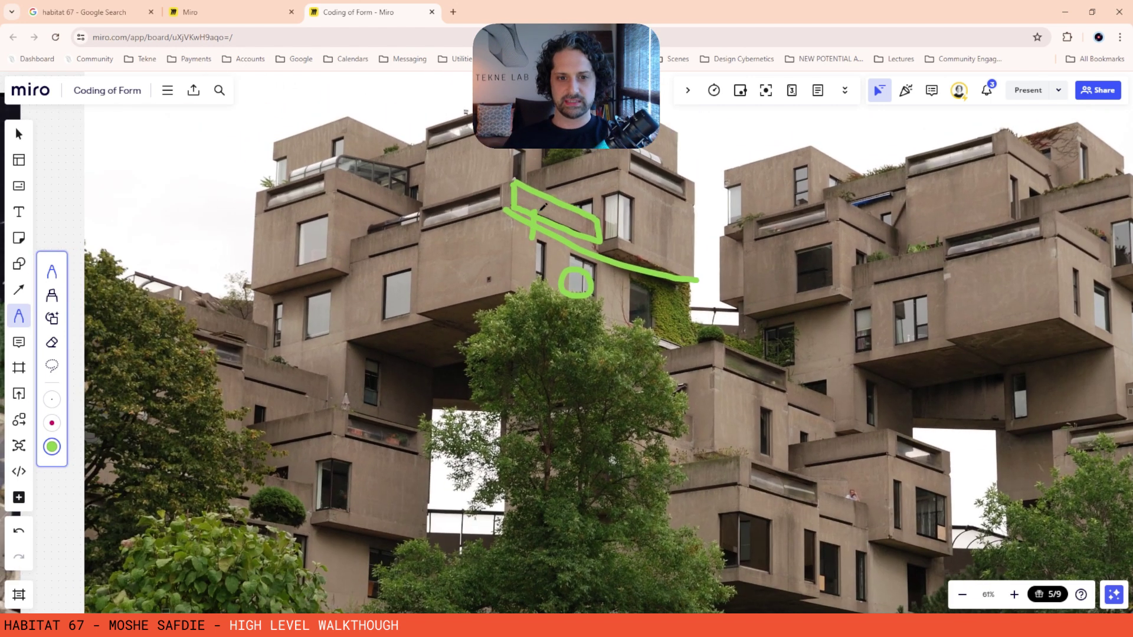
pyautogui.scroll(2, 541, 192)
pyautogui.scroll(2, 504, 220)
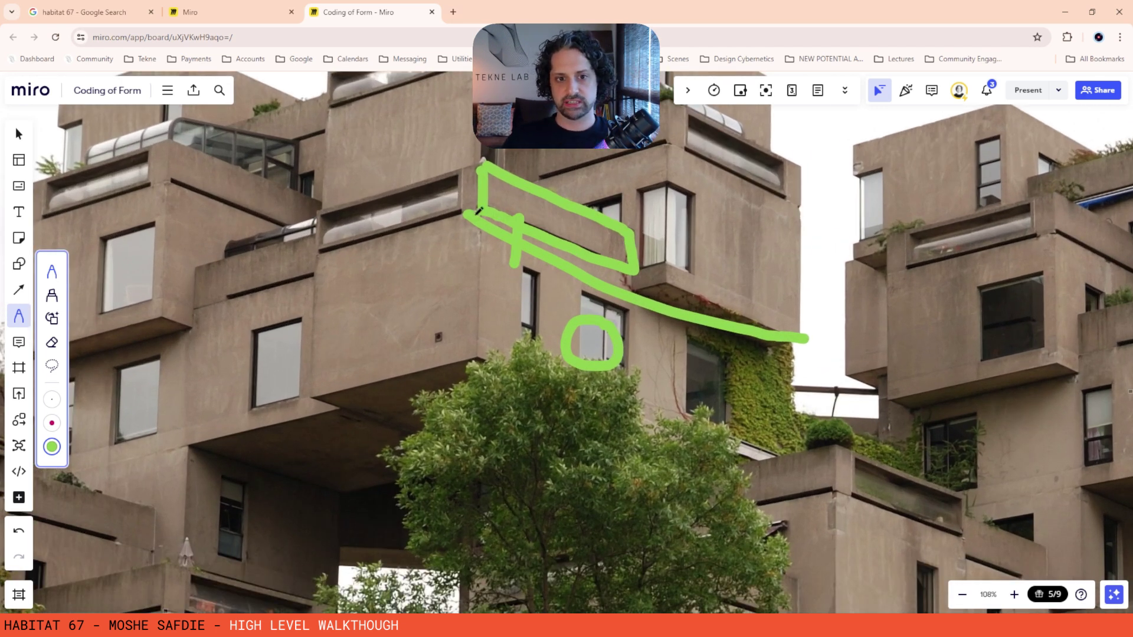
pyautogui.hotkey('ctrl', 'z')
pyautogui.hotkey('ctrl', 'z')
pyautogui.hotkey('ctrl', 'z')
pyautogui.hotkey('ctrl', 'z')
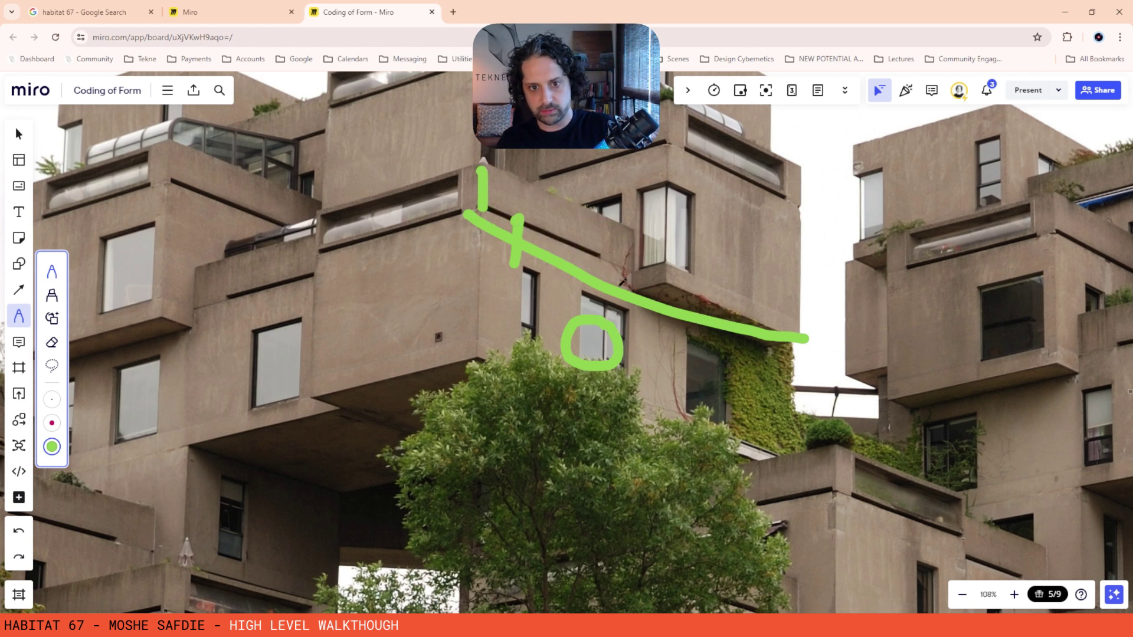
# - Outline the lower projecting module and the module stacked across it in green on the street-level photo
pyautogui.moveTo(470, 203); pyautogui.dragTo(794, 329)
pyautogui.moveTo(616, 138)
pyautogui.mouseDown(button='right')
pyautogui.moveTo(574, 235)
pyautogui.moveTo(569, 226)
pyautogui.mouseUp(button='right')
pyautogui.moveTo(480, 175); pyautogui.dragTo(772, 302)
pyautogui.moveTo(609, 242); pyautogui.dragTo(622, 381)
pyautogui.moveTo(765, 298); pyautogui.dragTo(754, 409)
pyautogui.moveTo(432, 305); pyautogui.dragTo(424, 450)
pyautogui.moveTo(754, 418)
pyautogui.mouseDown()
pyautogui.moveTo(750, 558)
pyautogui.moveTo(508, 497)
pyautogui.moveTo(436, 463)
pyautogui.mouseUp()
pyautogui.moveTo(438, 303)
pyautogui.mouseDown()
pyautogui.moveTo(405, 305)
pyautogui.moveTo(273, 413)
pyautogui.moveTo(443, 443)
pyautogui.mouseUp()
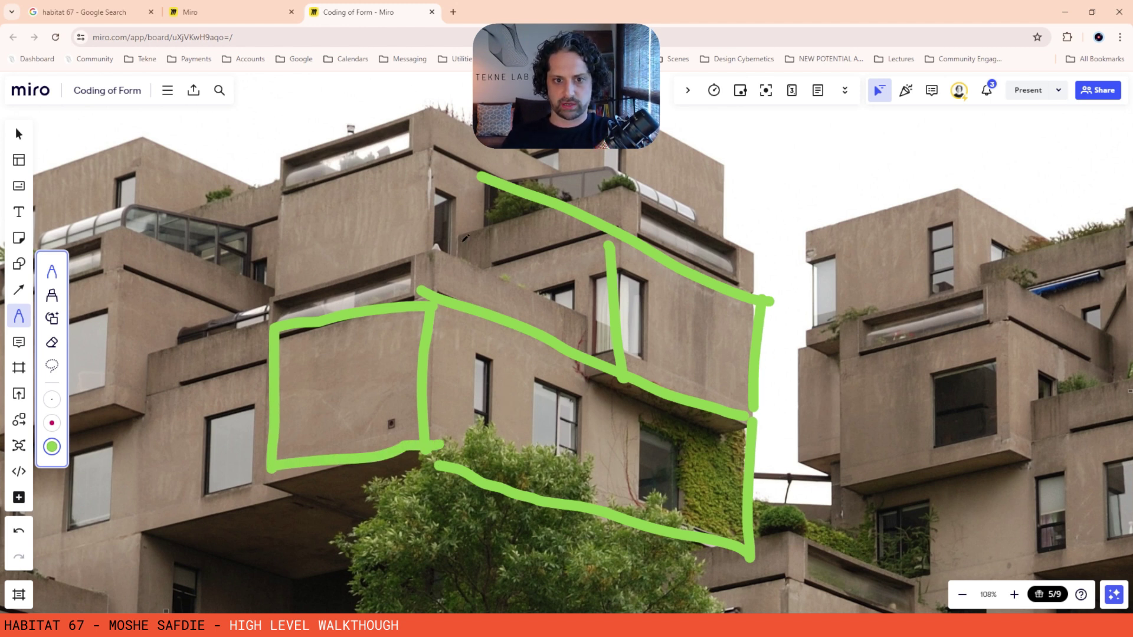
pyautogui.moveTo(486, 273); pyautogui.dragTo(614, 232)
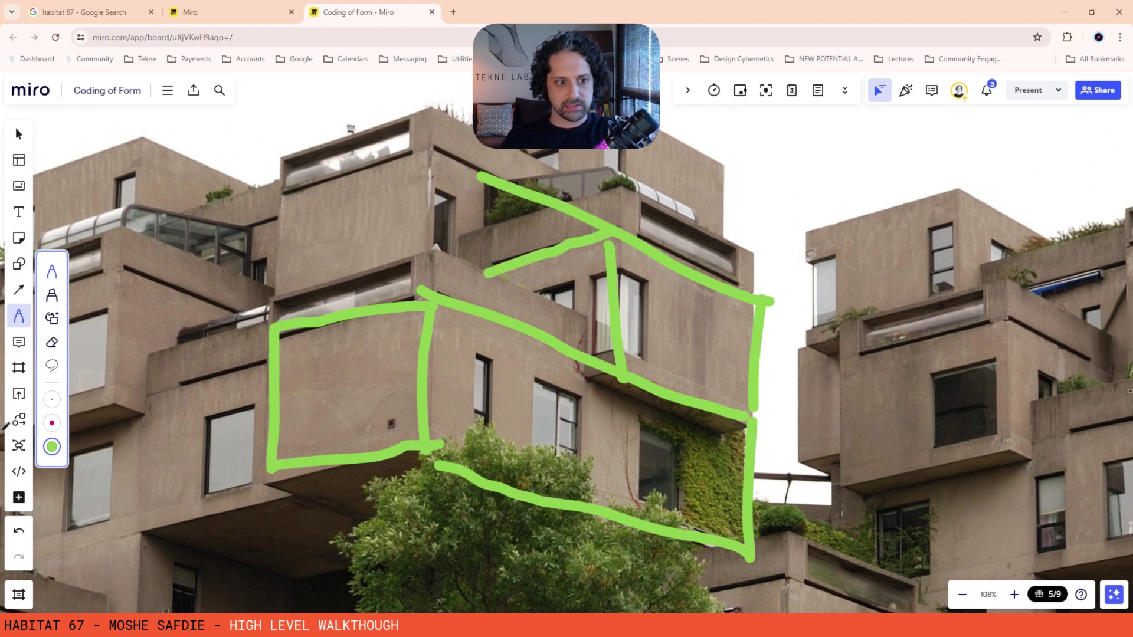
# - Trace the terrace parapets above both green-outlined modules with the thin magenta pen
pyautogui.click(52, 423)
pyautogui.moveTo(285, 288)
pyautogui.mouseDown()
pyautogui.moveTo(270, 331)
pyautogui.moveTo(440, 255)
pyautogui.moveTo(436, 295)
pyautogui.mouseUp()
pyautogui.moveTo(444, 254); pyautogui.dragTo(600, 313)
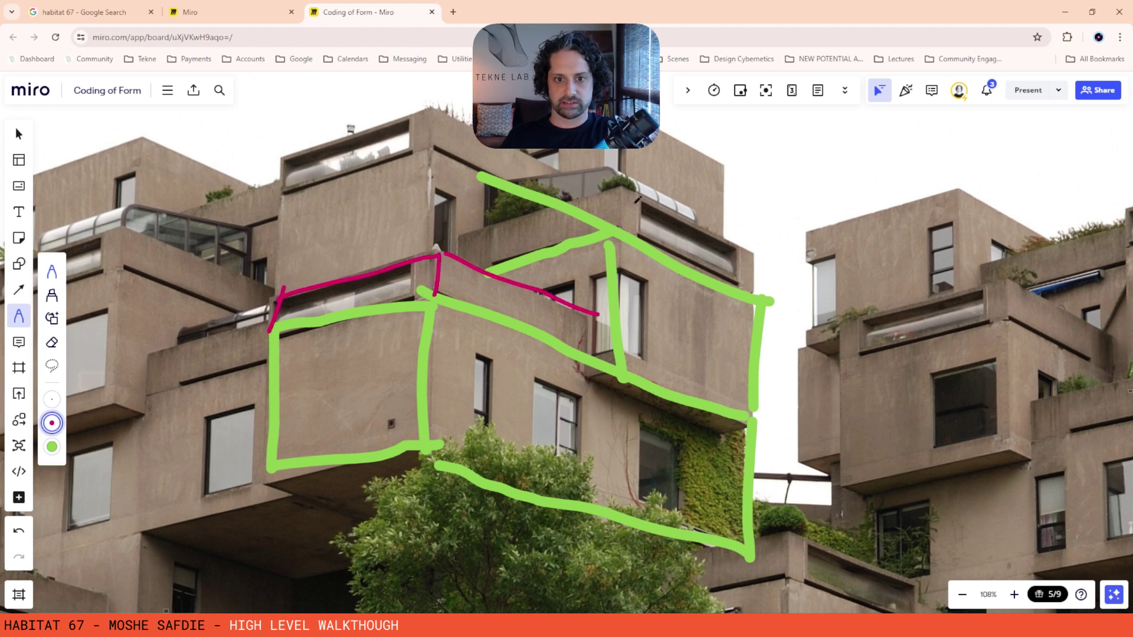
pyautogui.moveTo(615, 190)
pyautogui.mouseDown()
pyautogui.moveTo(611, 230)
pyautogui.moveTo(696, 217)
pyautogui.moveTo(762, 298)
pyautogui.mouseUp()
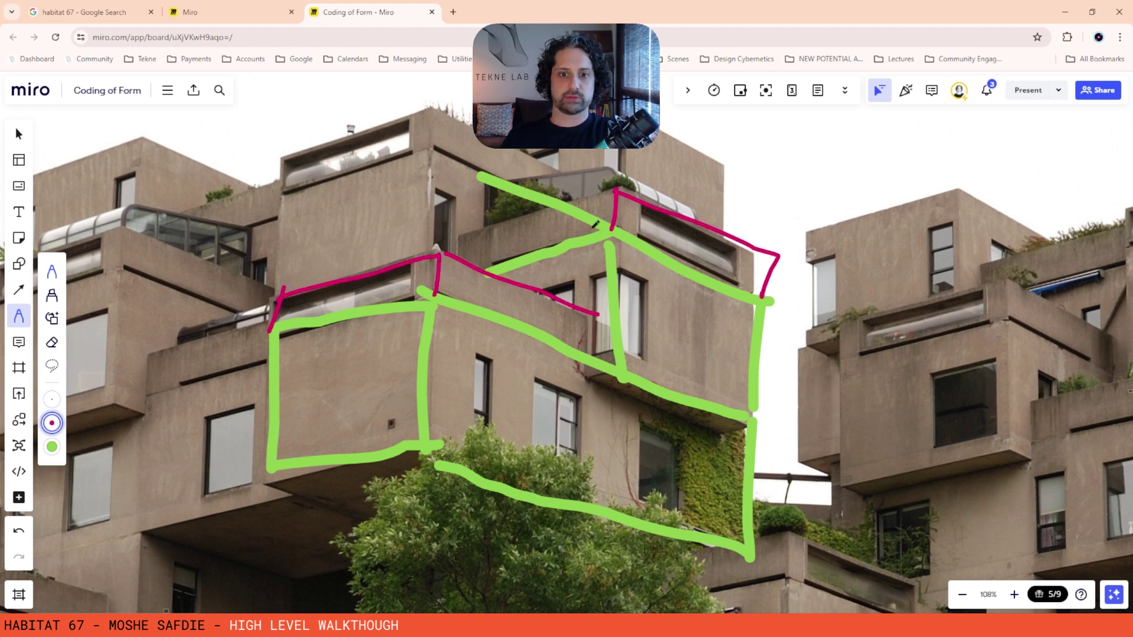
pyautogui.moveTo(616, 192)
pyautogui.mouseDown()
pyautogui.moveTo(512, 211)
pyautogui.moveTo(450, 257)
pyautogui.mouseUp()
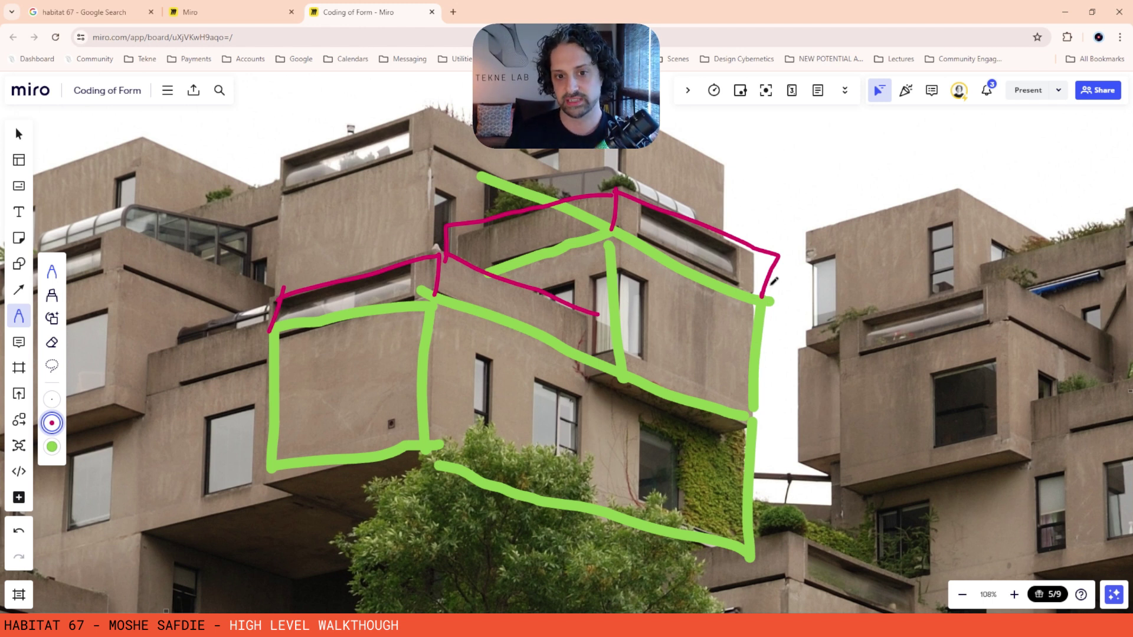
# - Outline the two adjoining flat roofs and the terrace beside them in green on the topmost cluster in the aerial photo
pyautogui.scroll(-6, 694, 252)
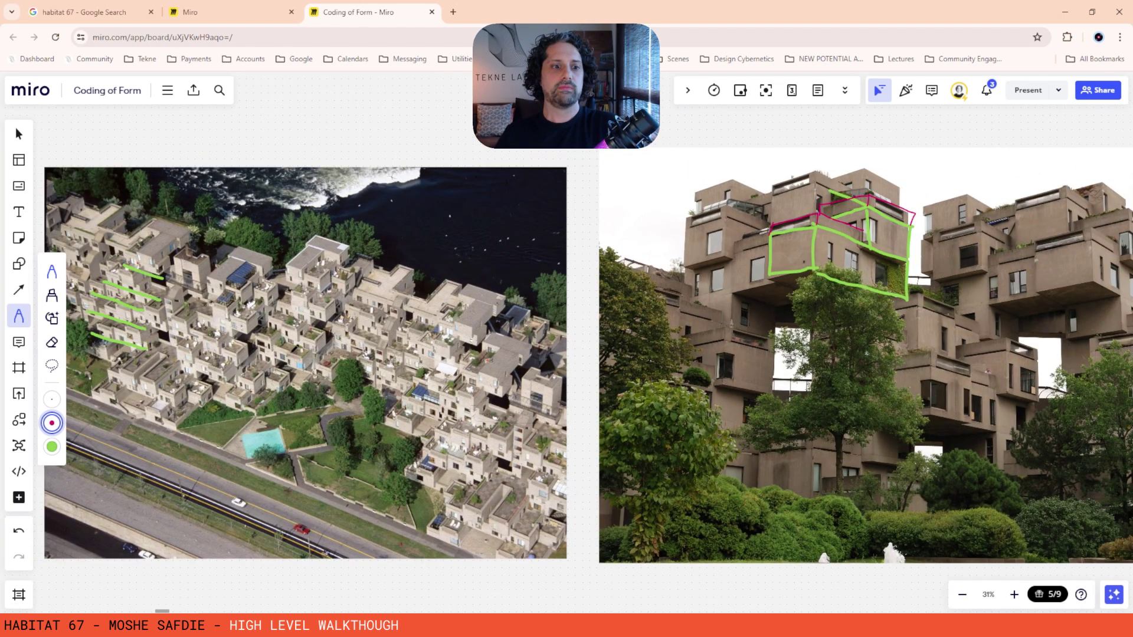
pyautogui.scroll(10, 255, 326)
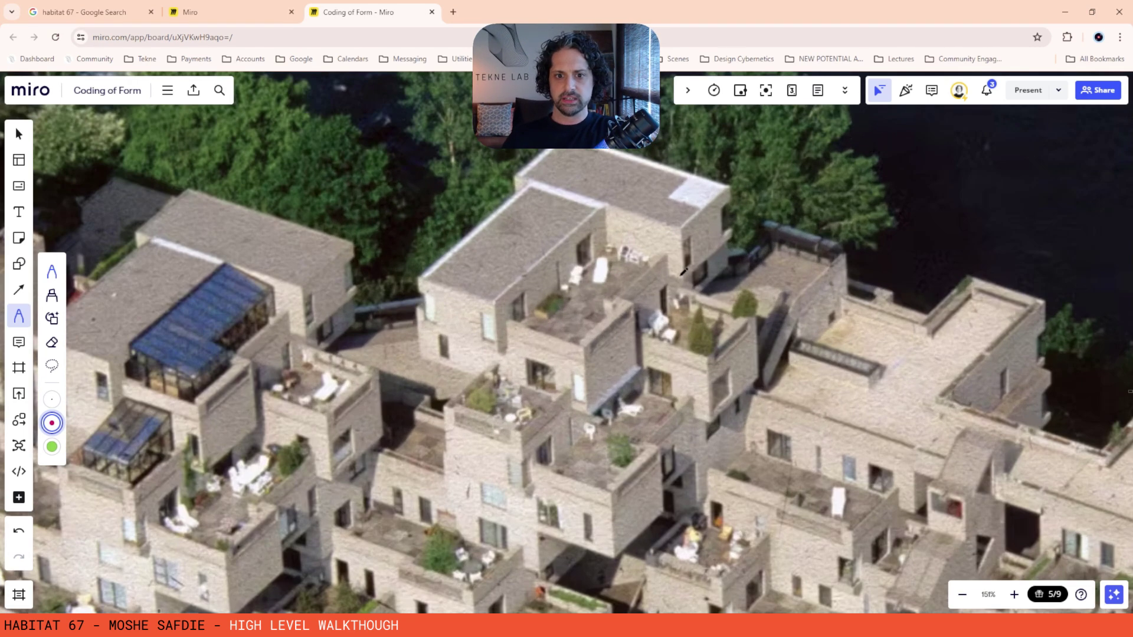
pyautogui.scroll(2, 405, 308)
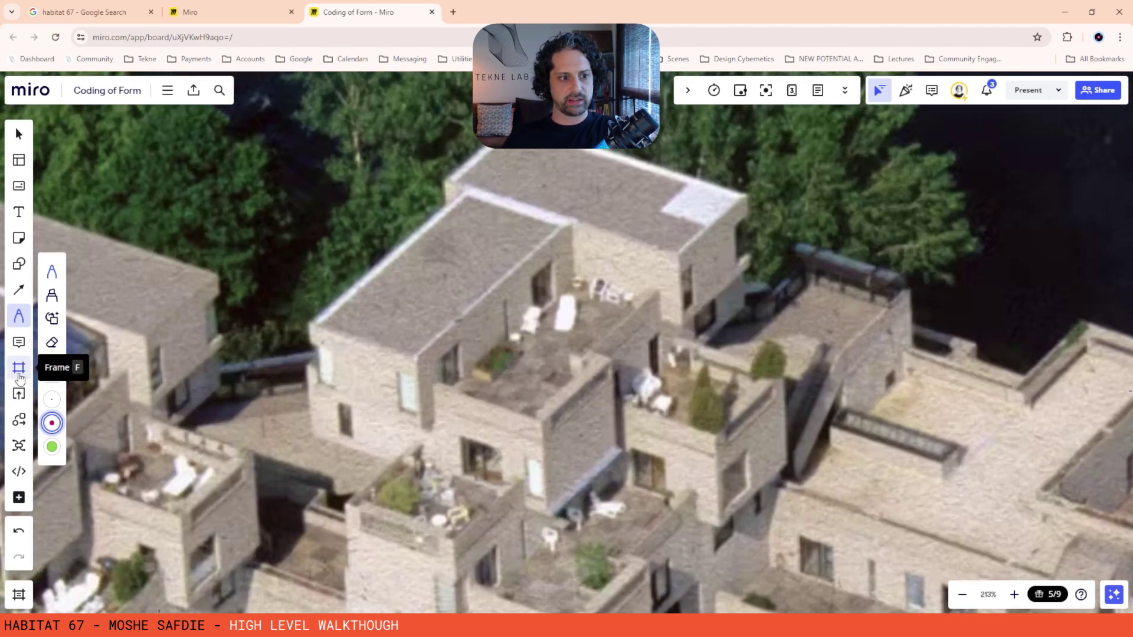
pyautogui.click(52, 447)
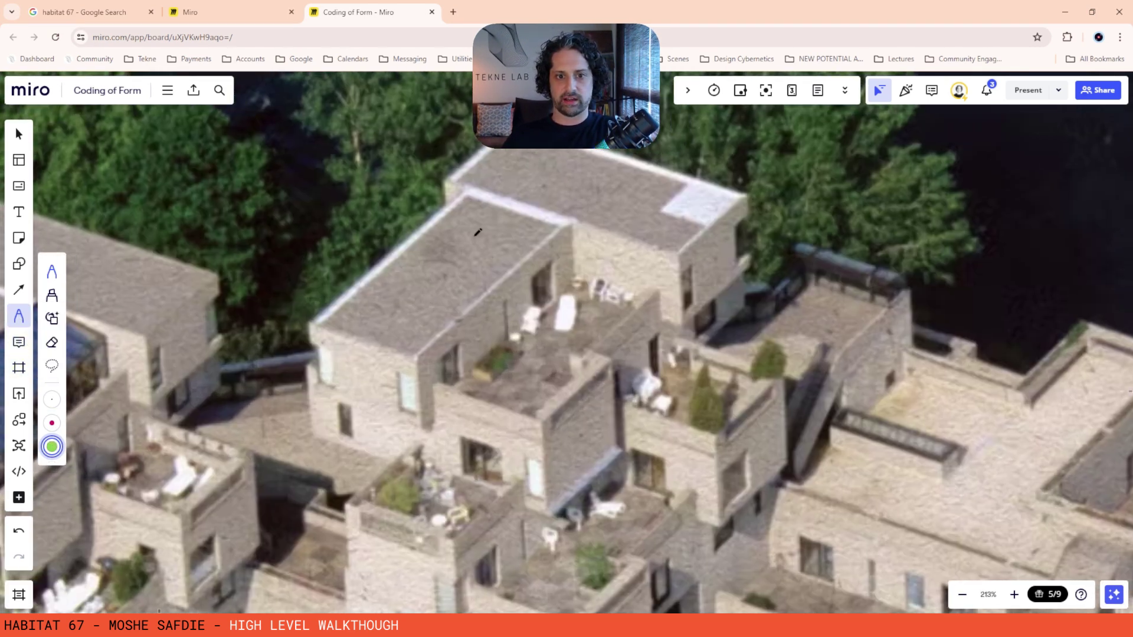
pyautogui.moveTo(468, 195)
pyautogui.mouseDown()
pyautogui.moveTo(326, 311)
pyautogui.moveTo(413, 356)
pyautogui.moveTo(548, 251)
pyautogui.moveTo(464, 187)
pyautogui.mouseUp()
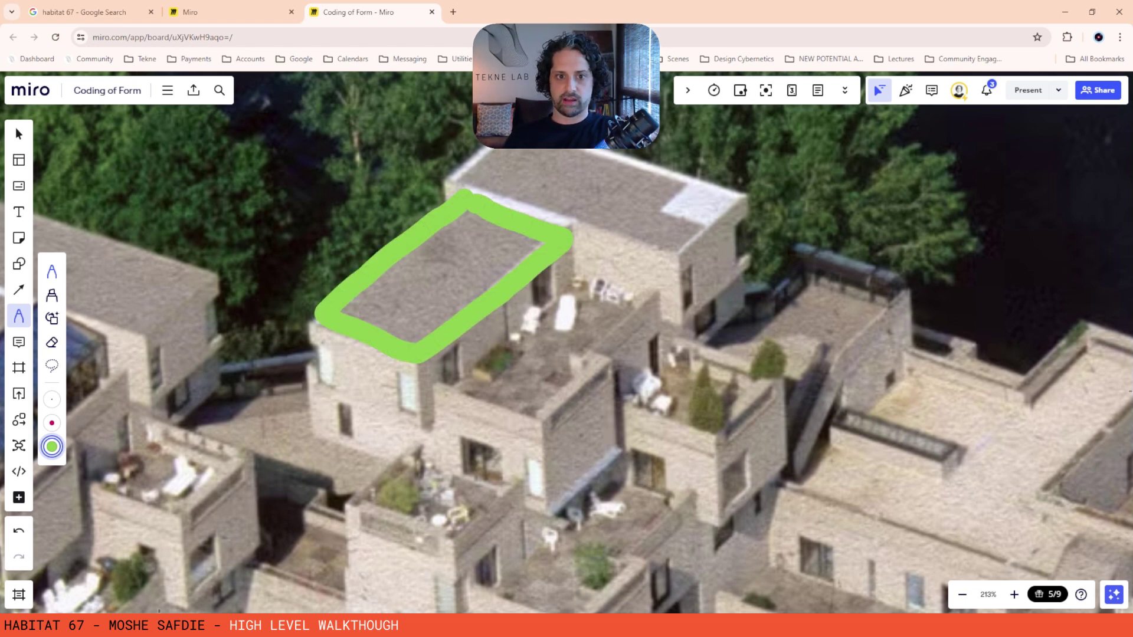
pyautogui.moveTo(498, 149)
pyautogui.mouseDown()
pyautogui.moveTo(469, 182)
pyautogui.moveTo(661, 254)
pyautogui.moveTo(731, 206)
pyautogui.mouseUp()
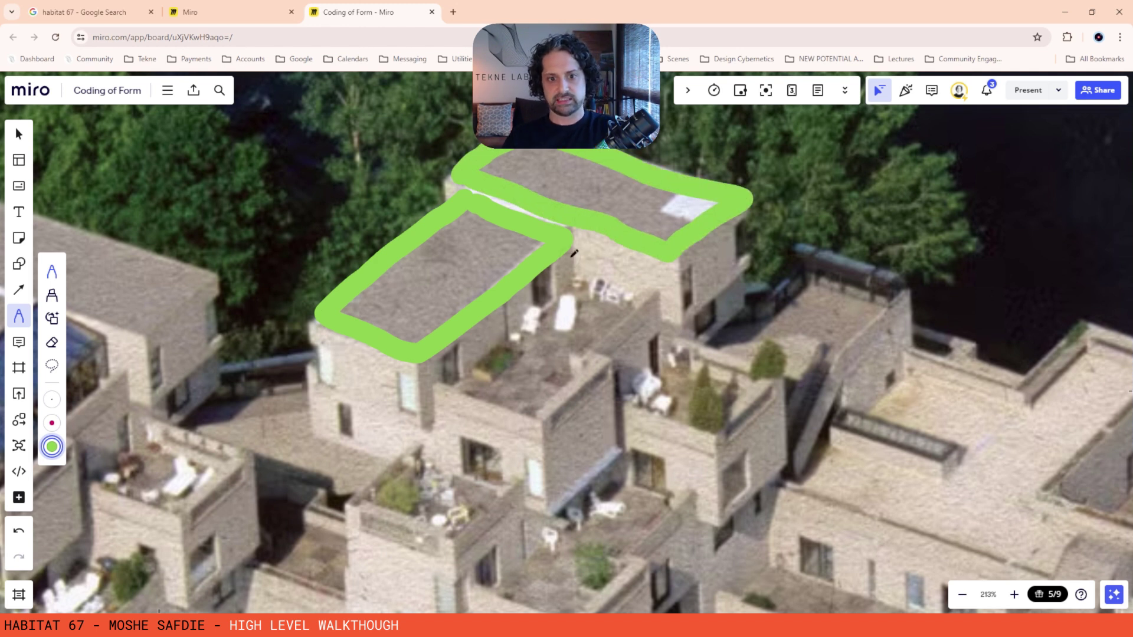
pyautogui.moveTo(598, 244); pyautogui.dragTo(554, 284)
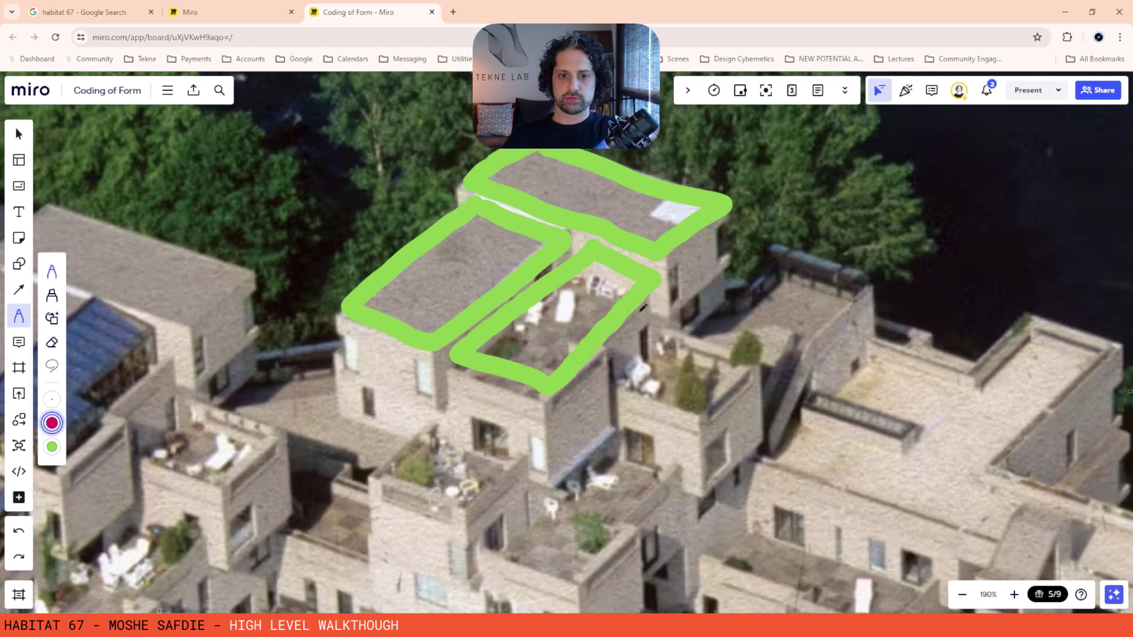
pyautogui.scroll(2, 546, 277)
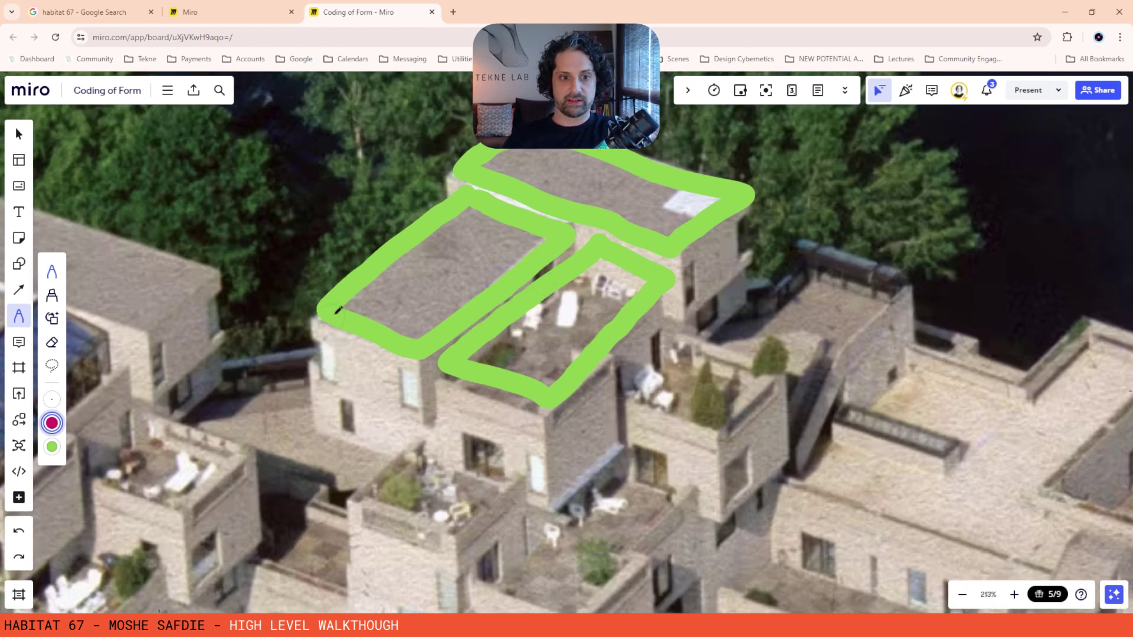
# - Outline three modules crossing the green roof outlines with the thick magenta pen on the topmost cluster in the aerial photo
pyautogui.moveTo(341, 303)
pyautogui.mouseDown()
pyautogui.moveTo(518, 392)
pyautogui.moveTo(338, 295)
pyautogui.mouseUp()
pyautogui.moveTo(540, 152)
pyautogui.mouseDown()
pyautogui.moveTo(448, 202)
pyautogui.moveTo(513, 251)
pyautogui.moveTo(593, 154)
pyautogui.moveTo(590, 286)
pyautogui.moveTo(735, 210)
pyautogui.moveTo(640, 152)
pyautogui.mouseUp()
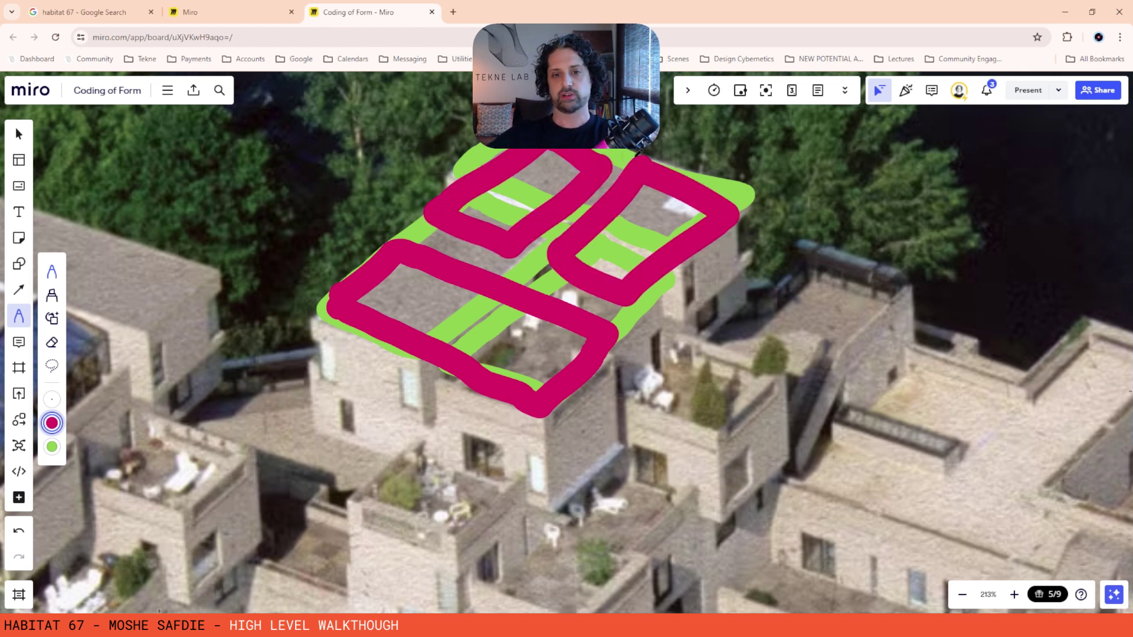
# - Examine how the marked topmost cluster sits among the stepped terraces and modules across the aerial photo
pyautogui.scroll(-3, 580, 267)
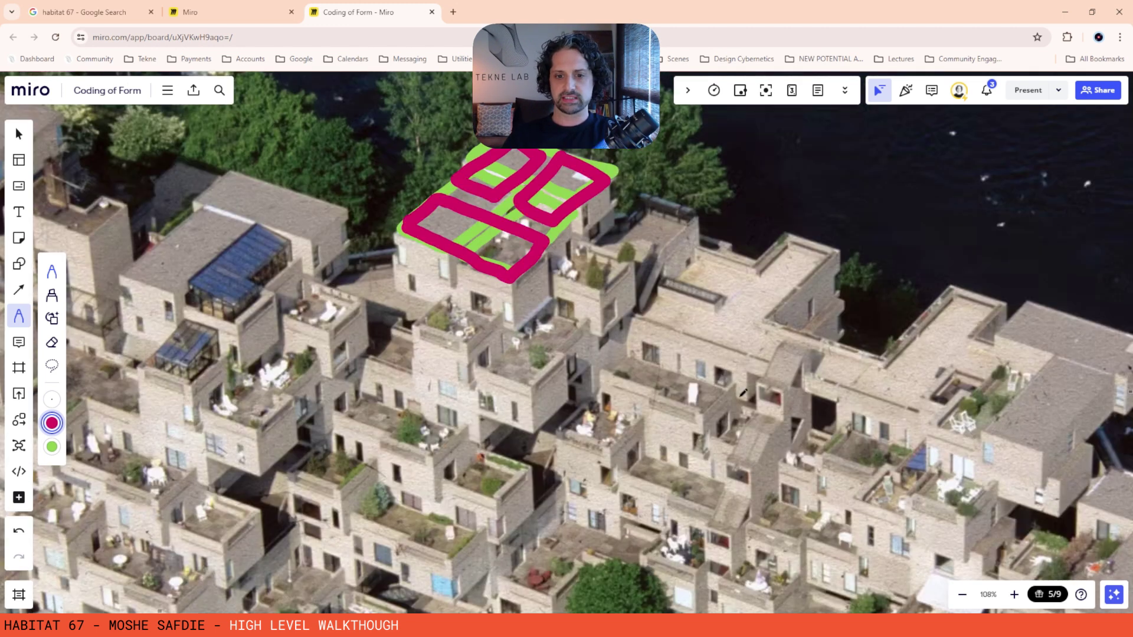
pyautogui.moveTo(745, 437); pyautogui.dragTo(733, 345, button='middle')
pyautogui.scroll(-1, 733, 336)
pyautogui.scroll(-1, 647, 354)
pyautogui.moveTo(567, 383); pyautogui.dragTo(652, 347, button='middle')
pyautogui.moveTo(665, 275); pyautogui.dragTo(765, 314, button='middle')
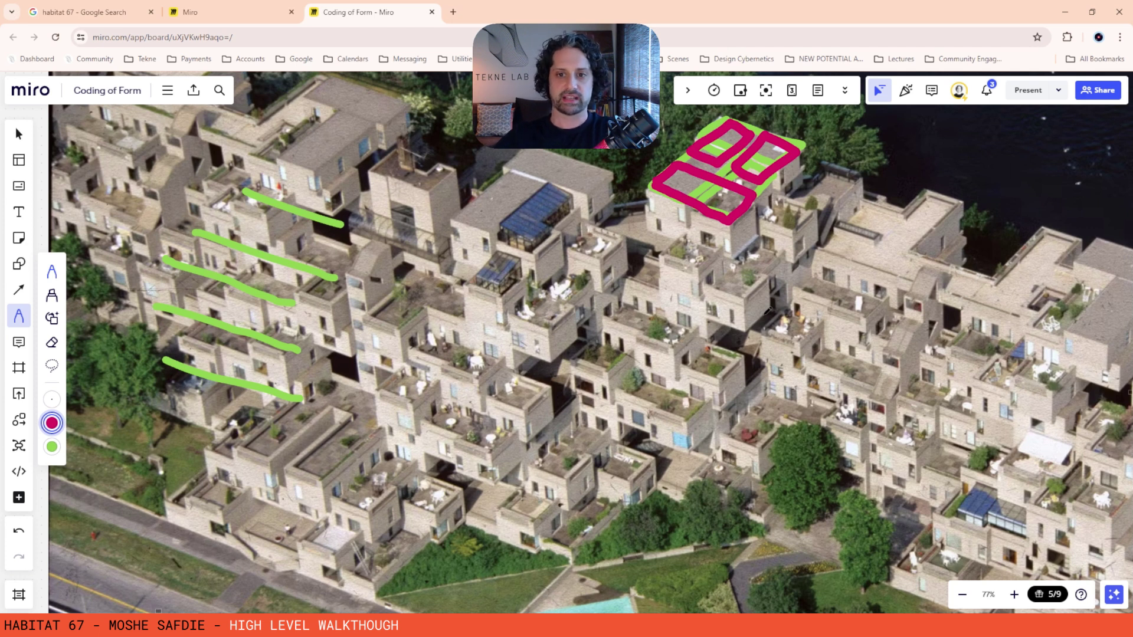
pyautogui.hscroll(2, 779, 258)
pyautogui.keyDown('ctrl'); pyautogui.scroll(5, 679, 213); pyautogui.keyUp('ctrl')
pyautogui.keyDown('ctrl'); pyautogui.scroll(3, 598, 194); pyautogui.keyUp('ctrl')
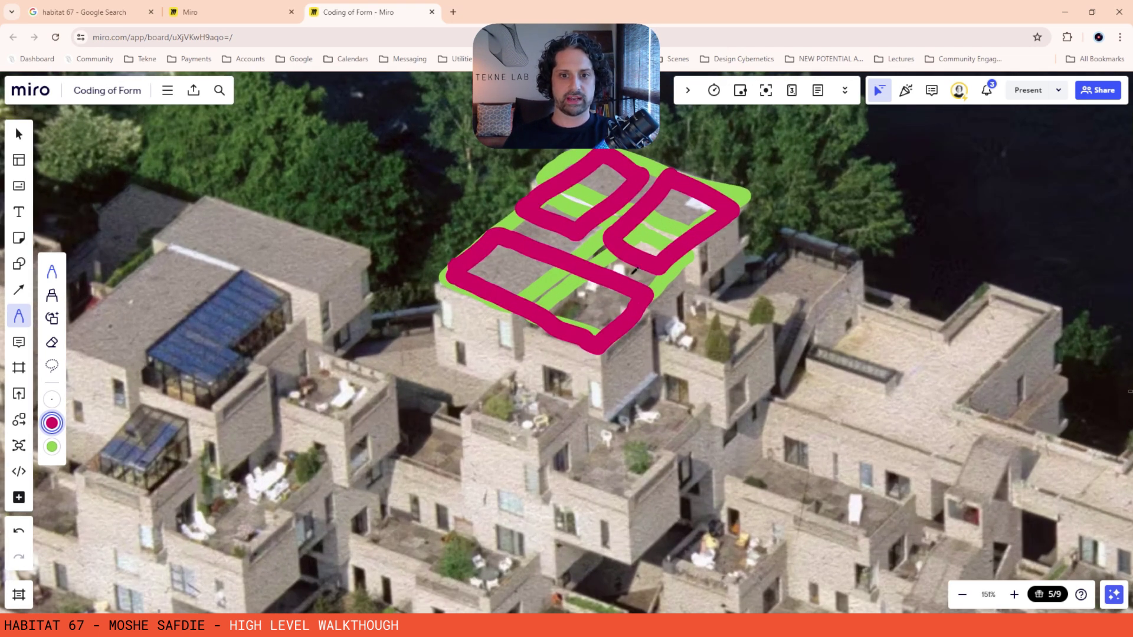
pyautogui.keyDown('ctrl'); pyautogui.scroll(-4, 635, 269); pyautogui.keyUp('ctrl')
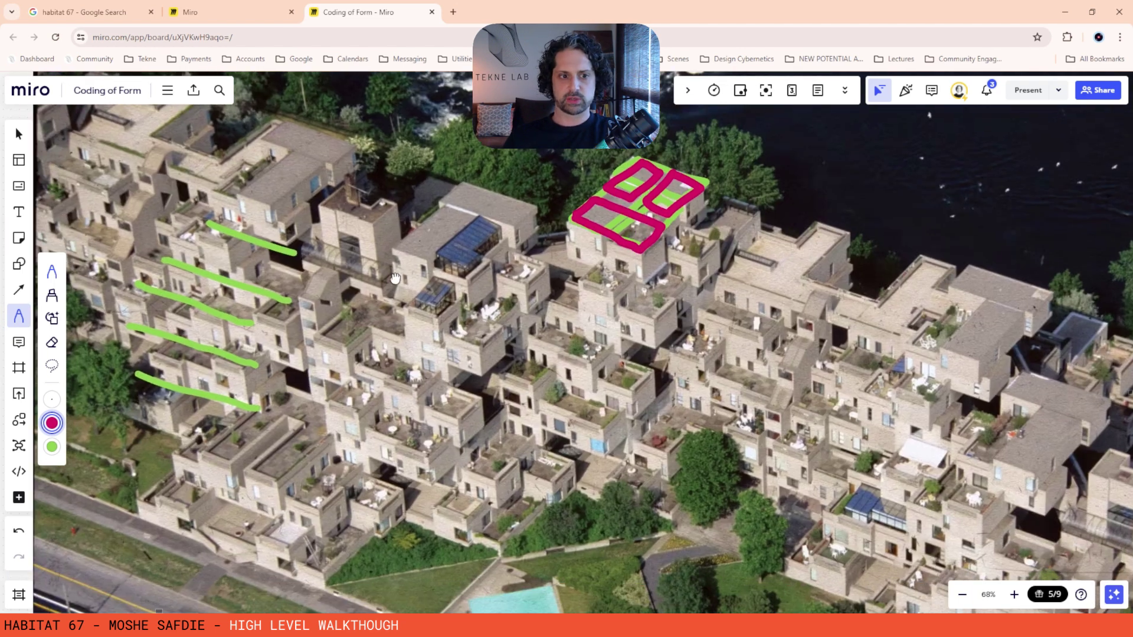
pyautogui.keyDown('ctrl'); pyautogui.scroll(3, 625, 180); pyautogui.keyUp('ctrl')
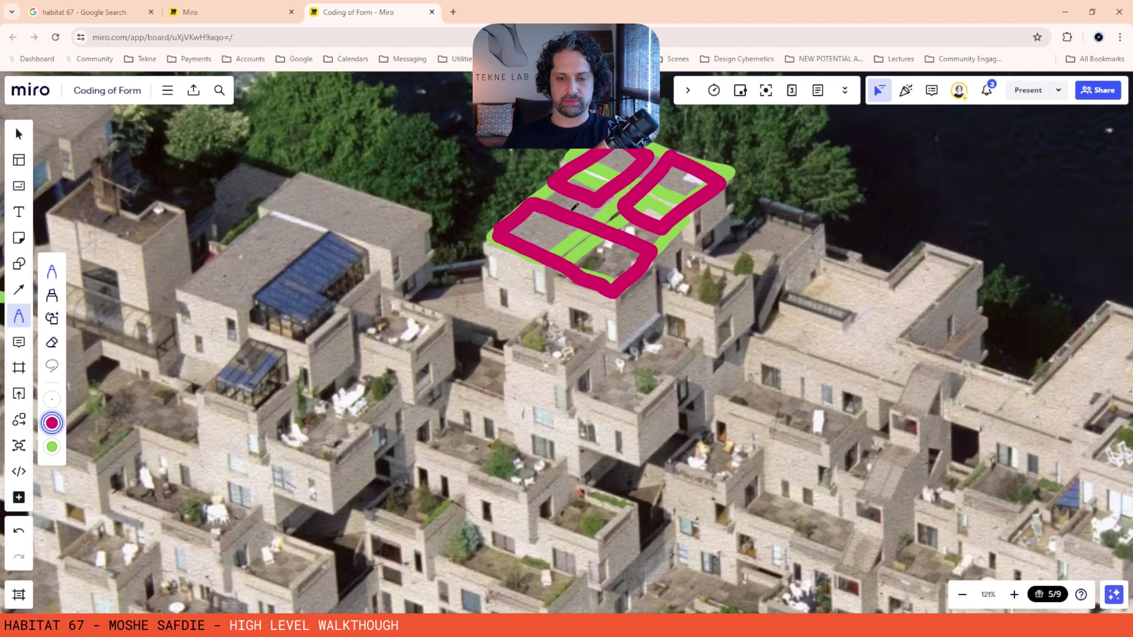
pyautogui.keyDown('ctrl'); pyautogui.scroll(-5, 552, 211); pyautogui.keyUp('ctrl')
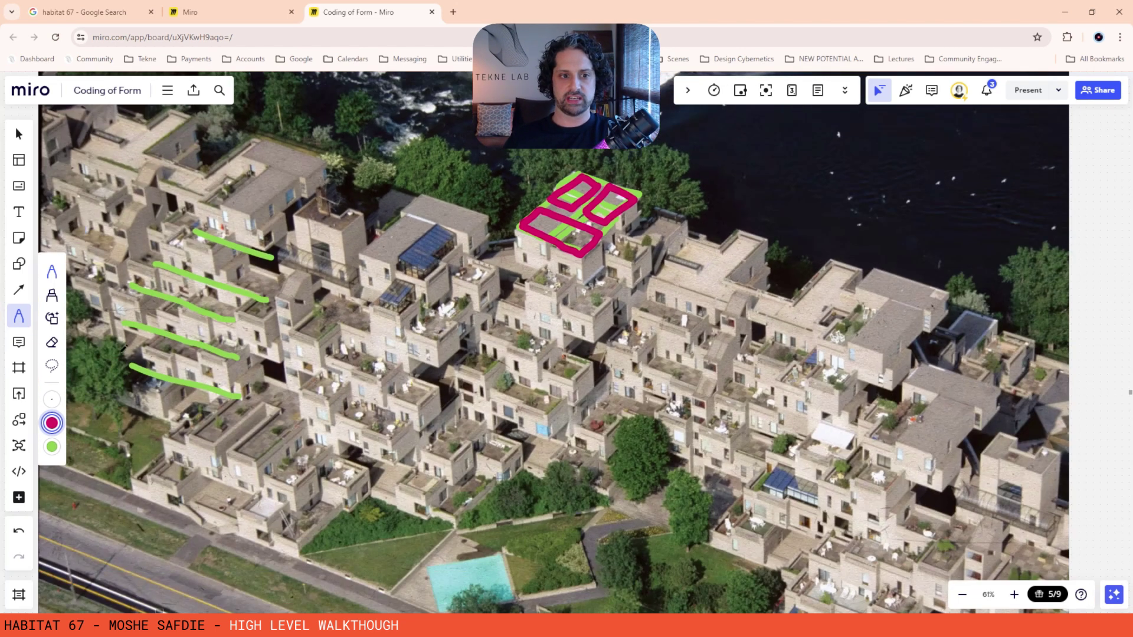
# - Examine the outlined stacked modules and the openings between the clusters in the street-level photo
pyautogui.keyDown('ctrl'); pyautogui.scroll(-4, 285, 361); pyautogui.keyUp('ctrl')
pyautogui.moveTo(944, 254); pyautogui.dragTo(570, 230, button='middle')
pyautogui.keyDown('ctrl'); pyautogui.scroll(7, 613, 218); pyautogui.keyUp('ctrl')
pyautogui.moveTo(399, 192); pyautogui.dragTo(467, 249, button='middle')
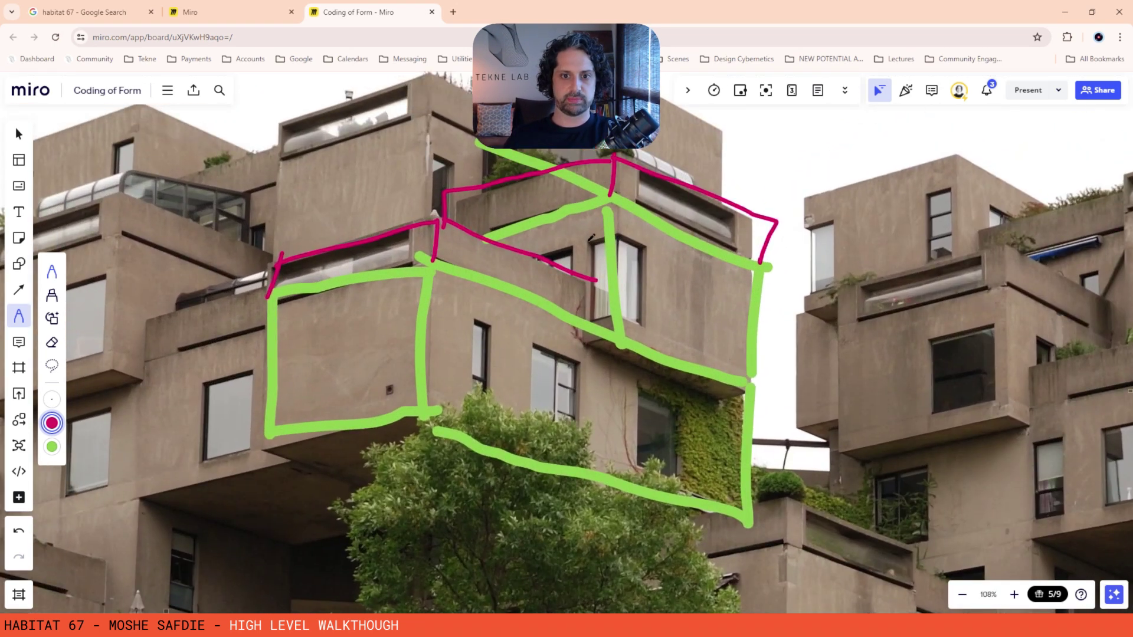
pyautogui.keyDown('ctrl'); pyautogui.scroll(-5, 590, 237); pyautogui.keyUp('ctrl')
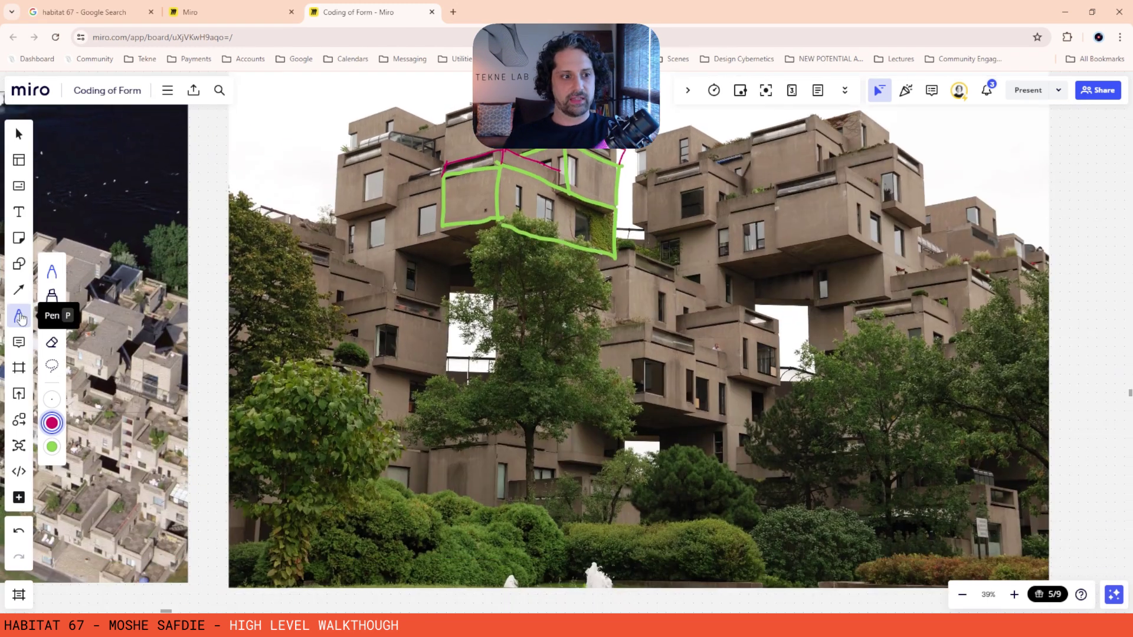
pyautogui.scroll(-3, 624, 259)
pyautogui.moveTo(600, 255); pyautogui.dragTo(697, 243, button='right')
pyautogui.keyDown('ctrl'); pyautogui.scroll(3, 667, 266); pyautogui.keyUp('ctrl')
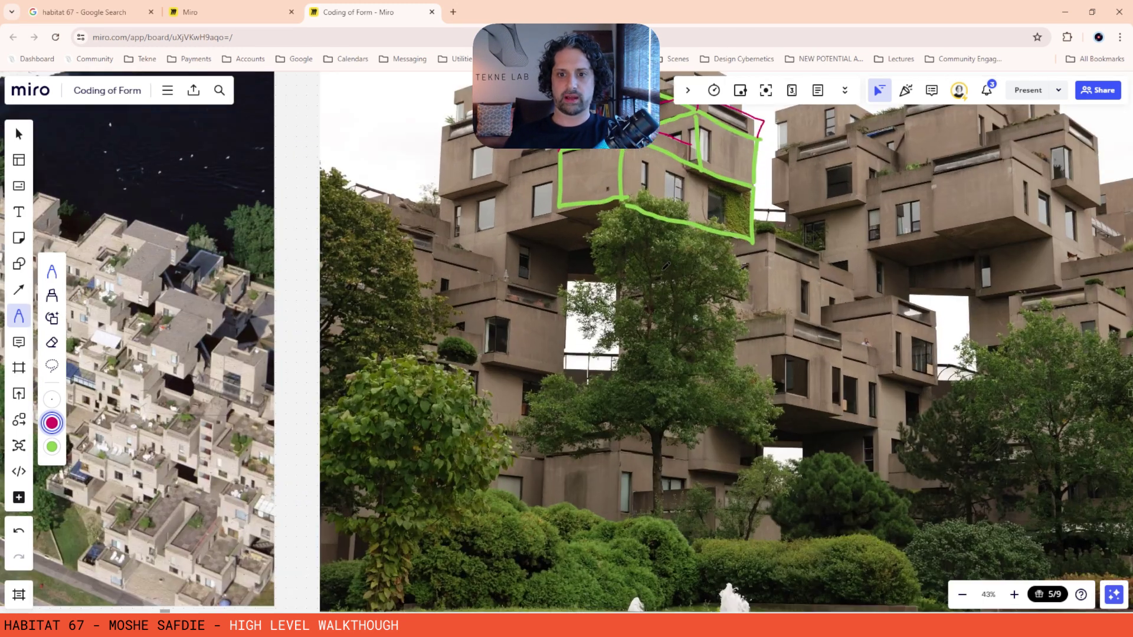
pyautogui.keyDown('ctrl'); pyautogui.scroll(-2, 528, 258); pyautogui.keyUp('ctrl')
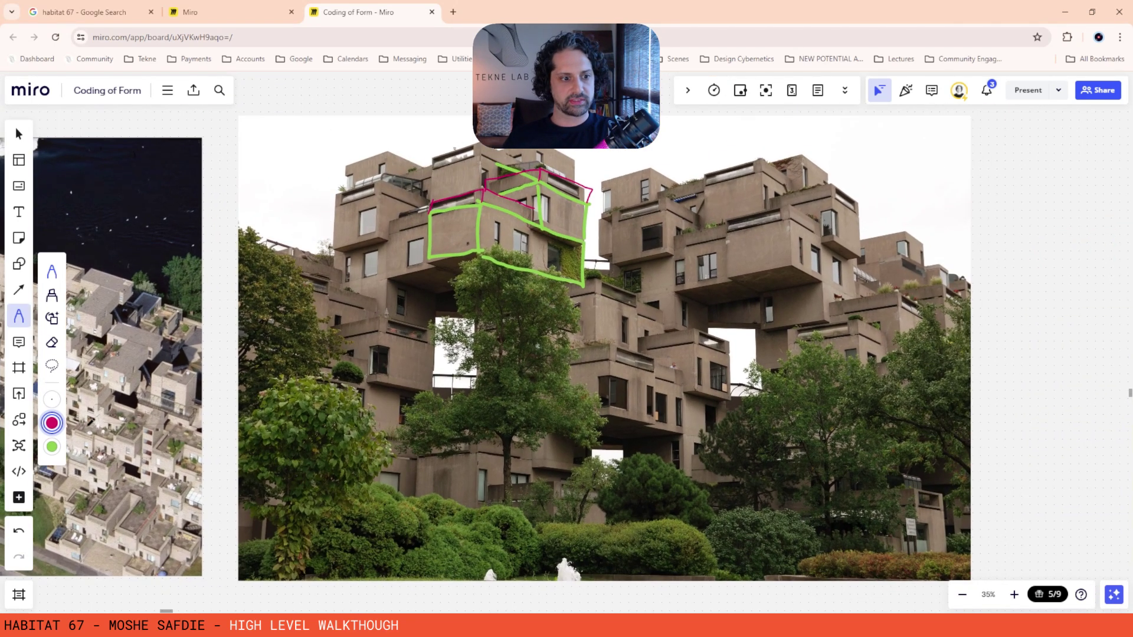
pyautogui.click(51, 448)
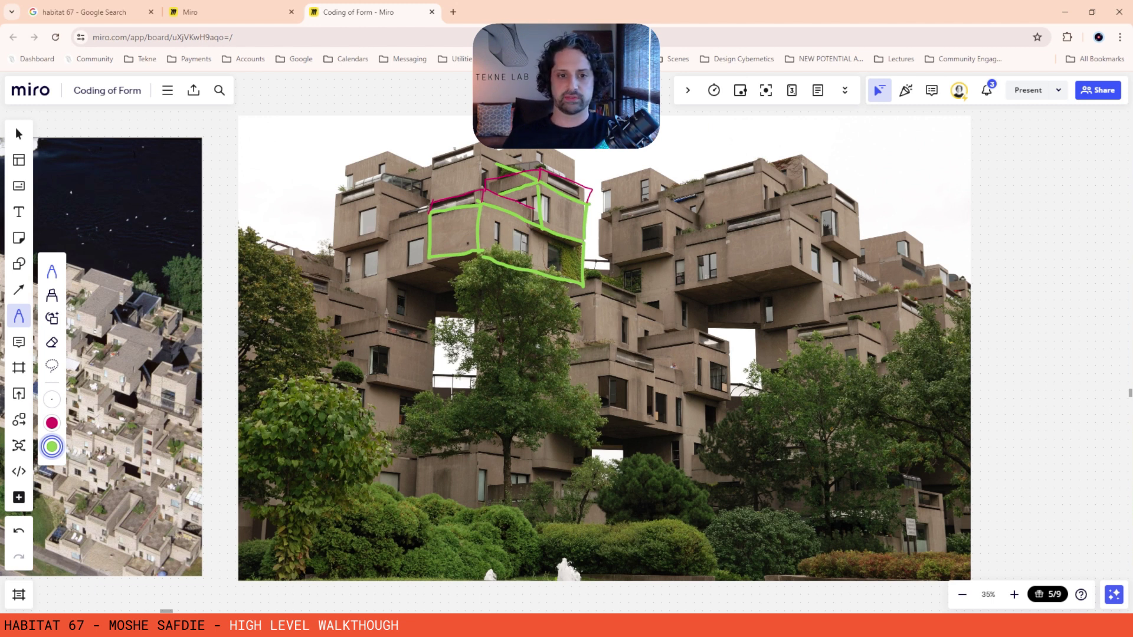
pyautogui.moveTo(262, 457); pyautogui.dragTo(463, 228)
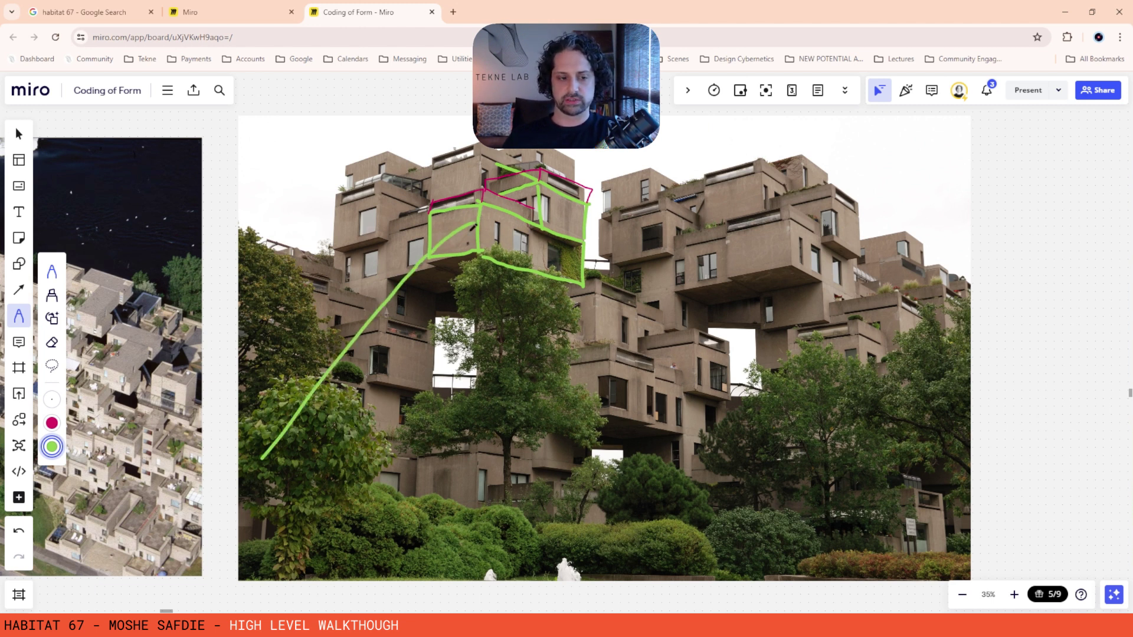
pyautogui.hotkey('ctrl', 'z')
# - Change the green pen to purple and sketch three overlapping arches over the module clusters in the street-level photo, extending one toward the lower hedges
pyautogui.click(51, 447)
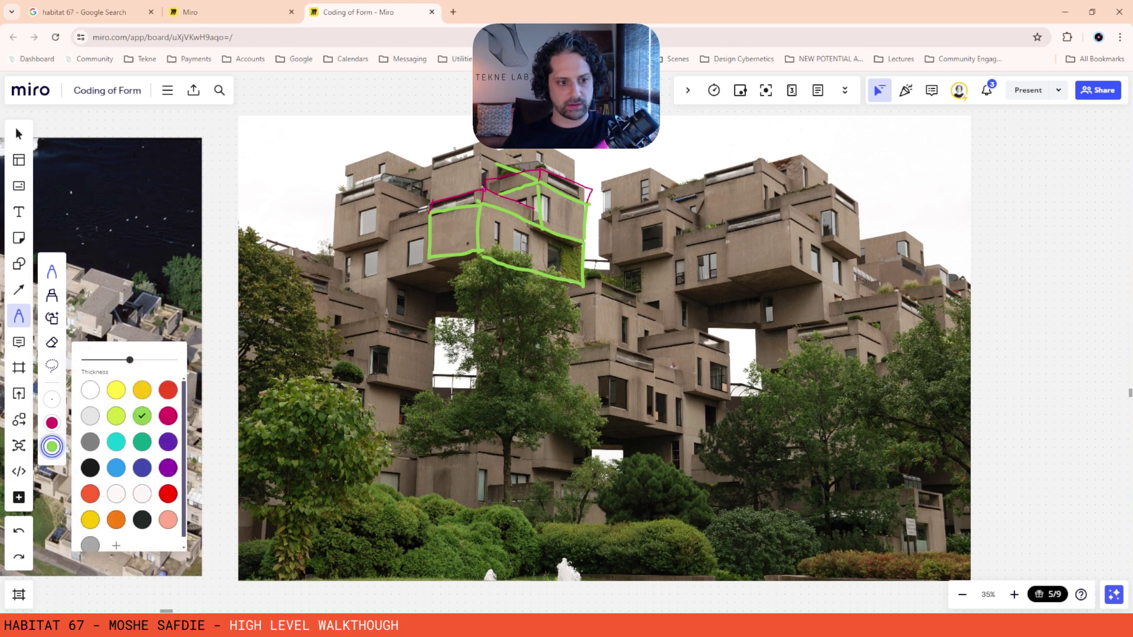
pyautogui.click(169, 442)
pyautogui.moveTo(282, 405)
pyautogui.mouseDown()
pyautogui.moveTo(461, 232)
pyautogui.moveTo(523, 250)
pyautogui.moveTo(767, 481)
pyautogui.mouseUp()
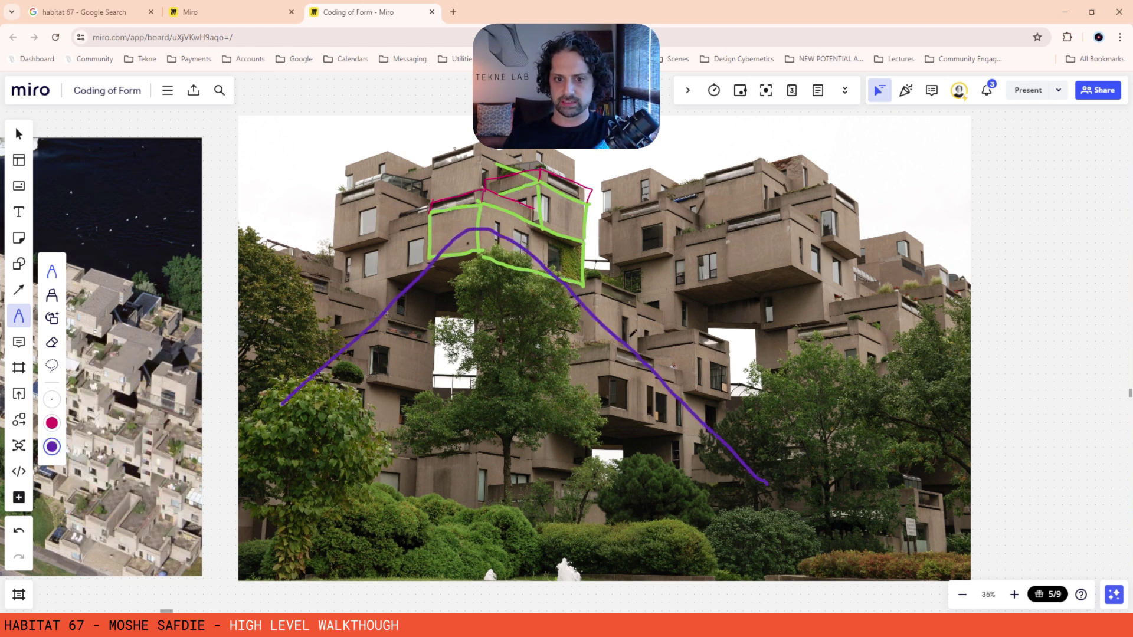
pyautogui.moveTo(629, 350); pyautogui.dragTo(462, 515)
pyautogui.moveTo(635, 346)
pyautogui.mouseDown()
pyautogui.moveTo(715, 226)
pyautogui.moveTo(879, 320)
pyautogui.moveTo(1001, 430)
pyautogui.mouseUp()
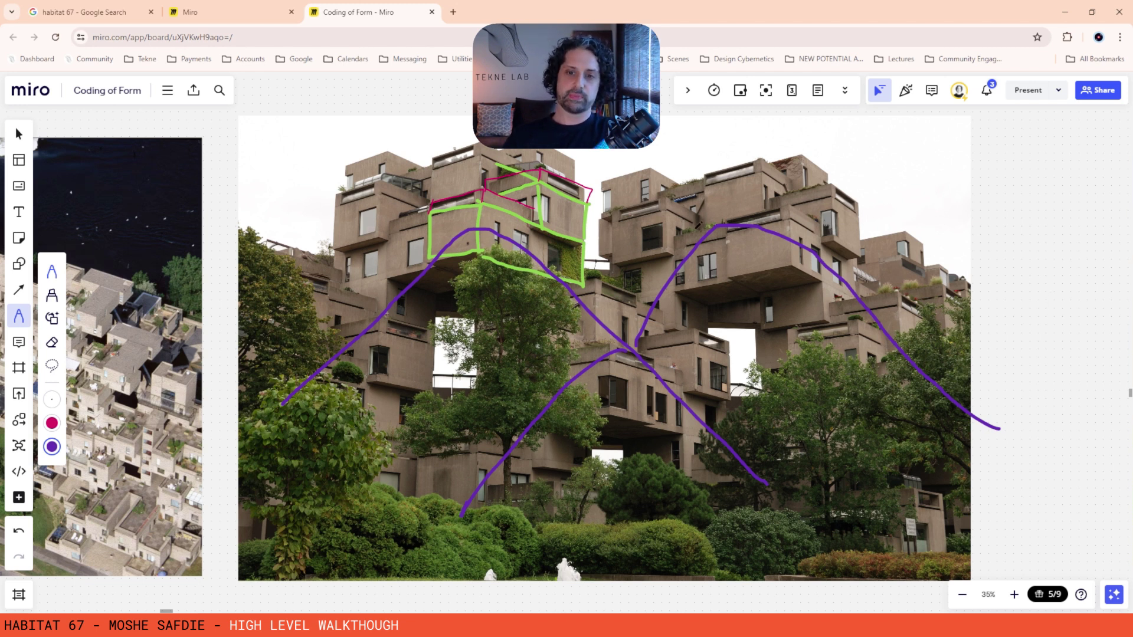
pyautogui.scroll(1, 673, 242)
pyautogui.scroll(-1, 793, 292)
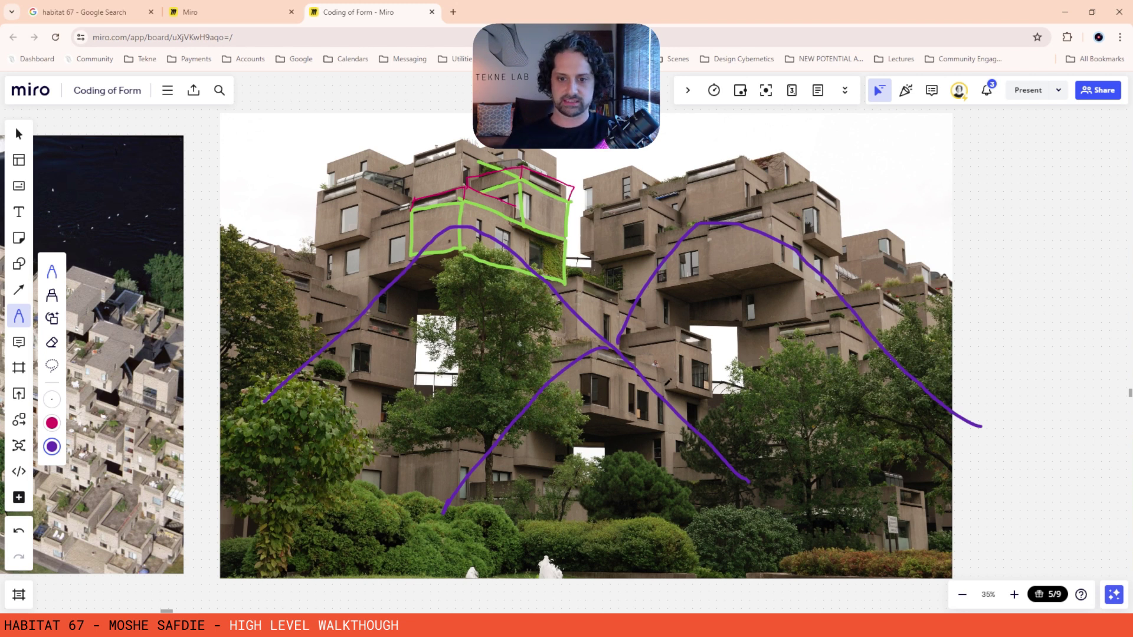
pyautogui.moveTo(747, 479); pyautogui.dragTo(874, 522)
# - Compare the purple arches on the street-level photo with the overall stepped massing in the aerial photo
pyautogui.scroll(-3, 873, 523)
pyautogui.moveTo(654, 286); pyautogui.dragTo(728, 259, button='middle')
pyautogui.scroll(2, 683, 252)
pyautogui.scroll(-1, 602, 259)
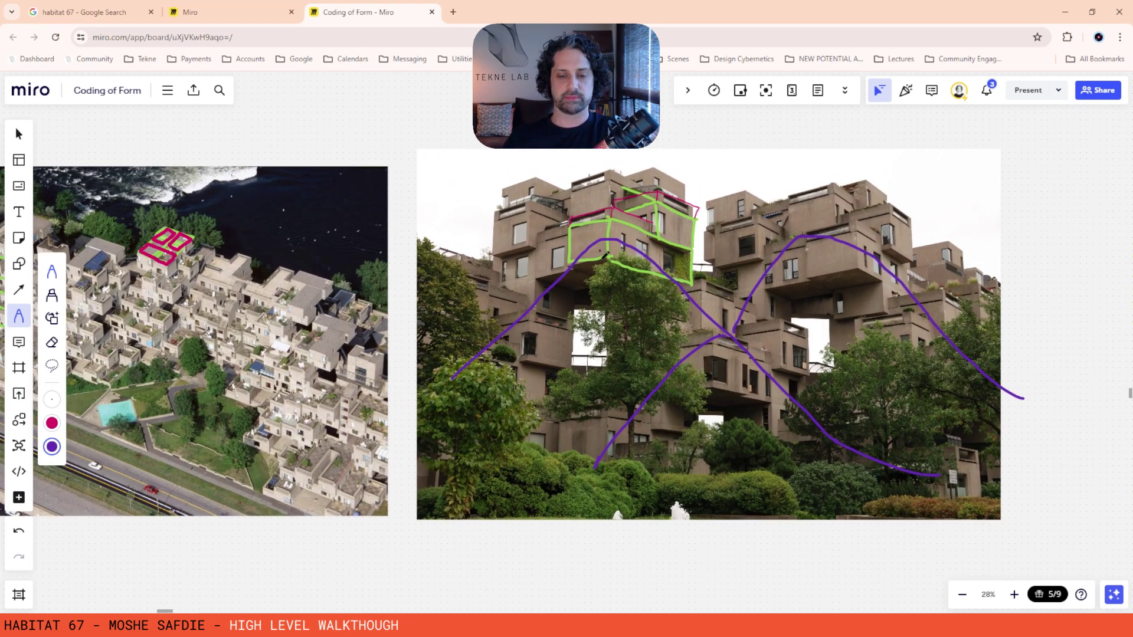
pyautogui.scroll(2, 606, 255)
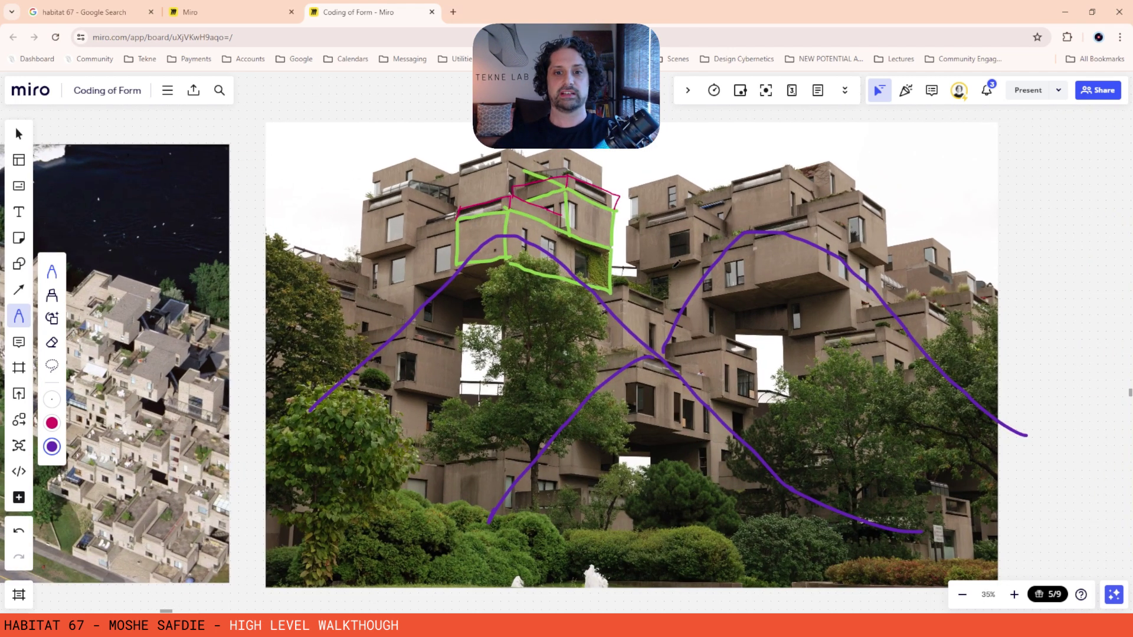
pyautogui.hscroll(2, 674, 267)
pyautogui.scroll(-4, 674, 267)
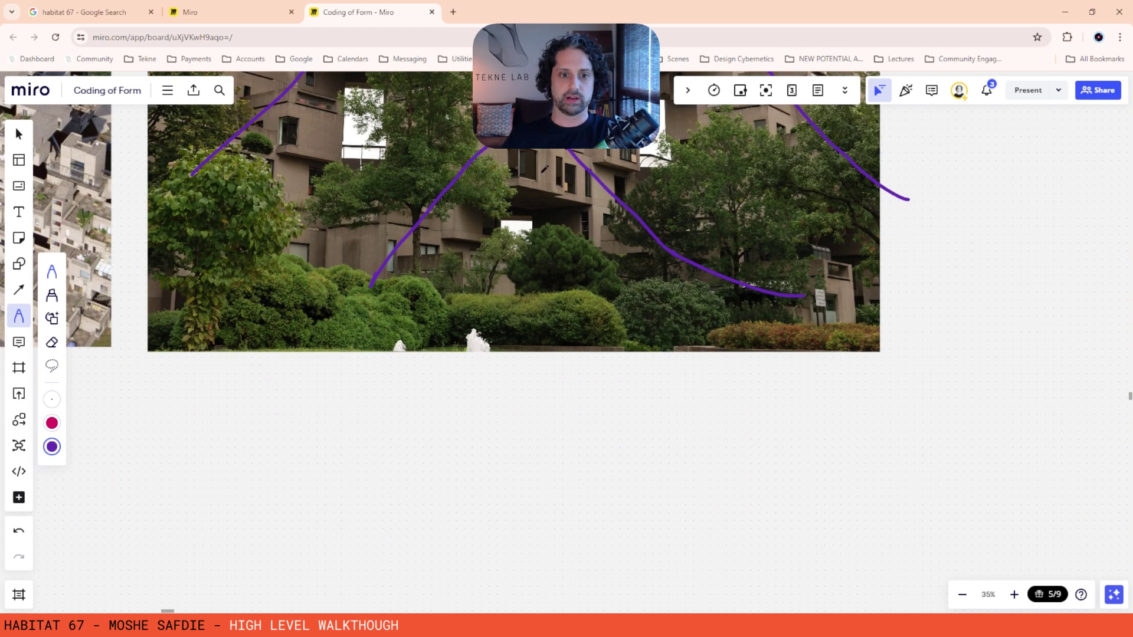
pyautogui.scroll(3, 674, 267)
pyautogui.moveTo(549, 218); pyautogui.dragTo(1092, 144, button='middle')
pyautogui.moveTo(776, 293); pyautogui.dragTo(826, 428, button='middle')
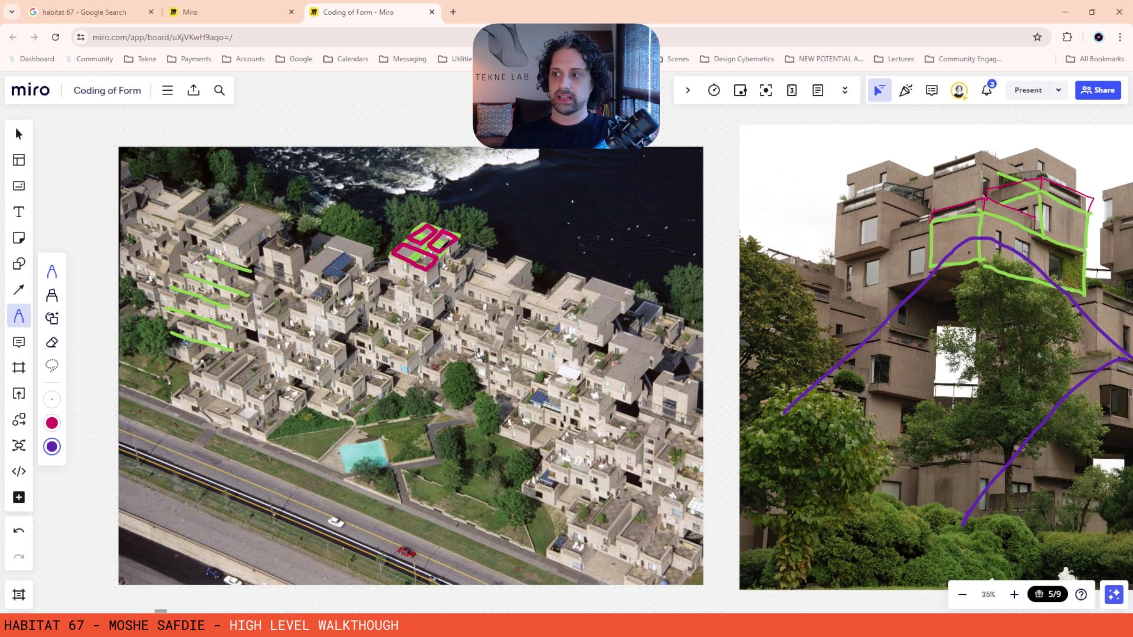
pyautogui.moveTo(476, 458); pyautogui.dragTo(307, 349, button='middle')
pyautogui.moveTo(363, 315); pyautogui.dragTo(301, 162, button='middle')
pyautogui.moveTo(408, 353); pyautogui.dragTo(382, 458, button='middle')
pyautogui.scroll(-3, 456, 339)
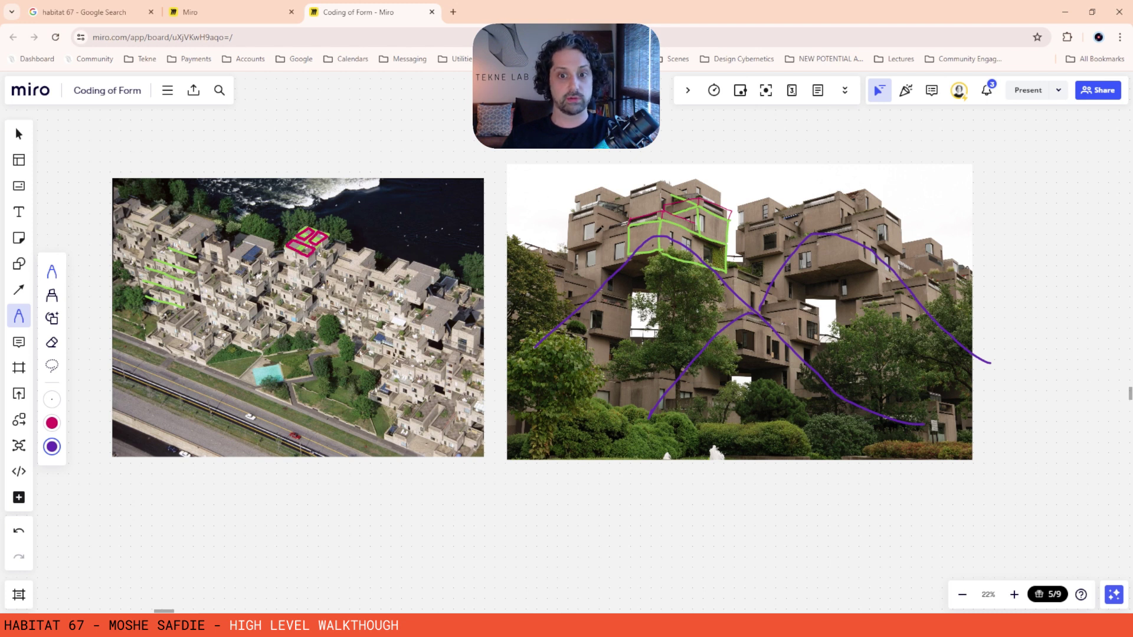
# - Sketch purple strokes from the upper-left modules down to the opening behind the tree in the street-level photo, and return to the selection tool
pyautogui.moveTo(578, 216)
pyautogui.mouseDown()
pyautogui.moveTo(650, 308)
pyautogui.moveTo(643, 325)
pyautogui.mouseUp()
pyautogui.scroll(4, 712, 405)
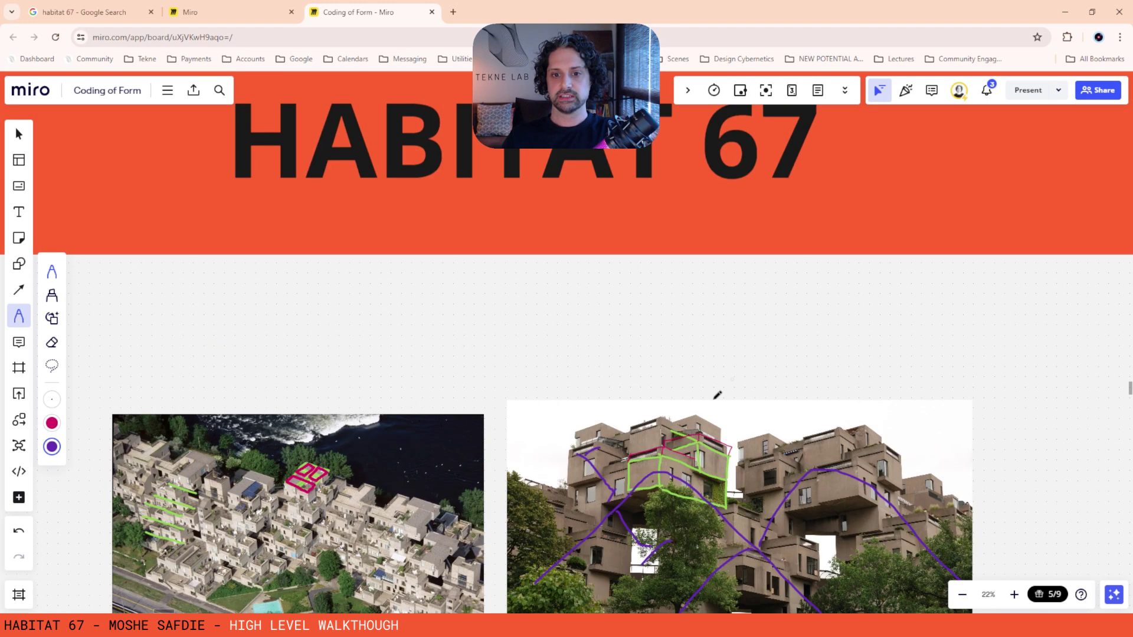
pyautogui.scroll(-3, 712, 405)
pyautogui.keyDown('ctrl'); pyautogui.scroll(3, 868, 377); pyautogui.keyUp('ctrl')
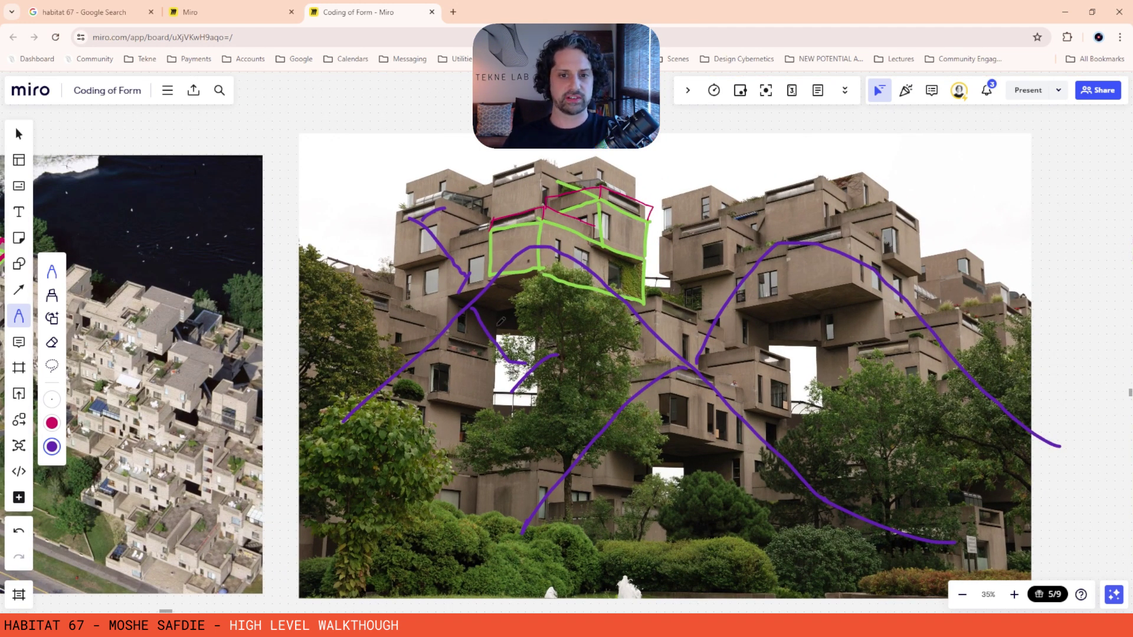
pyautogui.scroll(-3, 483, 325)
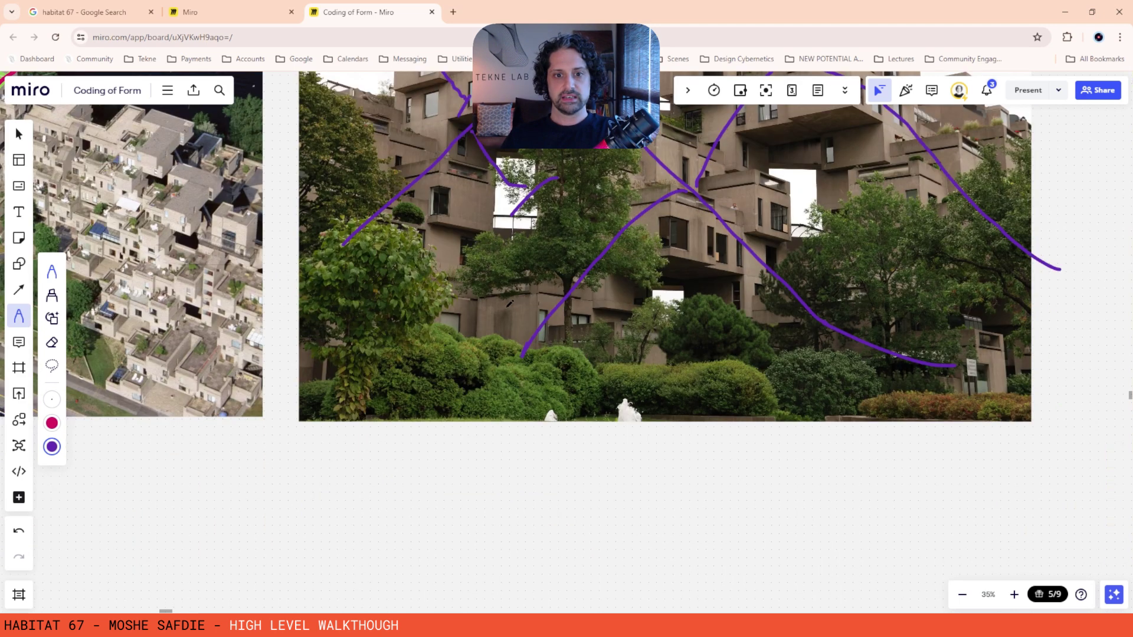
pyautogui.moveTo(458, 466); pyautogui.dragTo(687, 365, button='middle')
pyautogui.scroll(-2, 613, 260)
pyautogui.moveTo(614, 260); pyautogui.dragTo(578, 436, button='middle')
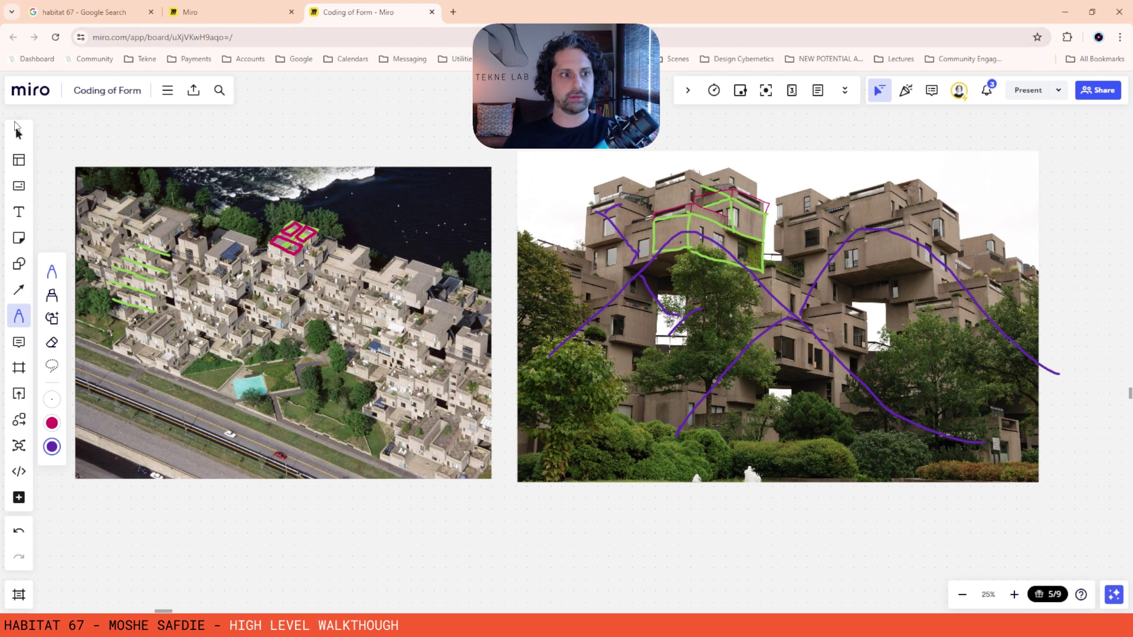
pyautogui.click(18, 134)
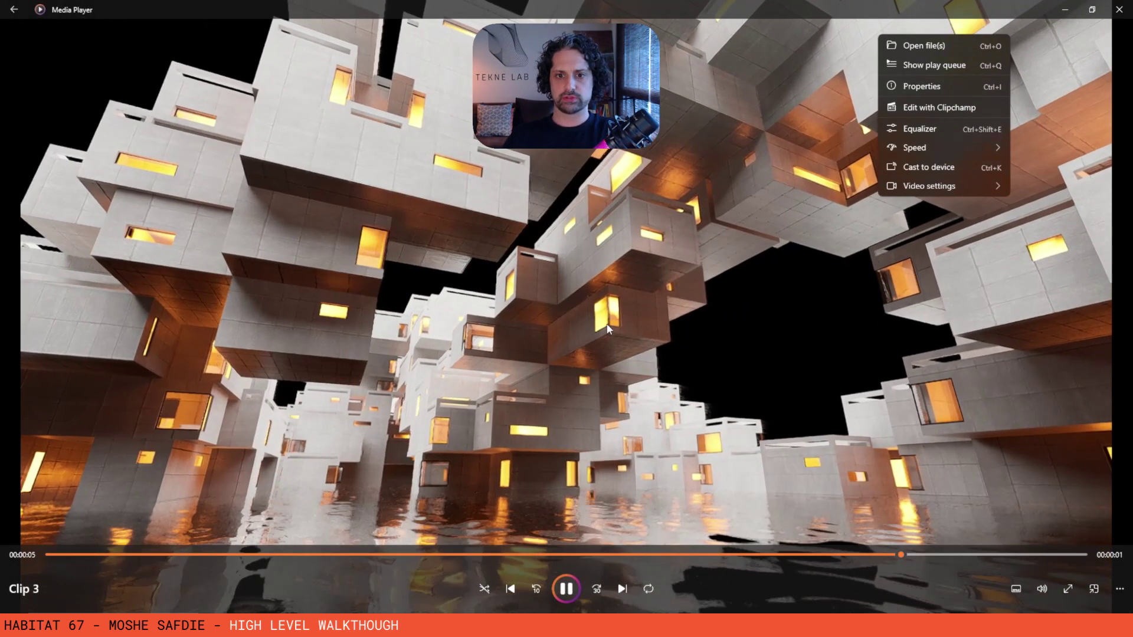
# - Switch from the Clip 3 render to Rhino and examine the Habitat 67 massing alongside its Grasshopper definition
pyautogui.click(611, 281)
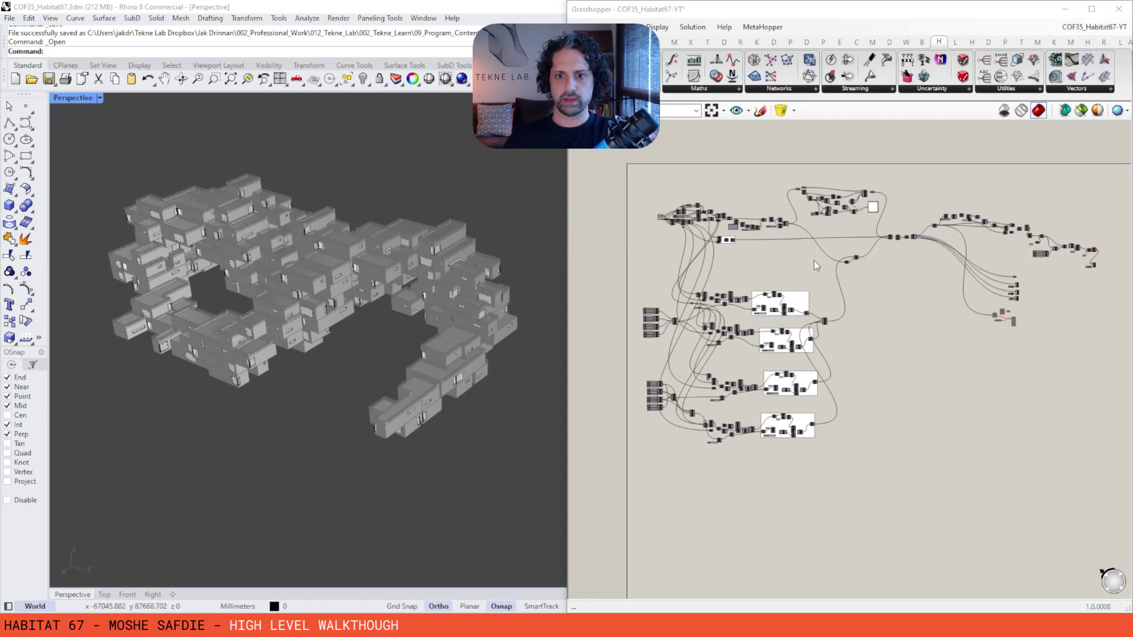
pyautogui.moveTo(814, 260); pyautogui.dragTo(888, 268, button='right')
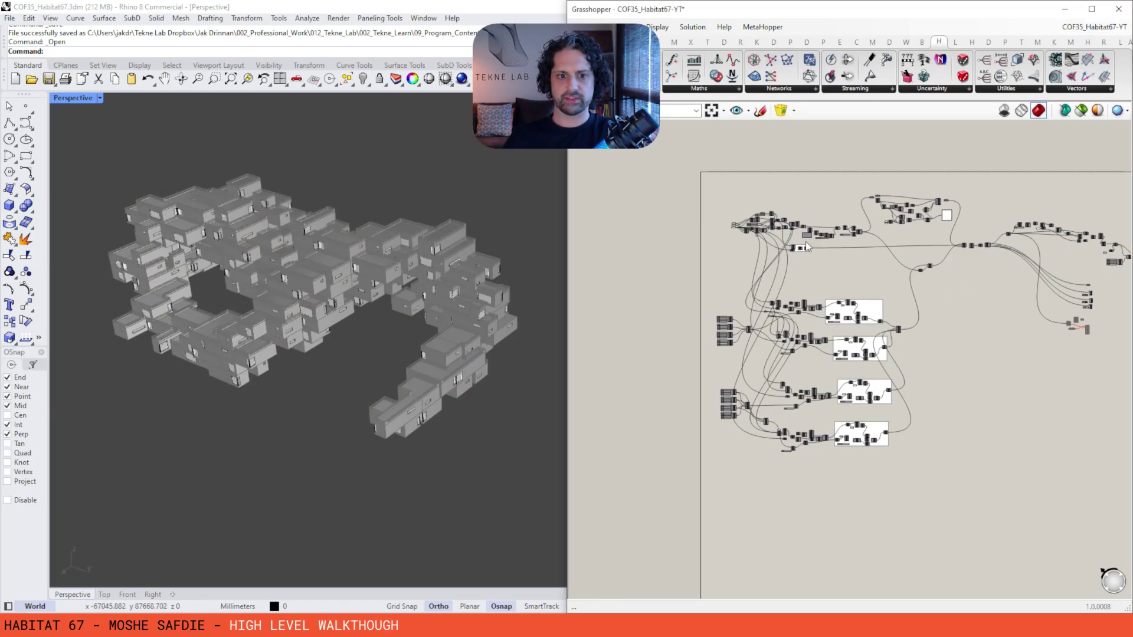
pyautogui.moveTo(413, 266); pyautogui.dragTo(369, 307, button='right')
pyautogui.moveTo(928, 258); pyautogui.dragTo(866, 263, button='right')
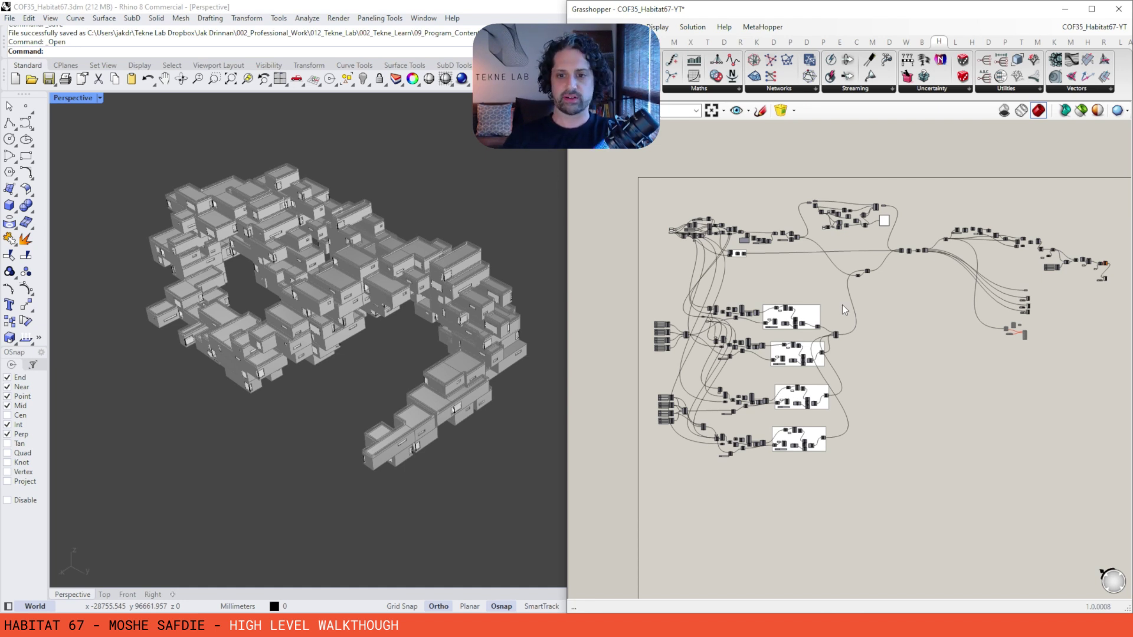
pyautogui.moveTo(805, 286); pyautogui.dragTo(786, 306, button='right')
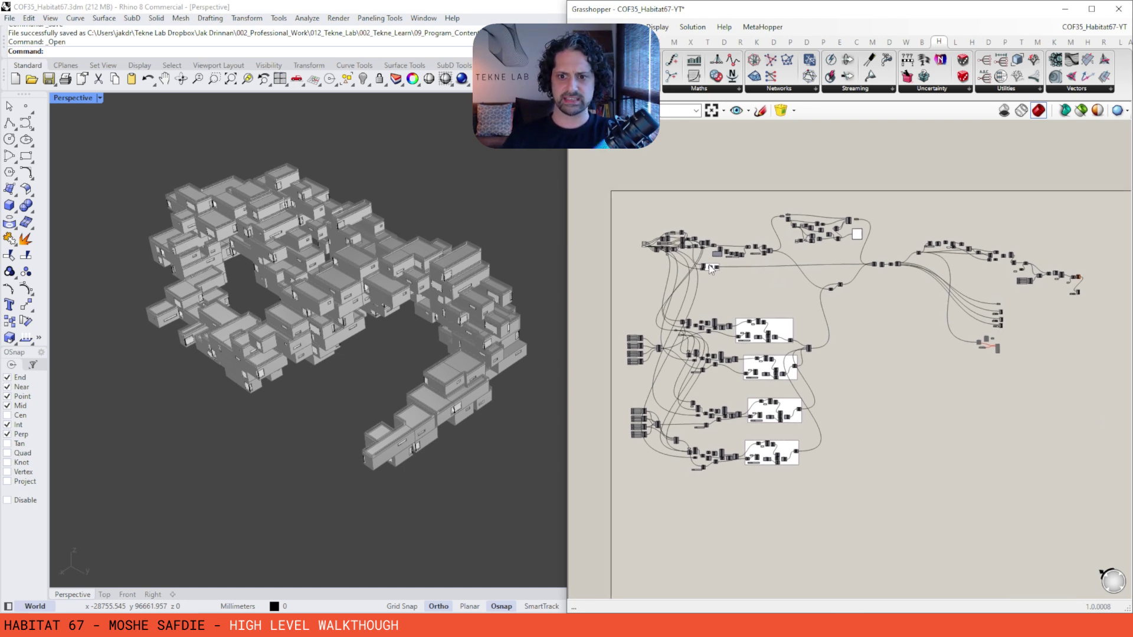
pyautogui.scroll(1, 768, 290)
pyautogui.moveTo(1000, 274); pyautogui.dragTo(982, 274, button='right')
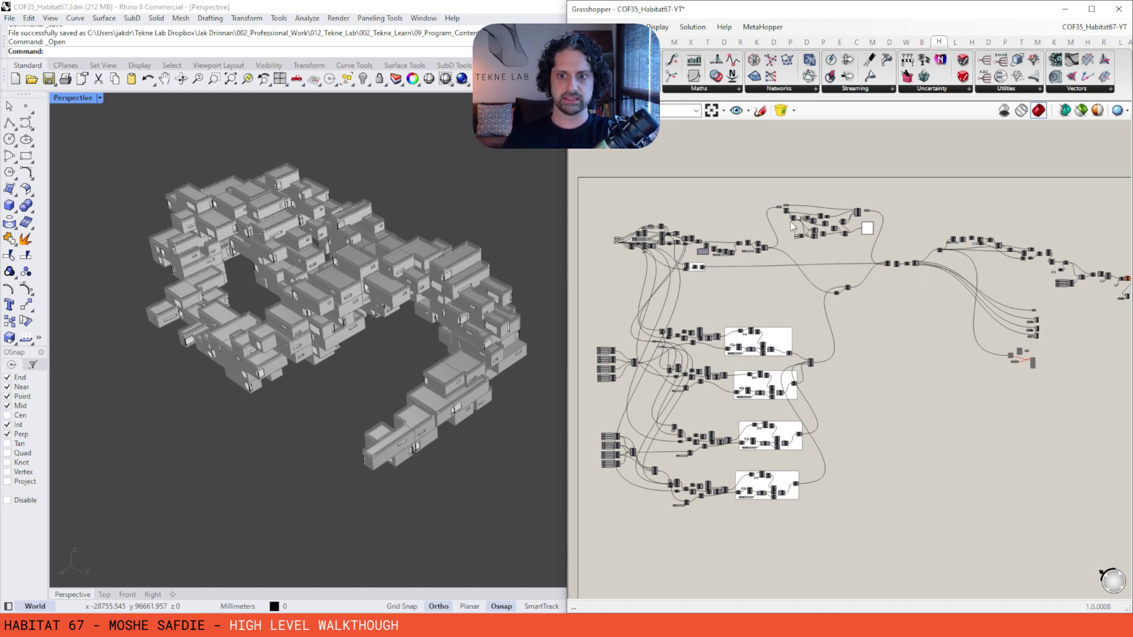
pyautogui.moveTo(789, 222); pyautogui.dragTo(828, 234, button='right')
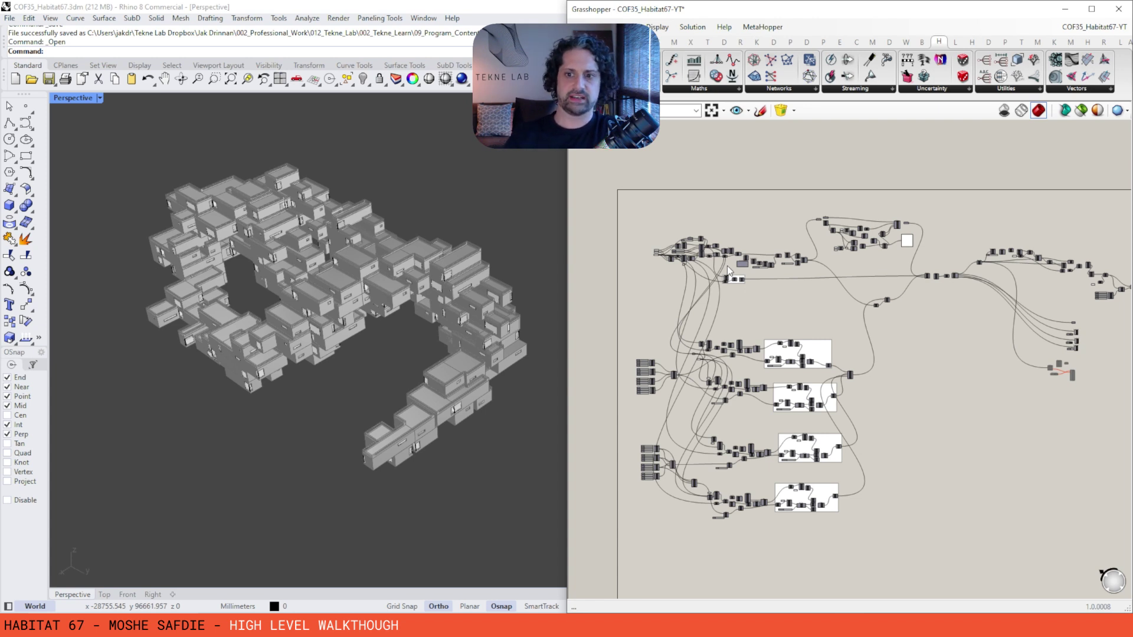
# - Select the separate component group at the upper middle of the Grasshopper definition, including its panel, and move it slightly upward
pyautogui.moveTo(931, 197); pyautogui.dragTo(817, 260)
pyautogui.moveTo(906, 246); pyautogui.dragTo(911, 238)
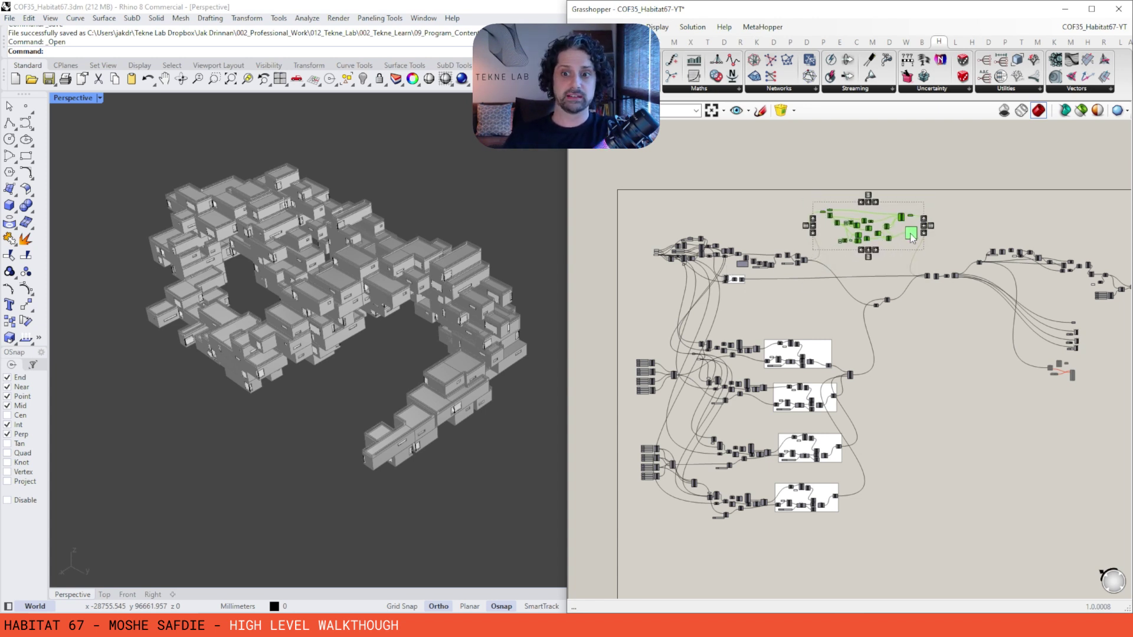
pyautogui.moveTo(920, 254); pyautogui.dragTo(905, 244, button='right')
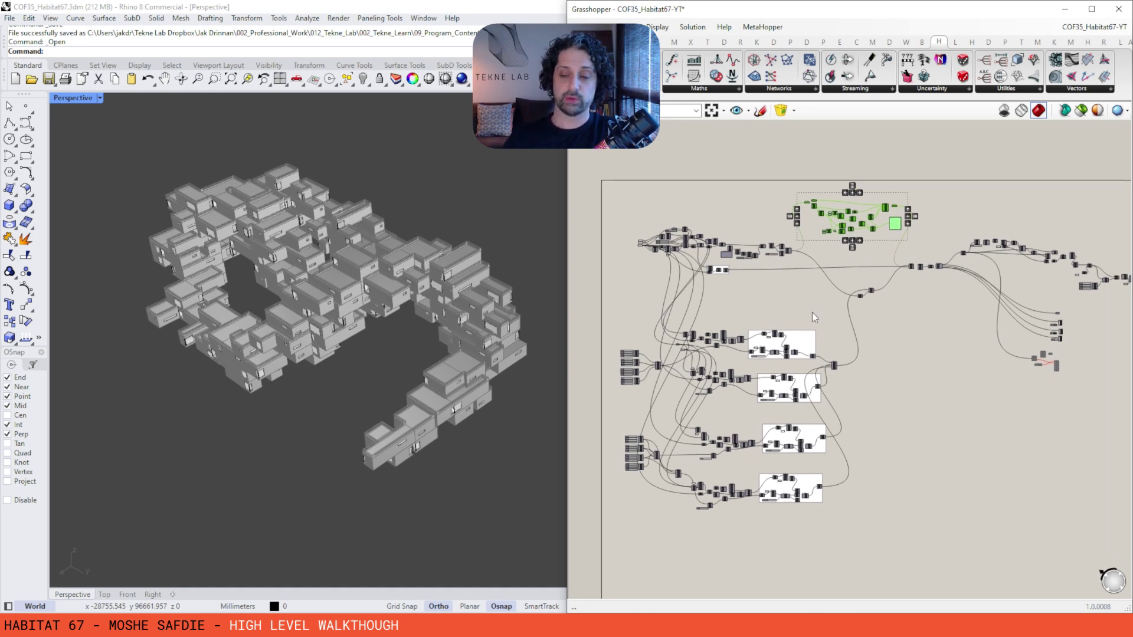
# - Deselect the component group in the Grasshopper definition and limit the geometry preview to selected components only
pyautogui.moveTo(870, 280); pyautogui.dragTo(850, 262, button='right')
pyautogui.moveTo(1012, 346); pyautogui.dragTo(977, 344, button='right')
pyautogui.moveTo(903, 298); pyautogui.dragTo(920, 298, button='right')
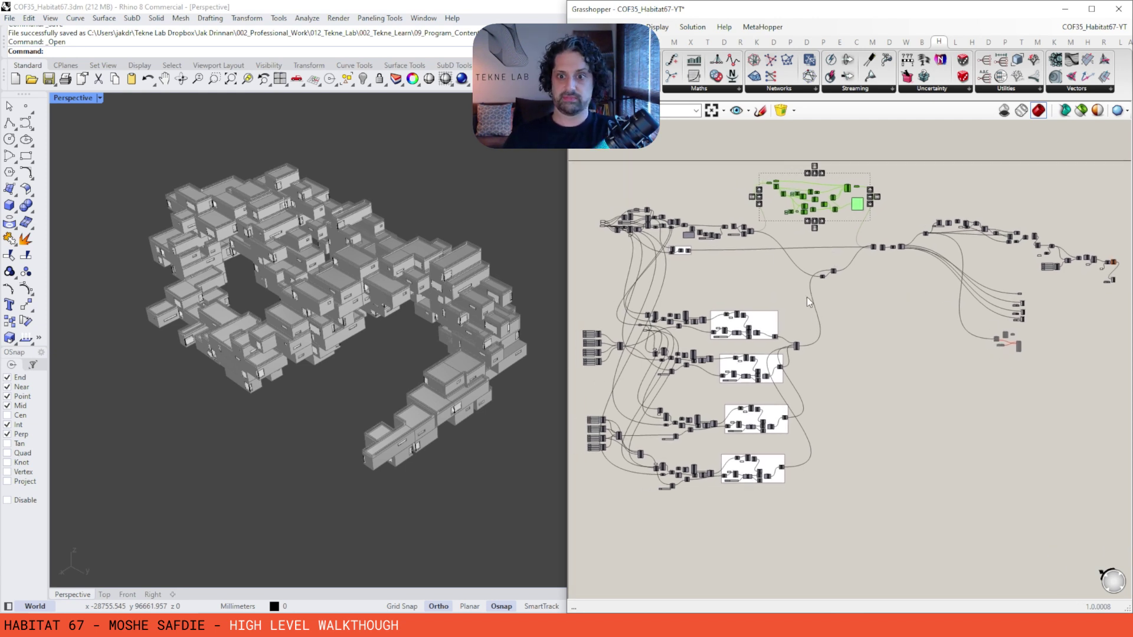
pyautogui.moveTo(852, 242); pyautogui.dragTo(859, 241, button='right')
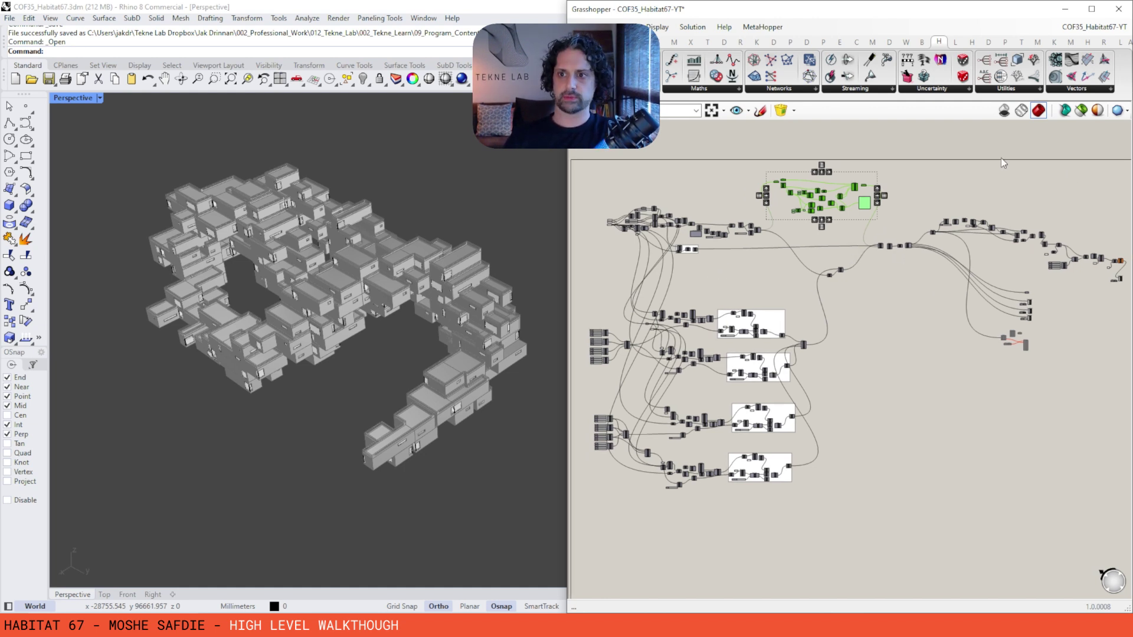
pyautogui.click(1053, 145)
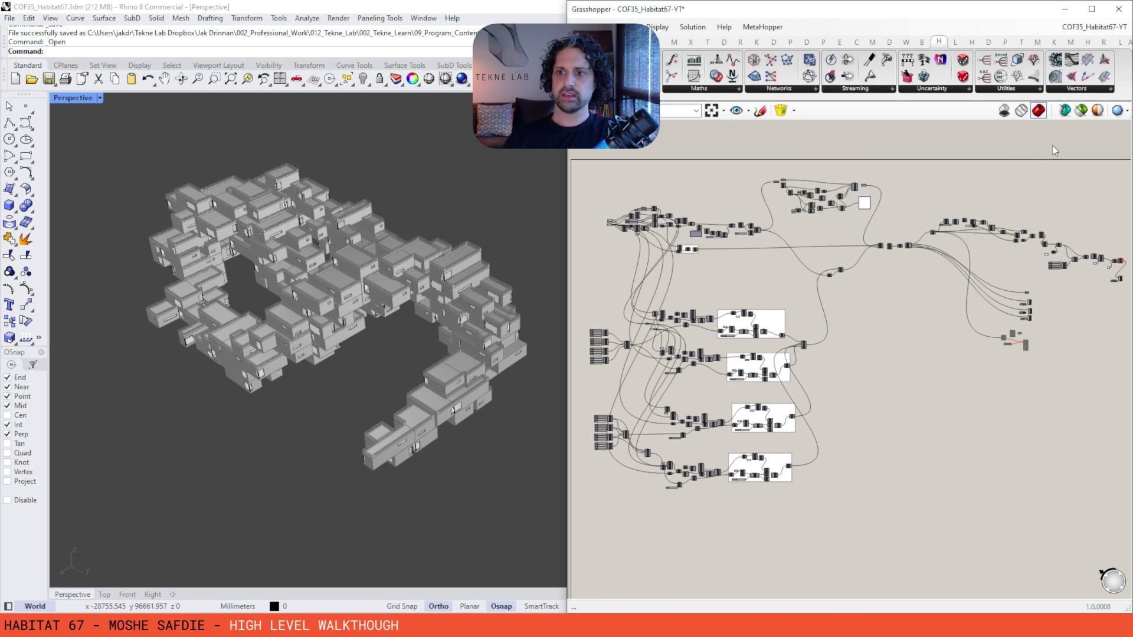
pyautogui.click(1082, 112)
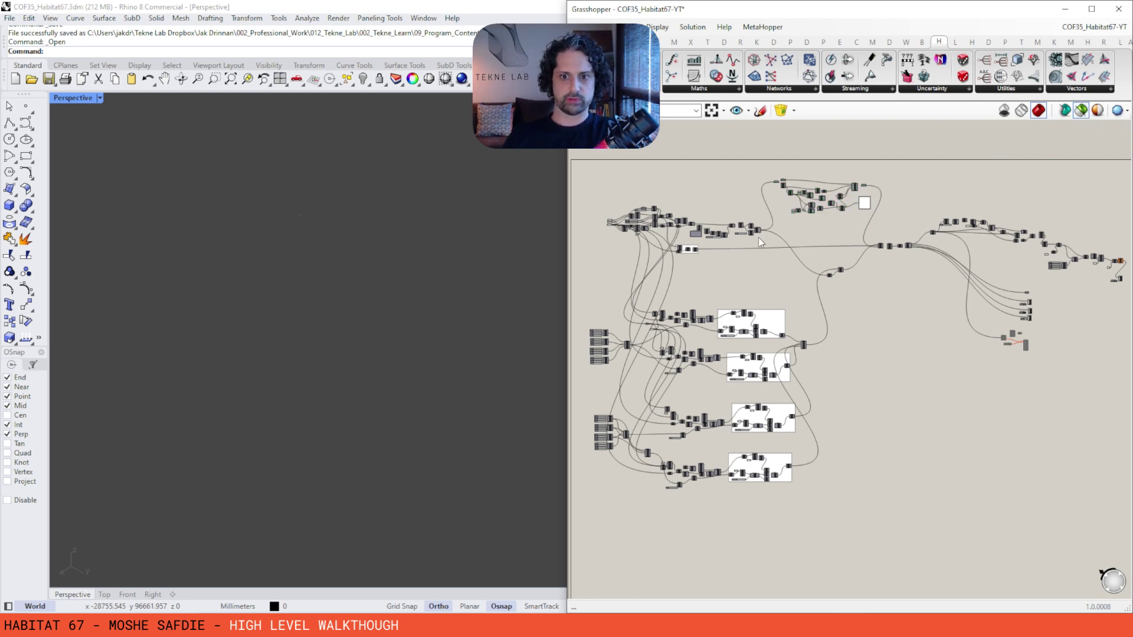
# - Preview the upper Brick Type I component and examine its rectangular brick-pattern grid in perspective
pyautogui.scroll(5, 714, 232)
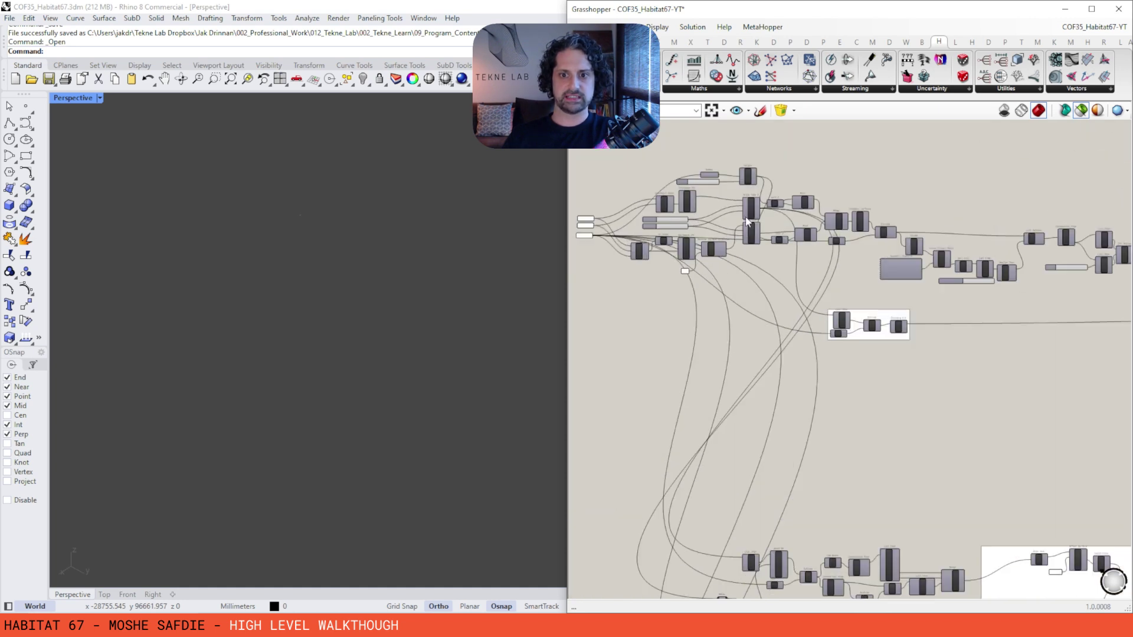
pyautogui.click(751, 208)
pyautogui.scroll(3, 289, 324)
pyautogui.moveTo(290, 324); pyautogui.dragTo(335, 294, button='right')
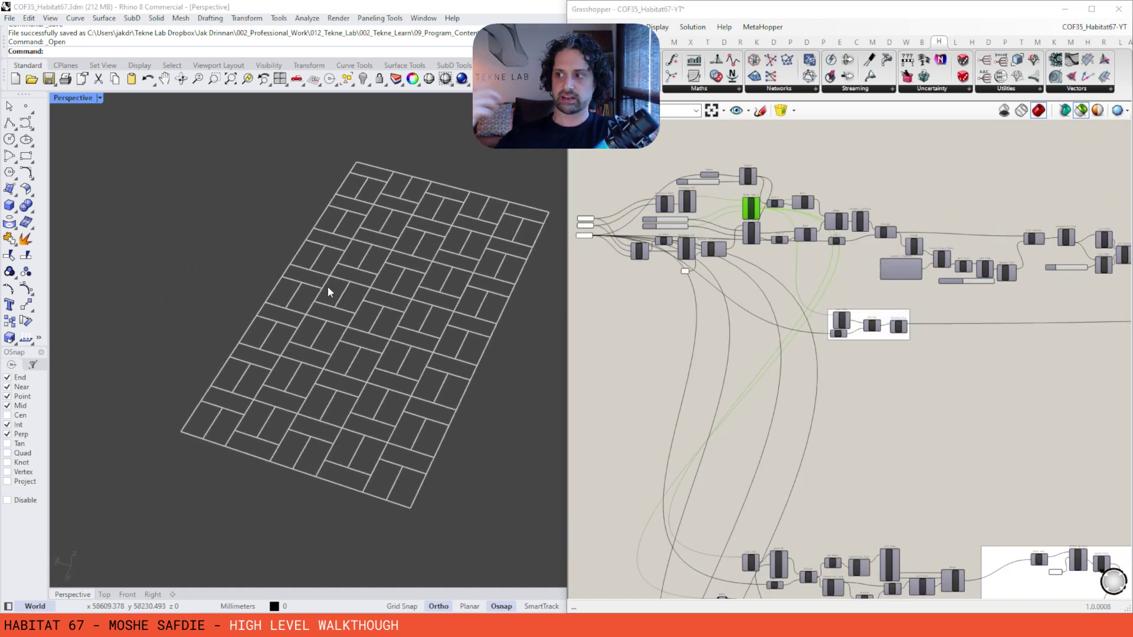
pyautogui.scroll(5, 184, 442)
pyautogui.keyDown('shift'); pyautogui.moveTo(387, 481); pyautogui.dragTo(316, 451, button='right'); pyautogui.keyUp('shift')
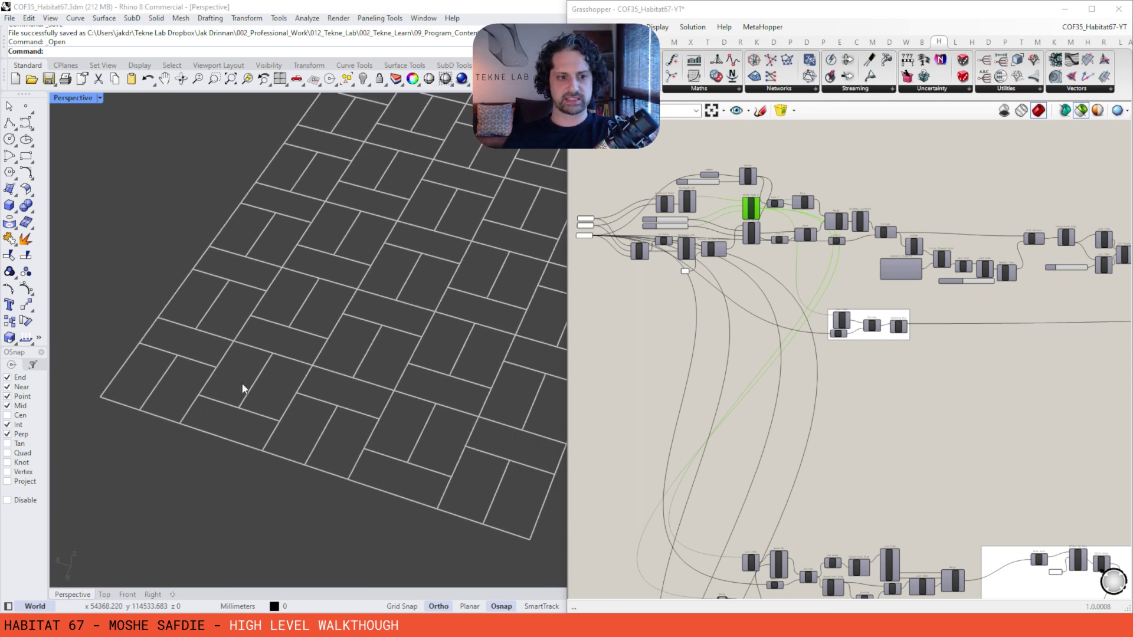
pyautogui.scroll(-3, 240, 403)
pyautogui.scroll(3, 685, 265)
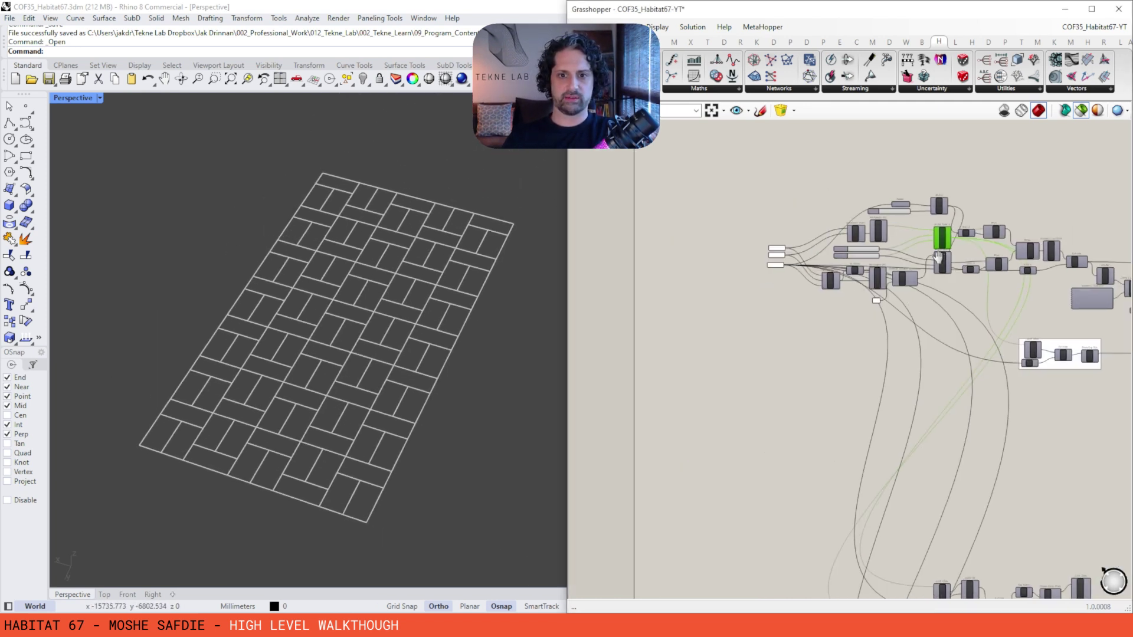
# - Preview the upper Rectangle 2Pt component and examine the base rectangle that defines the footprint
pyautogui.click(889, 208)
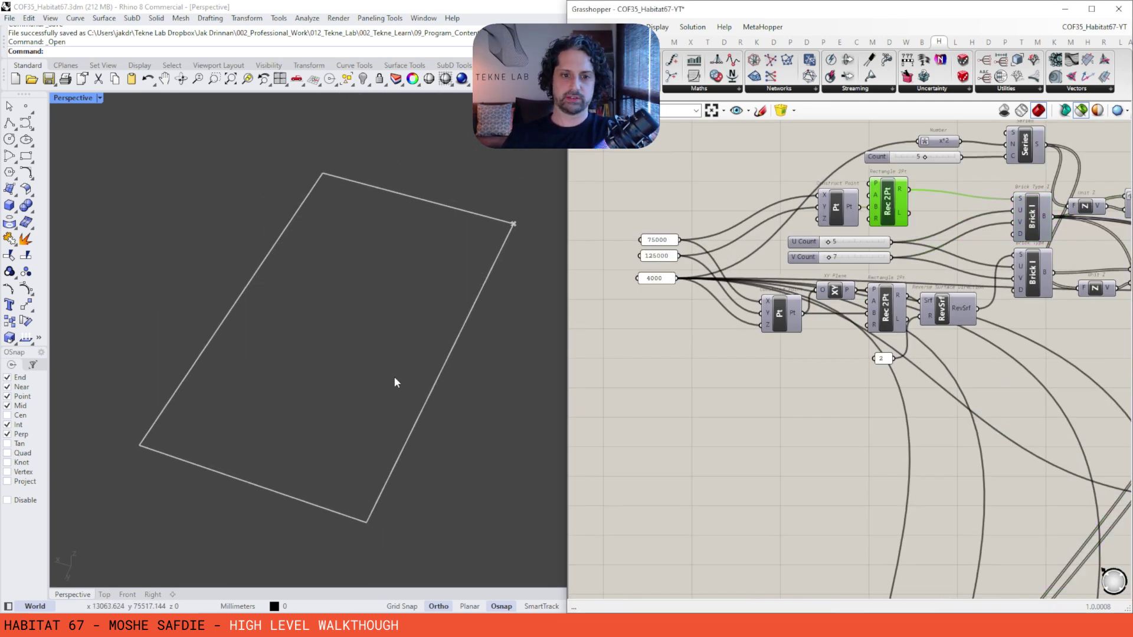
pyautogui.moveTo(394, 382); pyautogui.dragTo(501, 330, button='right')
pyautogui.scroll(-5, 484, 380)
pyautogui.moveTo(805, 299); pyautogui.dragTo(703, 325, button='right')
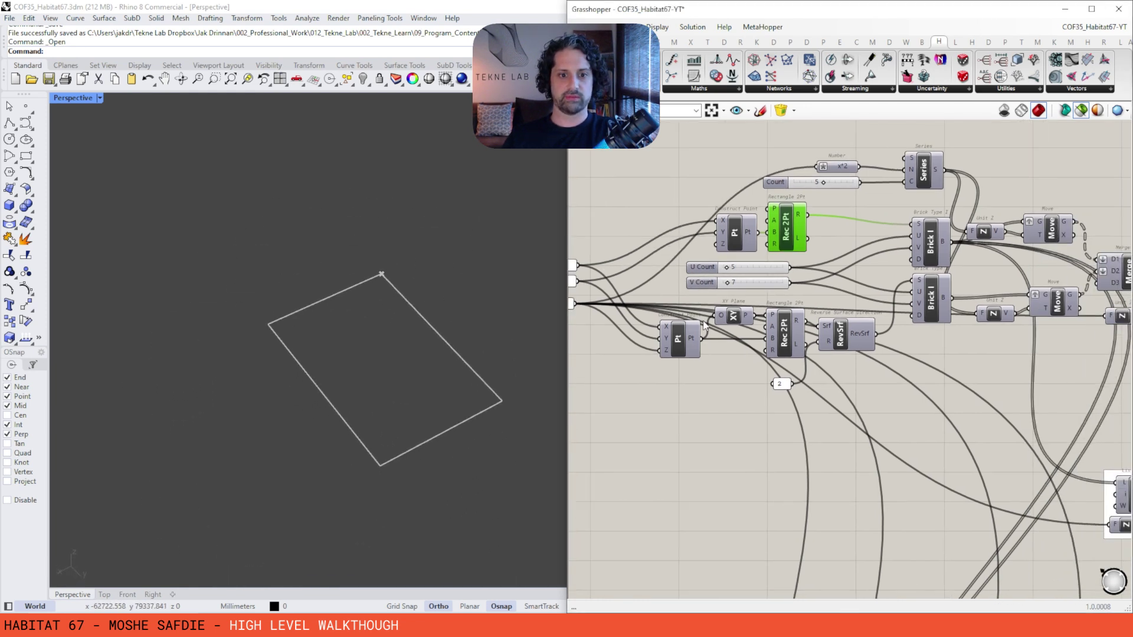
pyautogui.keyDown('shift'); pyautogui.moveTo(403, 387); pyautogui.dragTo(371, 370, button='right'); pyautogui.keyUp('shift')
pyautogui.moveTo(885, 306); pyautogui.dragTo(810, 313, button='right')
pyautogui.moveTo(439, 295); pyautogui.dragTo(438, 269, button='right')
pyautogui.keyDown('ctrl'); pyautogui.moveTo(353, 340); pyautogui.dragTo(354, 308, button='right'); pyautogui.keyUp('ctrl')
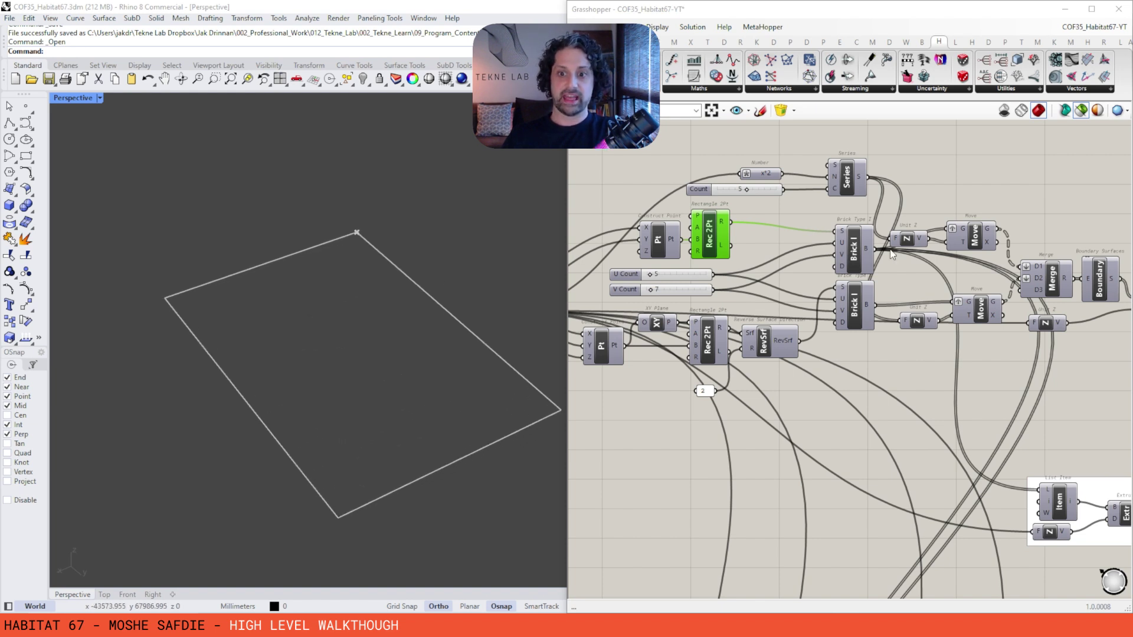
# - Preview the two Brick Type I components alternately and compare how their patterns differ at the grid corner
pyautogui.click(856, 252)
pyautogui.moveTo(396, 372); pyautogui.dragTo(359, 357, button='right')
pyautogui.keyDown('shift'); pyautogui.moveTo(317, 462); pyautogui.dragTo(297, 464, button='right'); pyautogui.keyUp('shift')
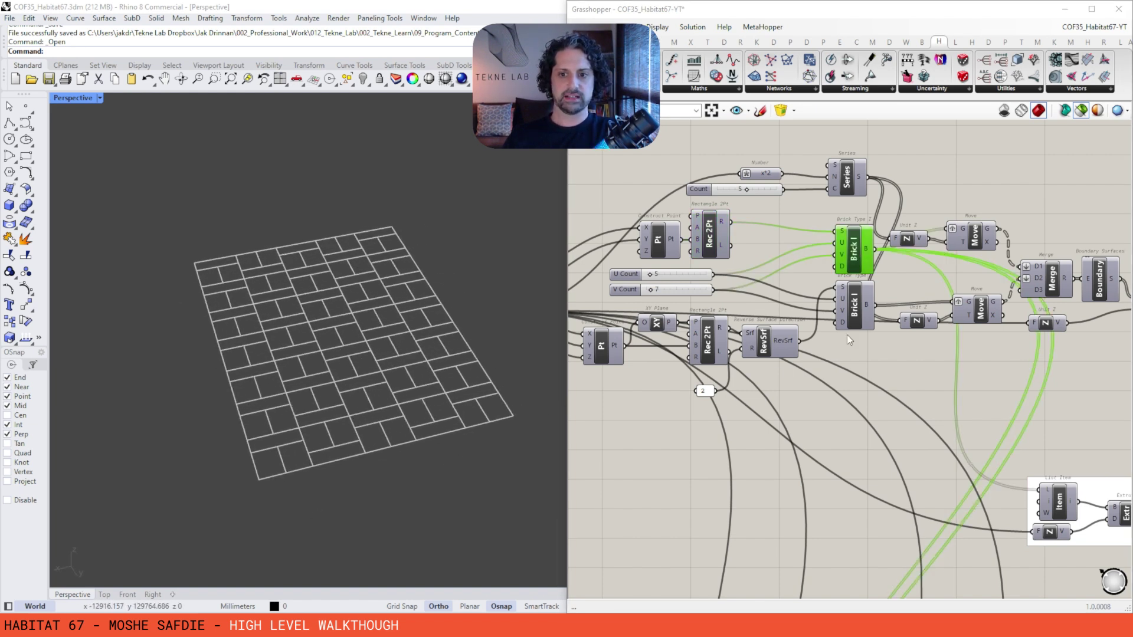
pyautogui.click(857, 307)
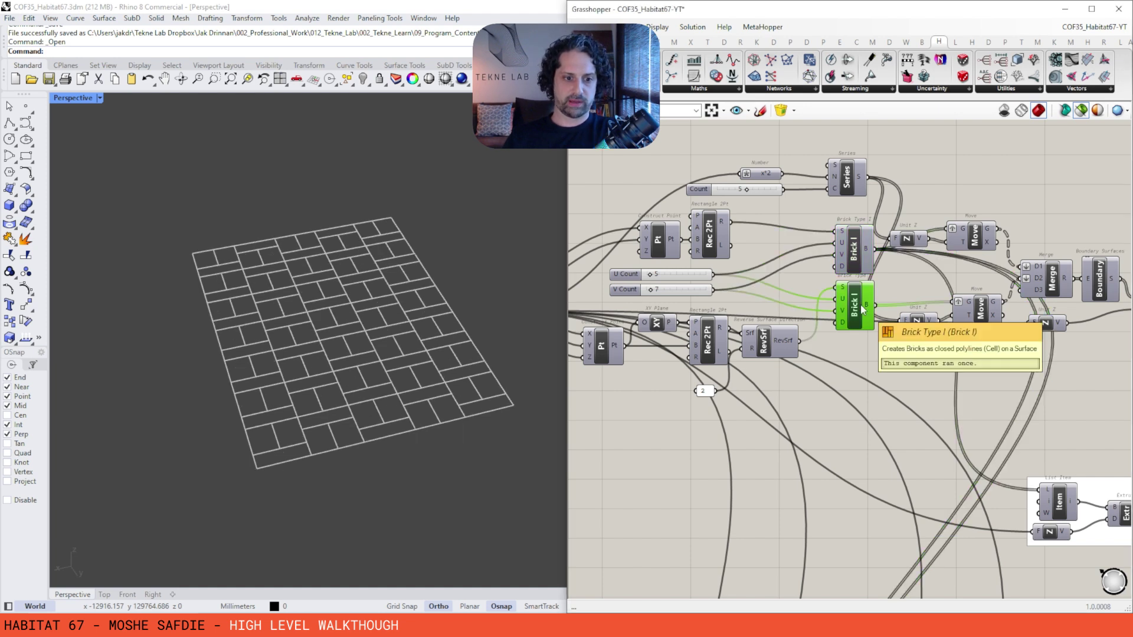
pyautogui.moveTo(330, 437); pyautogui.dragTo(136, 429, button='right')
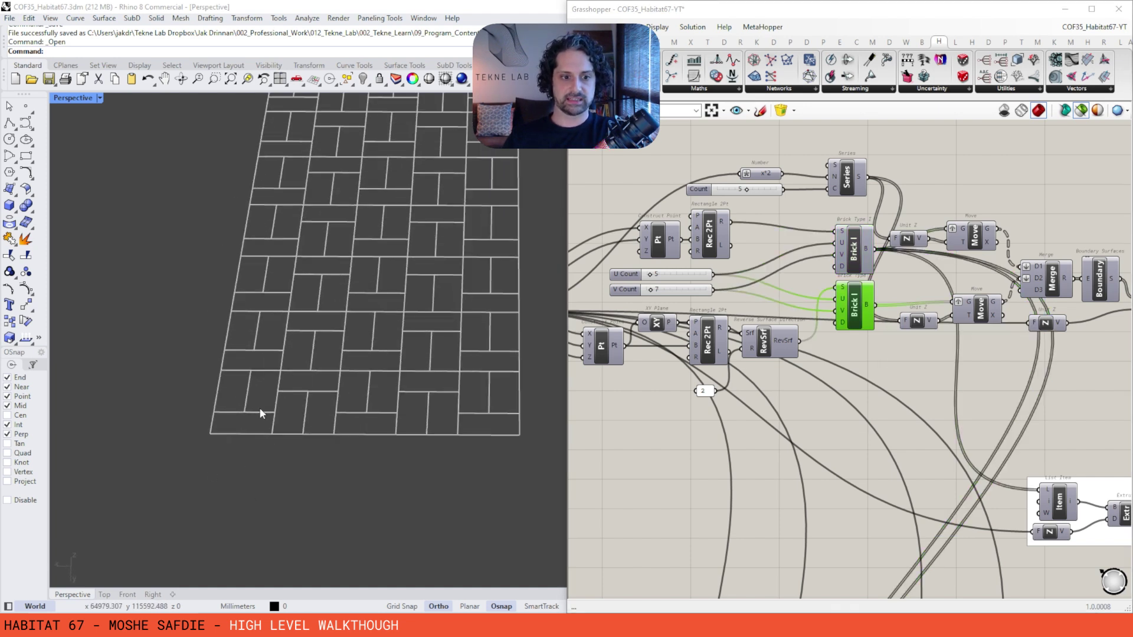
pyautogui.click(854, 260)
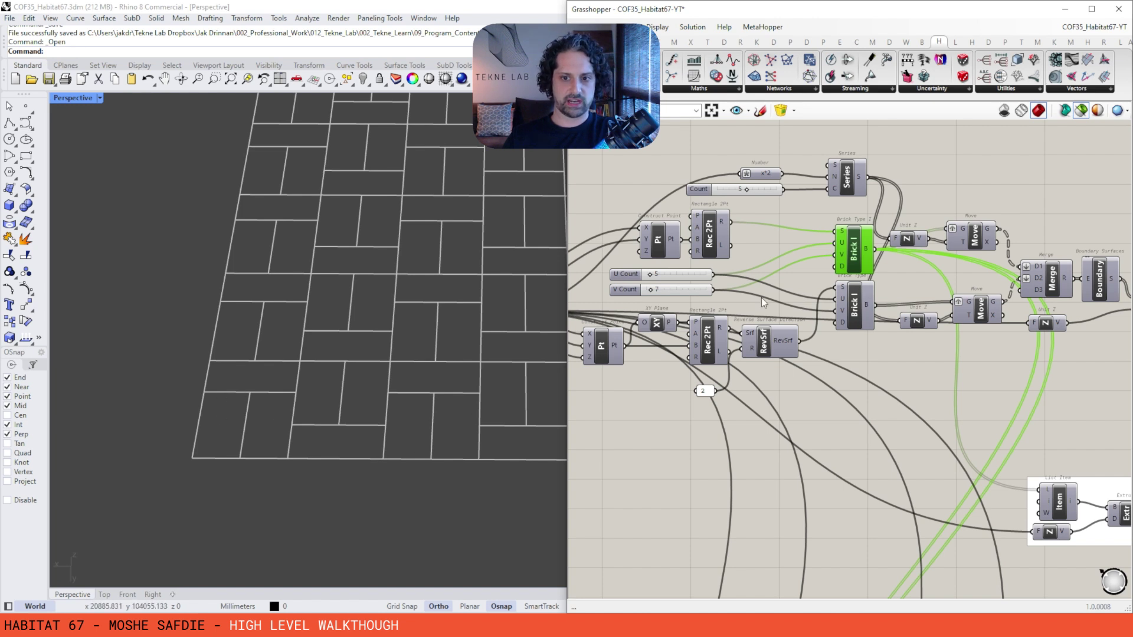
pyautogui.click(852, 305)
# - Preview the Extrude component after Boundary Surfaces and examine the interlocking courses of the stacked module block
pyautogui.moveTo(915, 278); pyautogui.dragTo(741, 316, button='right')
pyautogui.scroll(-2, 886, 344)
pyautogui.moveTo(953, 347); pyautogui.dragTo(856, 335, button='right')
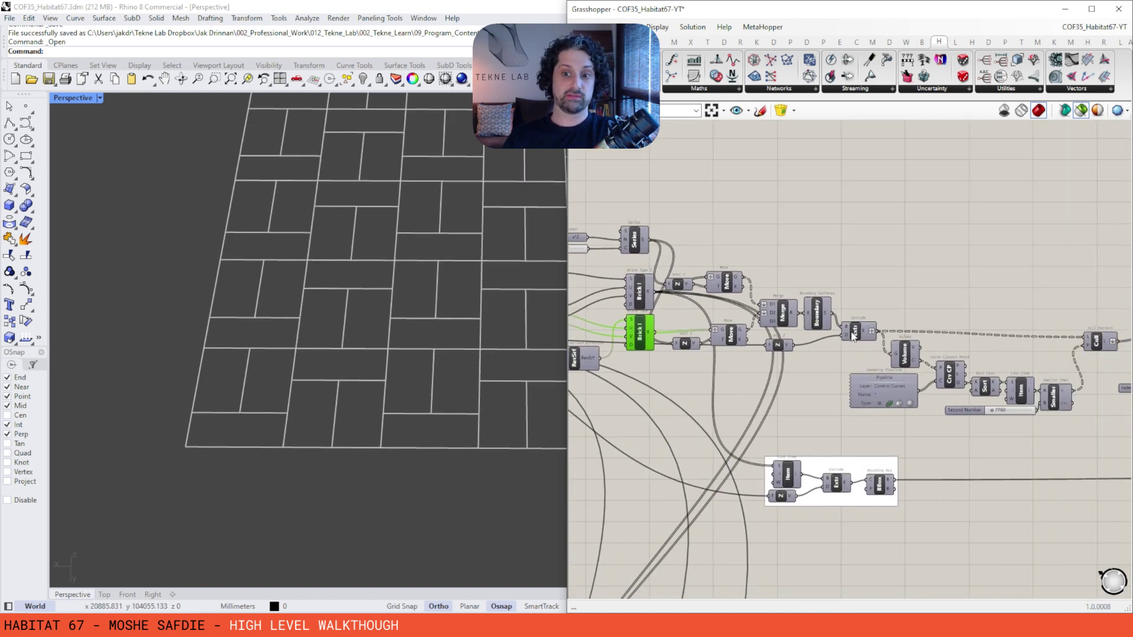
pyautogui.click(859, 330)
pyautogui.moveTo(298, 263); pyautogui.dragTo(260, 279, button='right')
pyautogui.scroll(5, 363, 381)
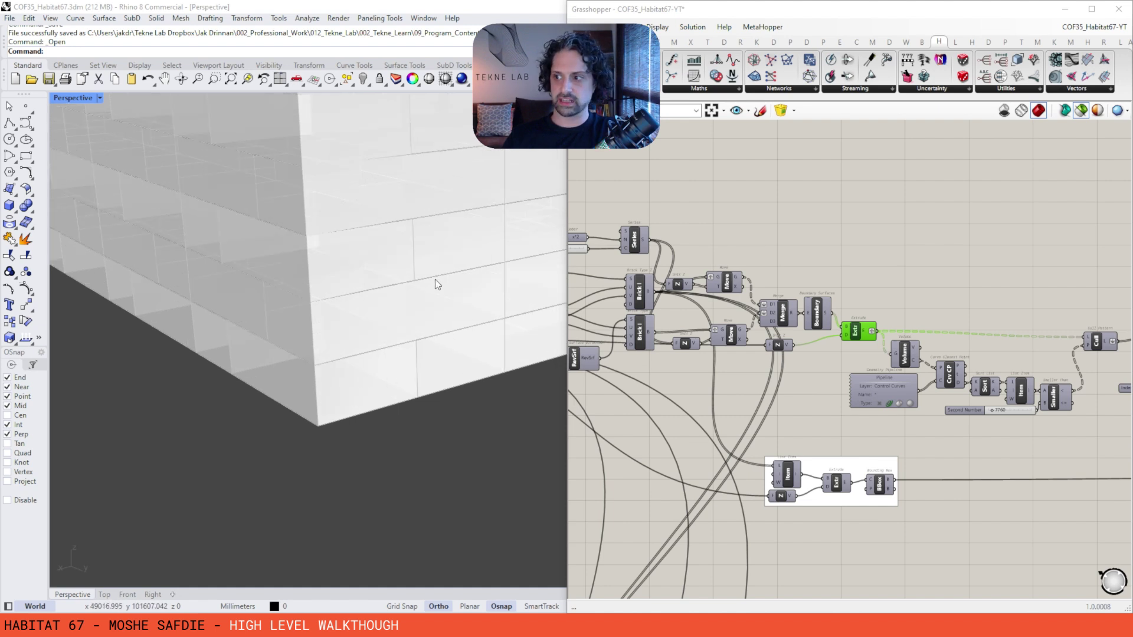
pyautogui.moveTo(415, 250); pyautogui.dragTo(374, 305, button='right')
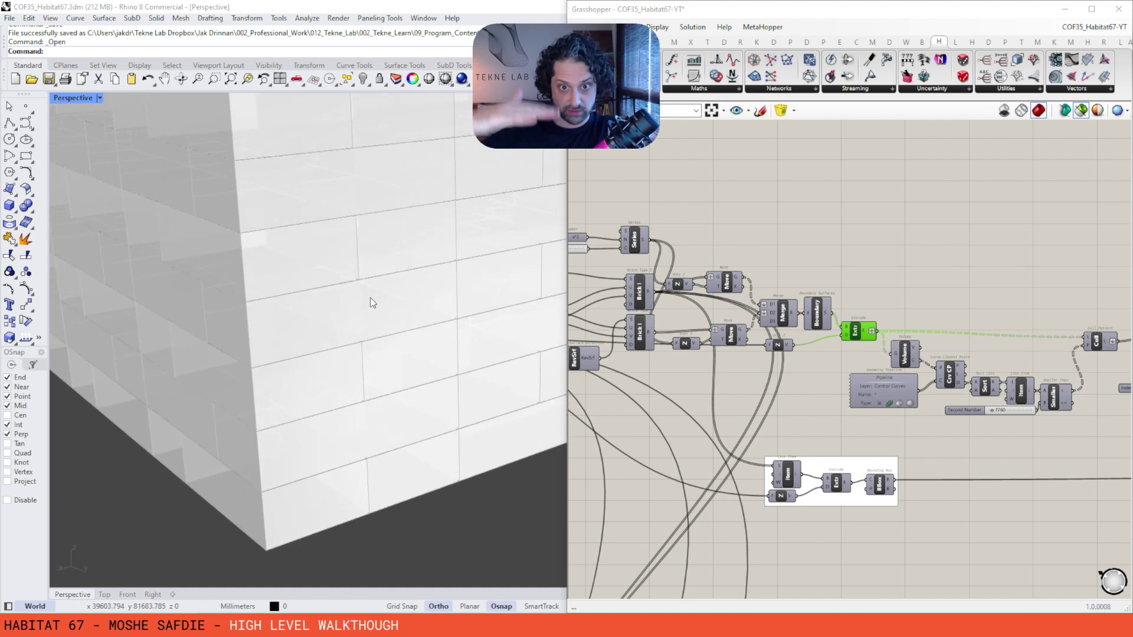
pyautogui.scroll(-8, 362, 321)
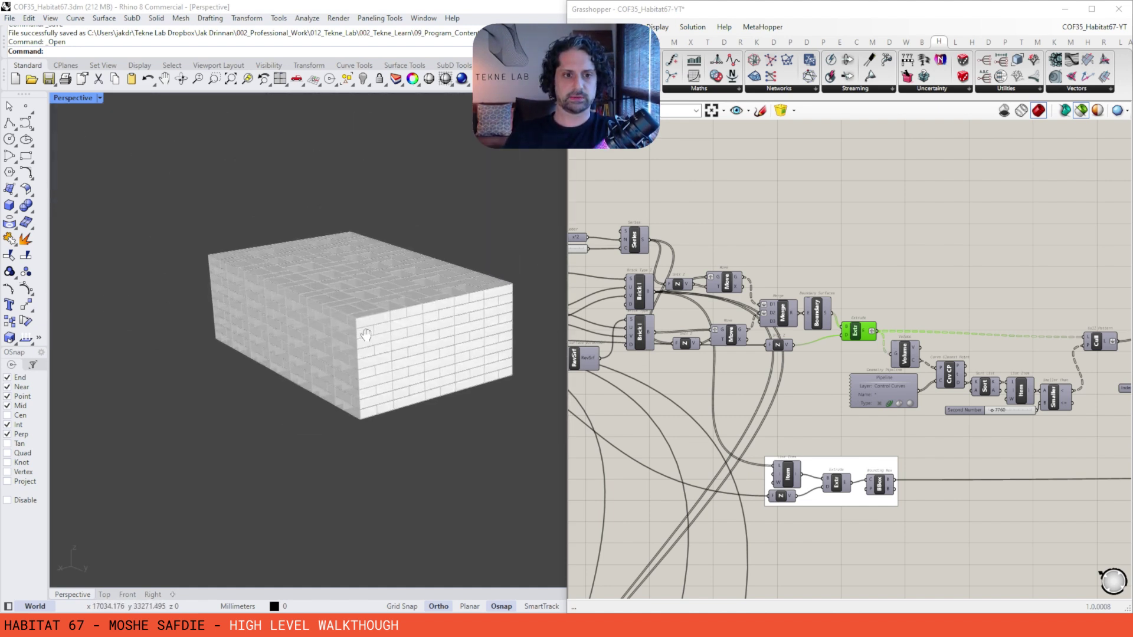
pyautogui.scroll(4, 379, 375)
pyautogui.moveTo(428, 345); pyautogui.dragTo(394, 301, button='right')
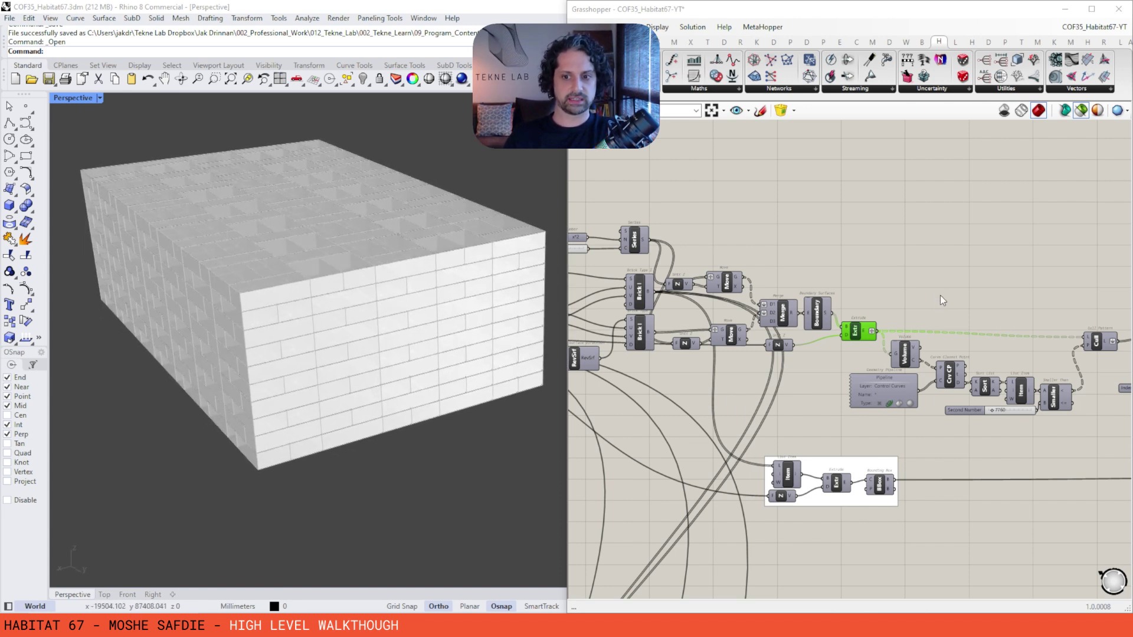
# - Move the Grasshopper window off Rhino's layer list and turn on the Control Curves layer
pyautogui.moveTo(965, 340); pyautogui.dragTo(823, 292, button='right')
pyautogui.moveTo(609, 439); pyautogui.dragTo(738, 406, button='right')
pyautogui.scroll(-3, 885, 356)
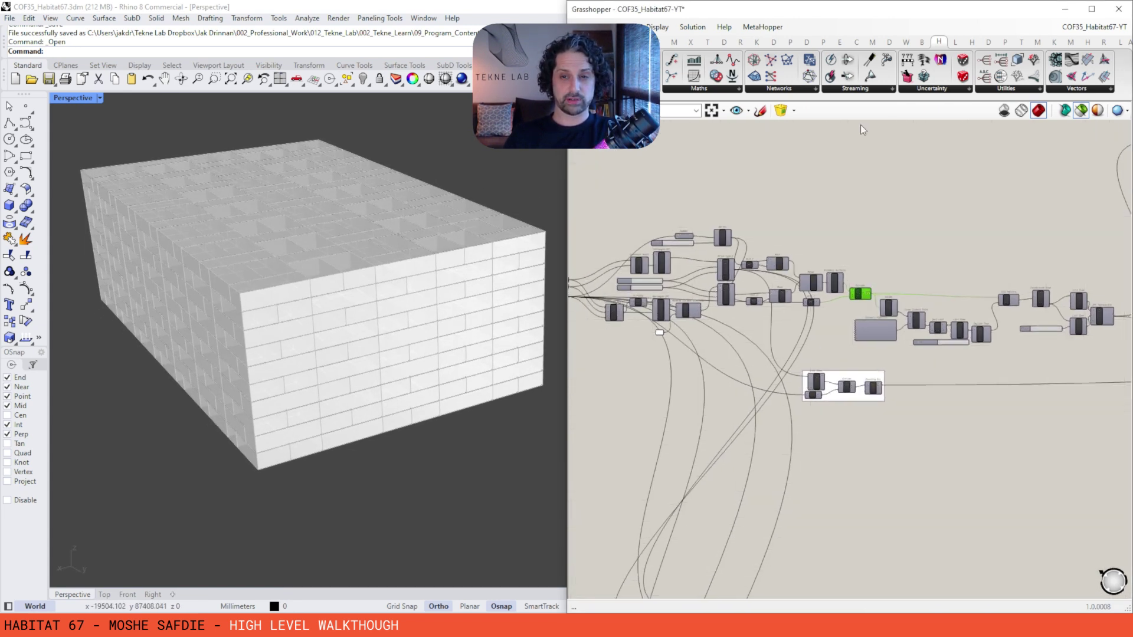
pyautogui.moveTo(894, 10); pyautogui.dragTo(641, 10)
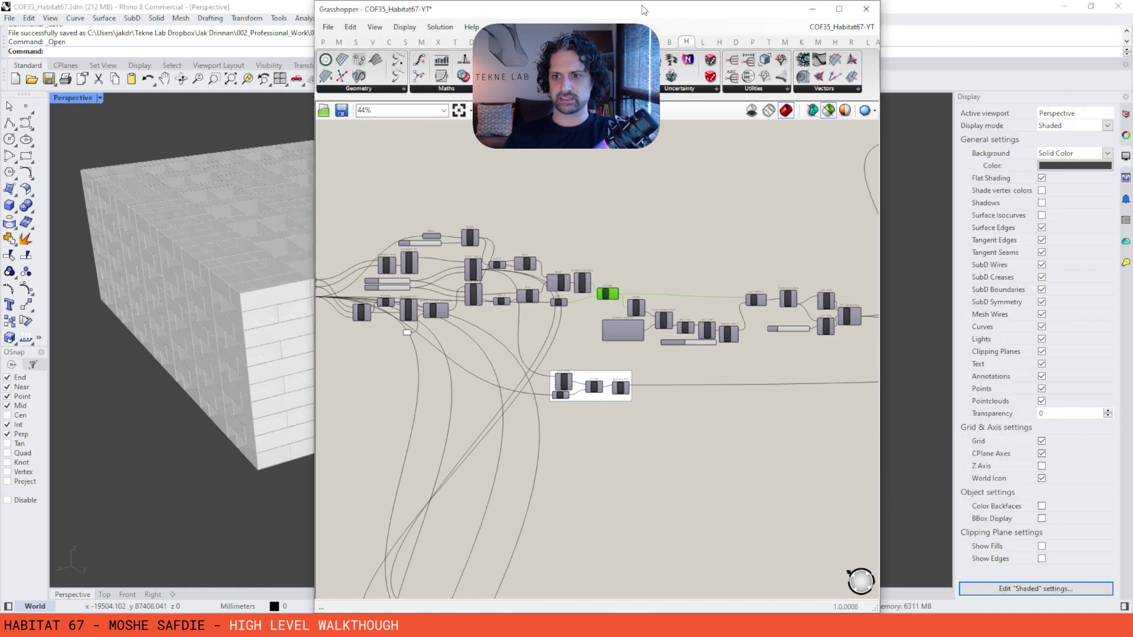
pyautogui.click(1126, 135)
pyautogui.click(1126, 115)
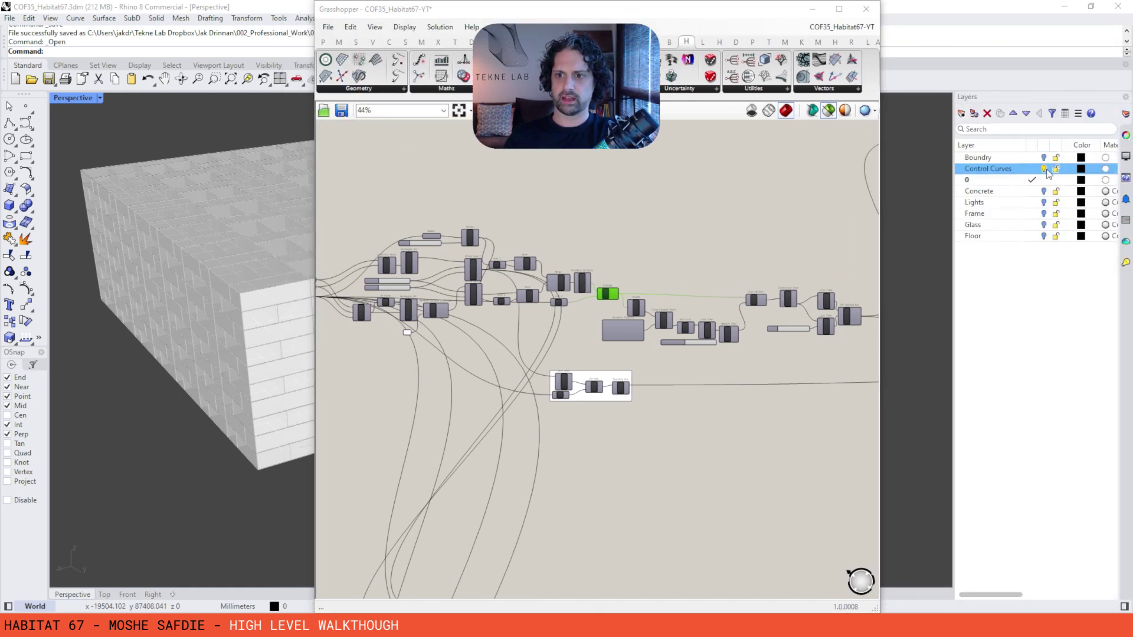
# - Clear the component selection, uncover the Rhino viewport, and select all the control curves to examine their arching shapes
pyautogui.click(625, 194)
pyautogui.moveTo(569, 8); pyautogui.dragTo(800, 12)
pyautogui.moveTo(295, 307); pyautogui.dragTo(359, 251, button='right')
pyautogui.moveTo(448, 139); pyautogui.dragTo(197, 495)
pyautogui.moveTo(197, 495); pyautogui.dragTo(330, 283, button='right')
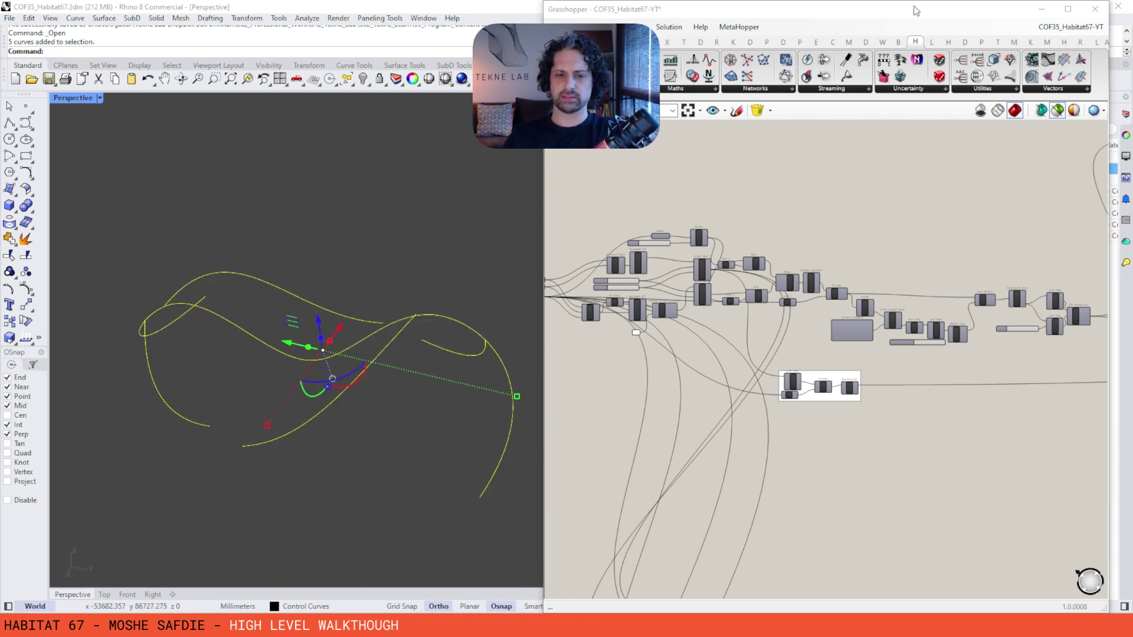
# - Uncover the layer list again, make layer 0 current and turn off the Control Curves layer
pyautogui.moveTo(913, 13); pyautogui.dragTo(858, 6)
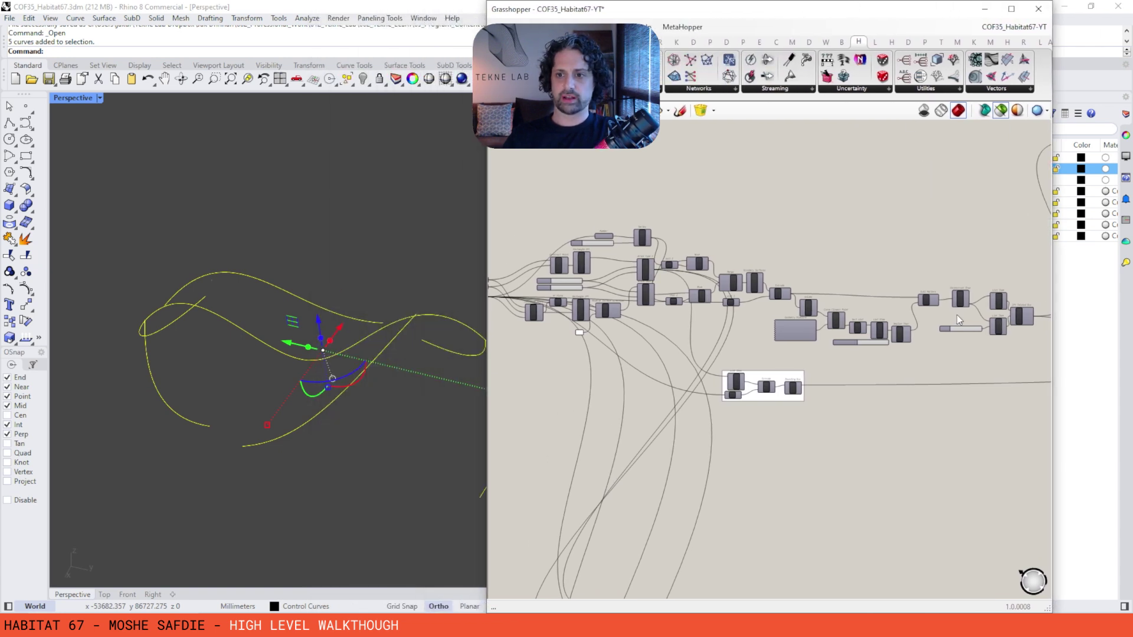
pyautogui.moveTo(942, 13); pyautogui.dragTo(912, 18)
pyautogui.click(1032, 179)
pyautogui.click(1043, 169)
# - Preview the Extrude component feeding Volume and view the full module block from another angle
pyautogui.scroll(4, 912, 354)
pyautogui.click(625, 300)
pyautogui.moveTo(334, 277); pyautogui.dragTo(327, 342, button='right')
pyautogui.moveTo(940, 222); pyautogui.dragTo(1001, 288, button='right')
pyautogui.click(629, 266)
pyautogui.moveTo(319, 249); pyautogui.dragTo(490, 267, button='right')
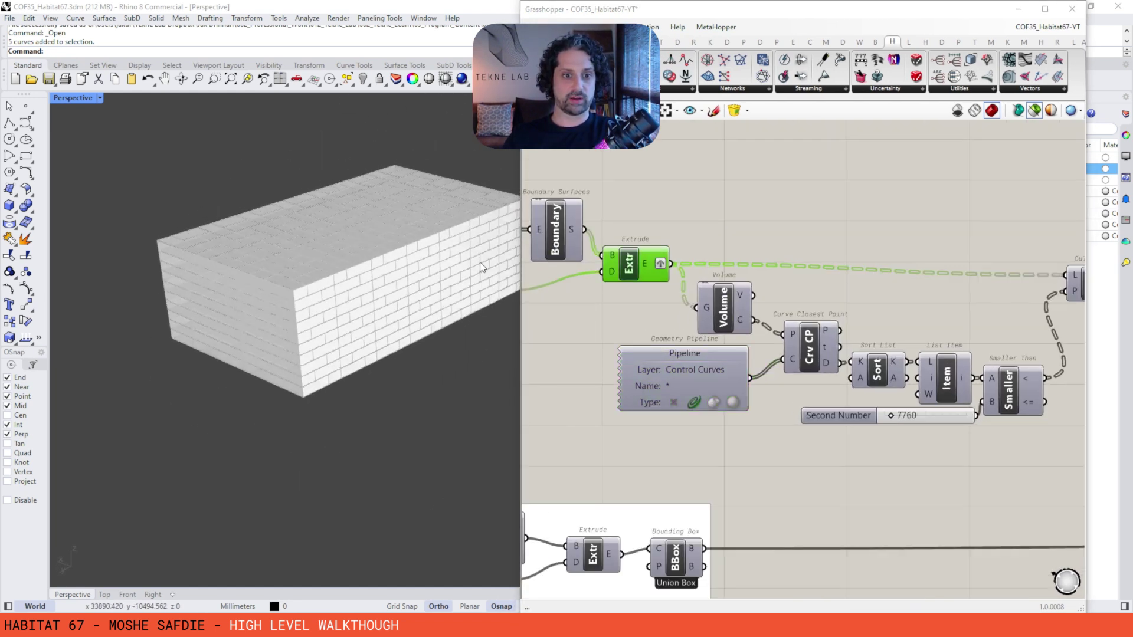
# - Preview the Volume centroids together with the Curve Closest Point component and the Control Curves geometry pipeline
pyautogui.click(723, 308)
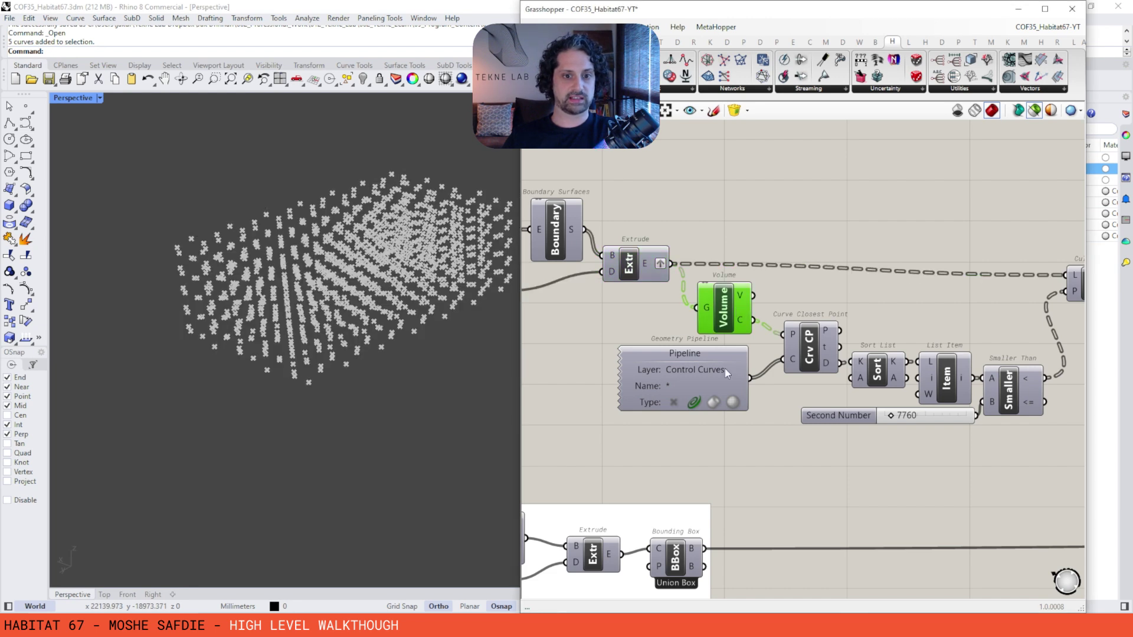
pyautogui.keyDown('shift'); pyautogui.click(795, 349); pyautogui.keyUp('shift')
pyautogui.keyDown('shift'); pyautogui.click(709, 362); pyautogui.keyUp('shift')
pyautogui.moveTo(448, 278); pyautogui.dragTo(279, 315, button='right')
# - Preview the Cull Pattern component and examine from several sides the modules kept near the control curves
pyautogui.moveTo(874, 315); pyautogui.dragTo(715, 300, button='right')
pyautogui.click(852, 371)
pyautogui.click(928, 270)
pyautogui.moveTo(734, 362); pyautogui.dragTo(643, 348, button='right')
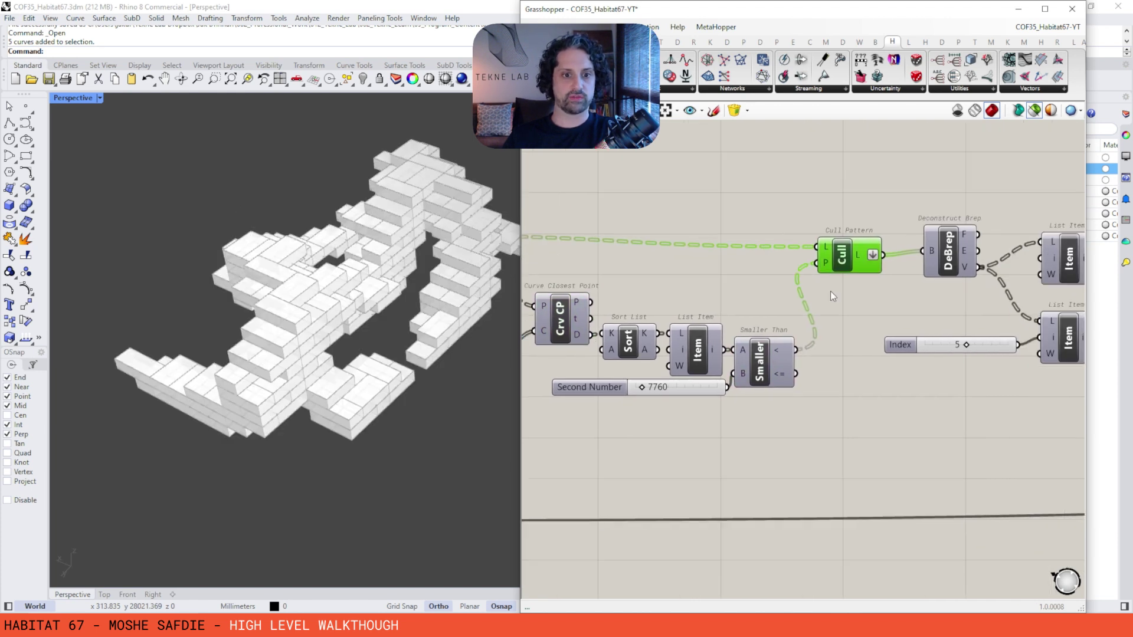
pyautogui.moveTo(376, 363); pyautogui.dragTo(343, 228, button='right')
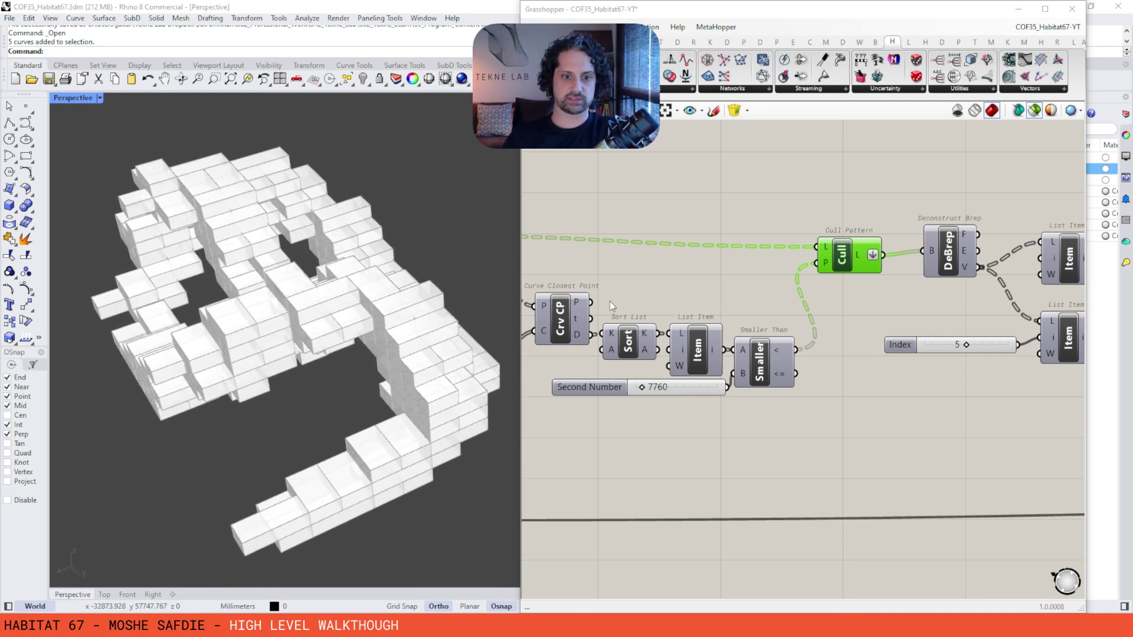
# - Select the component groups downstream of the module culling stage and disable them
pyautogui.moveTo(736, 265); pyautogui.dragTo(731, 244, button='right')
pyautogui.scroll(-7, 801, 253)
pyautogui.moveTo(963, 259); pyautogui.dragTo(699, 290, button='right')
pyautogui.scroll(-2, 705, 259)
pyautogui.scroll(-2, 700, 290)
pyautogui.moveTo(924, 265); pyautogui.dragTo(925, 259, button='right')
pyautogui.moveTo(1026, 210); pyautogui.dragTo(742, 486)
pyautogui.moveTo(779, 193); pyautogui.dragTo(642, 304)
pyautogui.middleClick(730, 181)
pyautogui.click(769, 228)
# - Check the component that feeds the disabled groups, and preview the Cull Pattern component again
pyautogui.scroll(7, 664, 273)
pyautogui.moveTo(549, 378); pyautogui.dragTo(767, 353, button='right')
pyautogui.scroll(1, 767, 353)
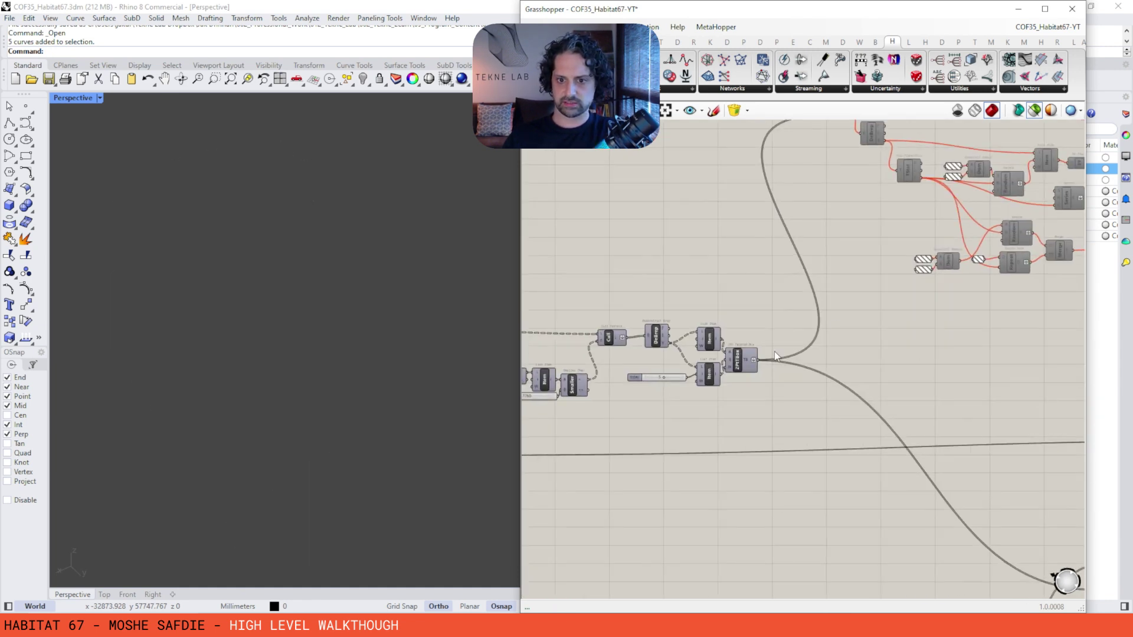
pyautogui.click(738, 360)
pyautogui.moveTo(589, 398); pyautogui.dragTo(999, 276, button='right')
pyautogui.scroll(3, 876, 298)
pyautogui.click(808, 301)
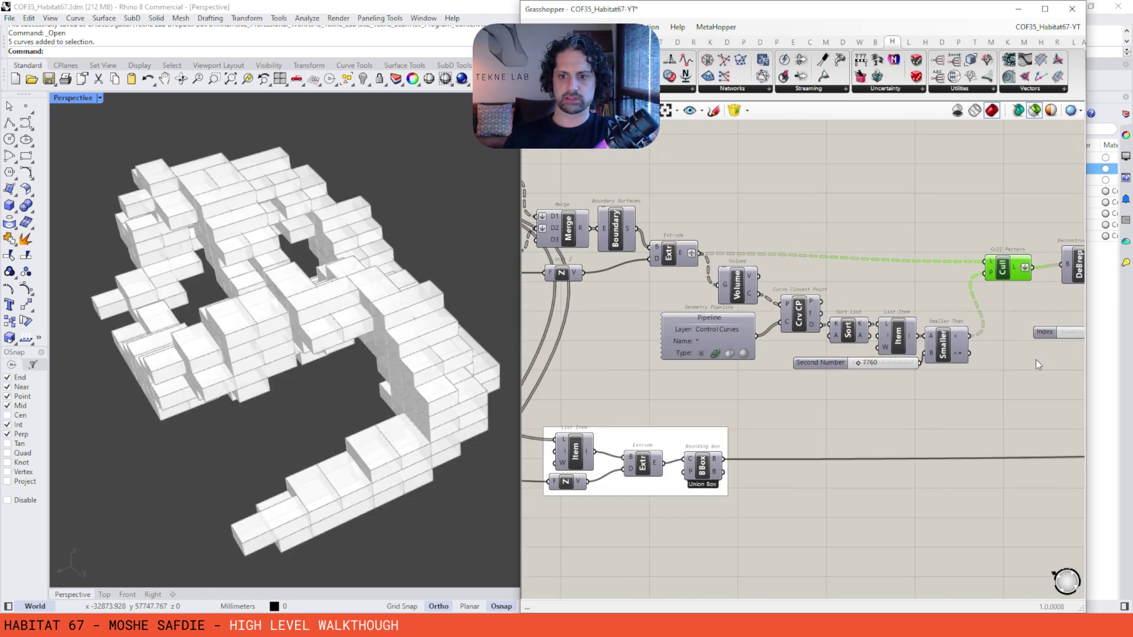
# - Reduce the Second Number distance threshold to 2664 and examine the remaining modules in perspective
pyautogui.moveTo(1025, 357); pyautogui.dragTo(903, 355, button='right')
pyautogui.scroll(5, 760, 369)
pyautogui.moveTo(330, 330); pyautogui.dragTo(413, 298, button='right')
pyautogui.scroll(3, 700, 358)
pyautogui.moveTo(684, 352)
pyautogui.mouseDown()
pyautogui.moveTo(732, 356)
pyautogui.moveTo(679, 354)
pyautogui.mouseUp()
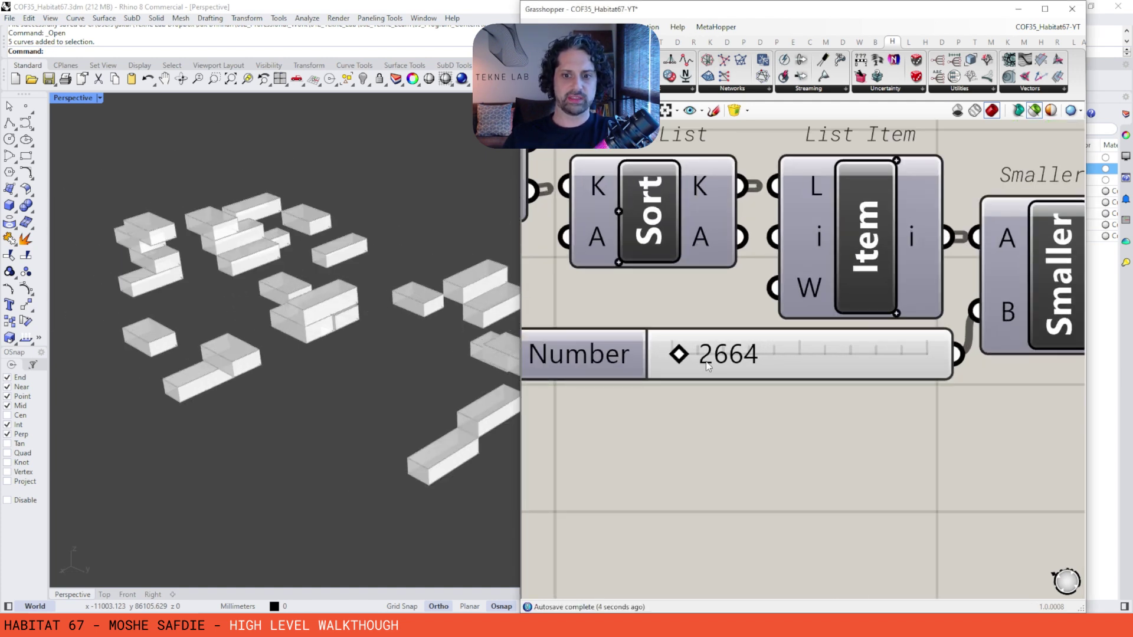
pyautogui.scroll(5, 707, 366)
pyautogui.moveTo(331, 322)
pyautogui.mouseDown(button='right')
pyautogui.moveTo(276, 293)
pyautogui.moveTo(326, 305)
pyautogui.mouseUp(button='right')
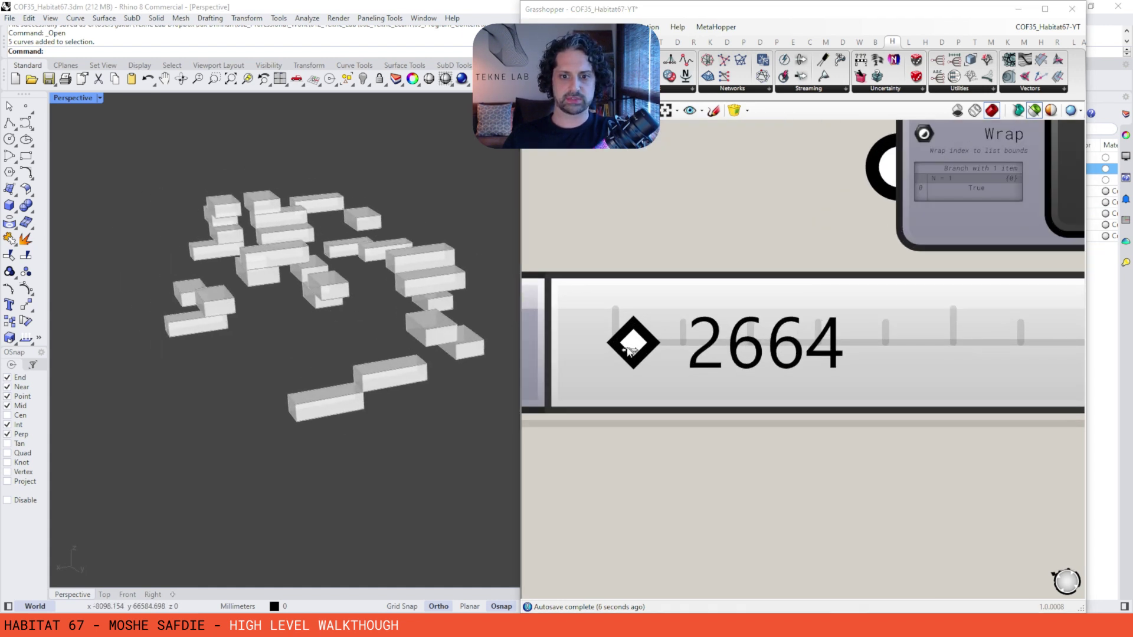
# - Raise the Second Number distance threshold to 23897 and view the resulting module massing from above
pyautogui.moveTo(629, 350); pyautogui.dragTo(662, 349)
pyautogui.scroll(3, 409, 246)
pyautogui.moveTo(409, 246); pyautogui.dragTo(343, 247, button='right')
pyautogui.scroll(-5, 649, 337)
pyautogui.moveTo(657, 340); pyautogui.dragTo(689, 344)
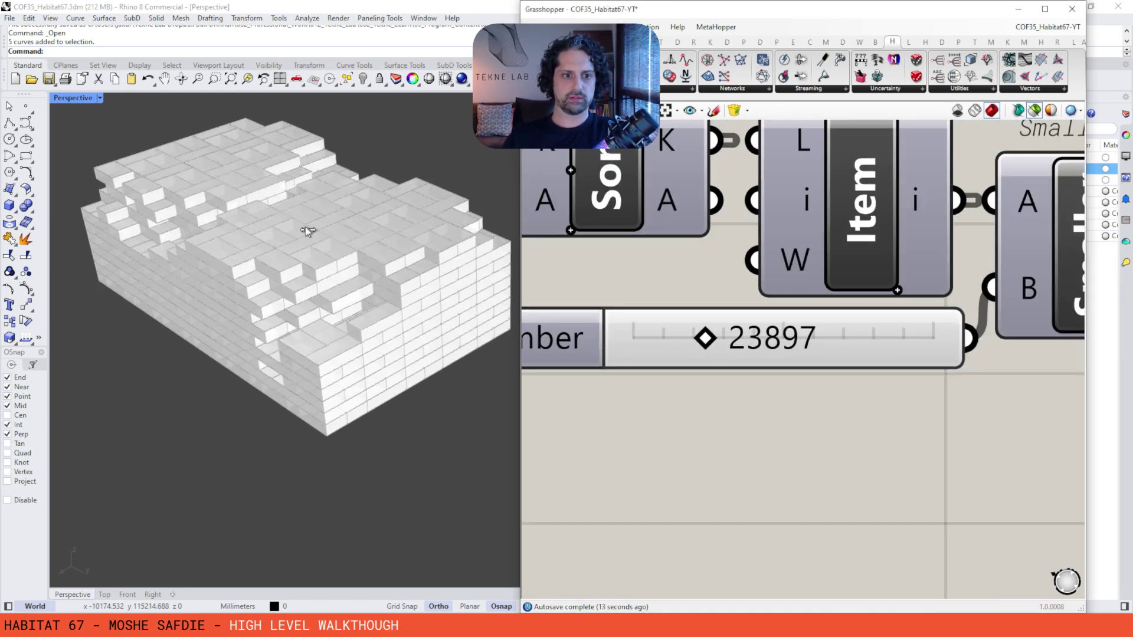
pyautogui.moveTo(303, 228); pyautogui.dragTo(346, 251, button='right')
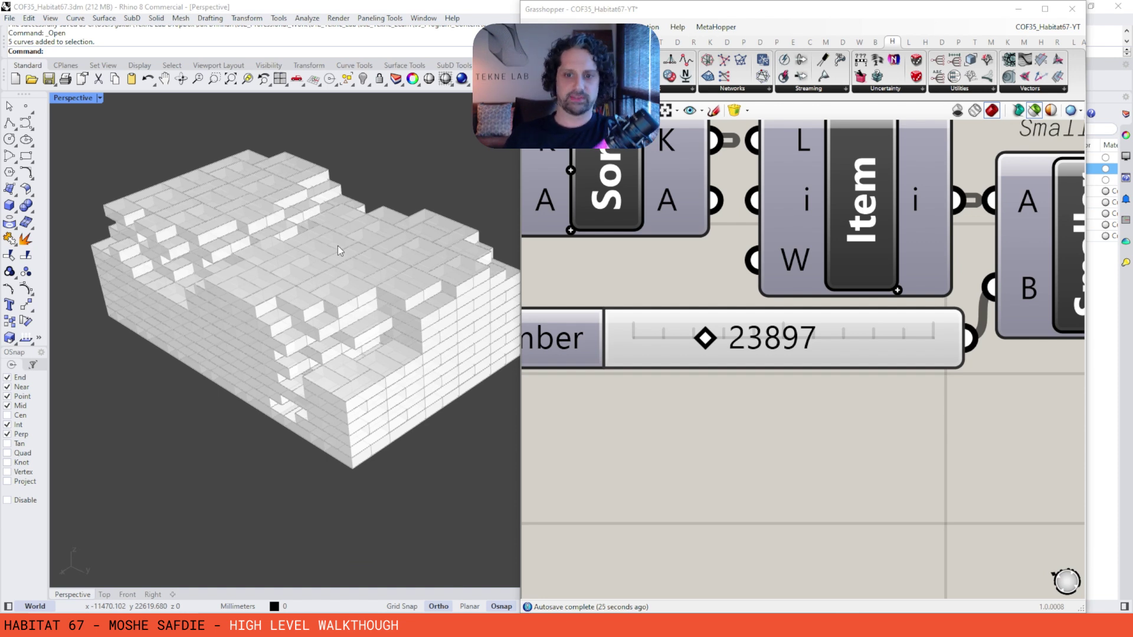
# - Reduce the Second Number distance threshold to 8344 and examine the remaining modules from several angles
pyautogui.moveTo(707, 341); pyautogui.dragTo(665, 341)
pyautogui.moveTo(365, 270); pyautogui.dragTo(813, 292, button='right')
pyautogui.scroll(6, 318, 331)
pyautogui.scroll(-6, 765, 341)
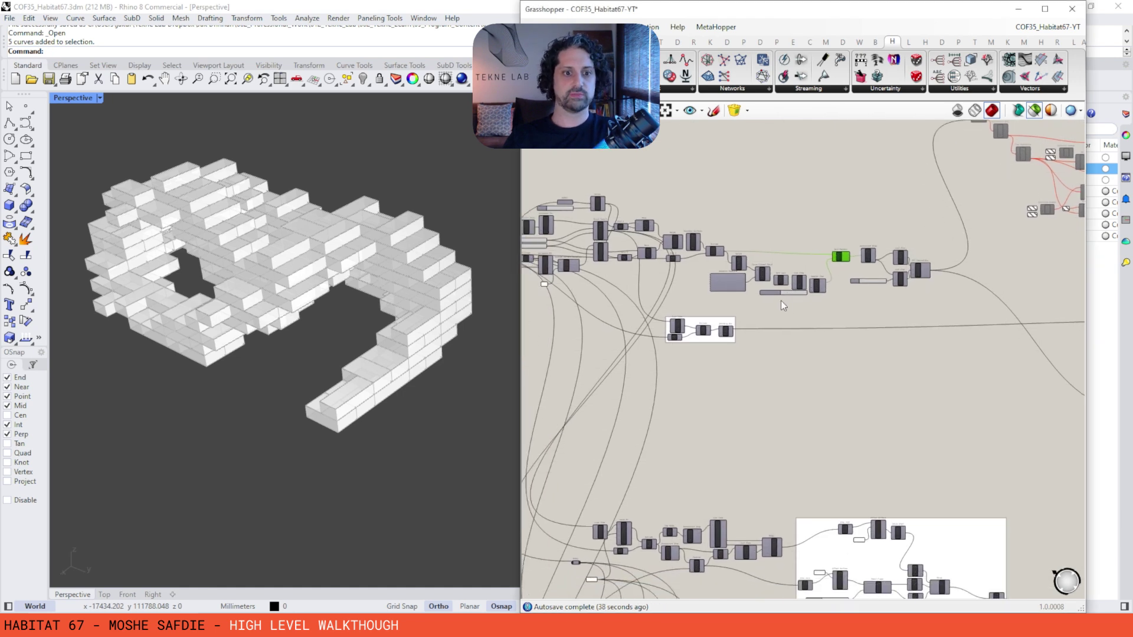
pyautogui.moveTo(331, 307)
pyautogui.mouseDown(button='right')
pyautogui.moveTo(296, 311)
pyautogui.moveTo(316, 303)
pyautogui.mouseUp(button='right')
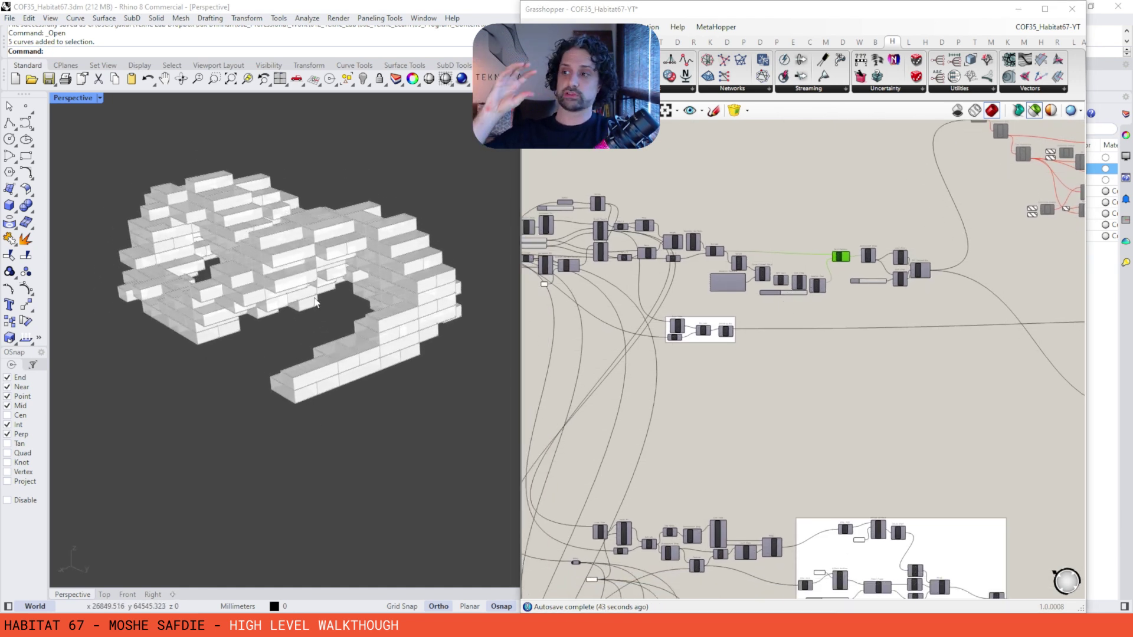
# - Locate the four module variant definitions below the culling stage and select them together for a brief overview
pyautogui.moveTo(872, 471); pyautogui.dragTo(749, 335, button='right')
pyautogui.scroll(-2, 741, 327)
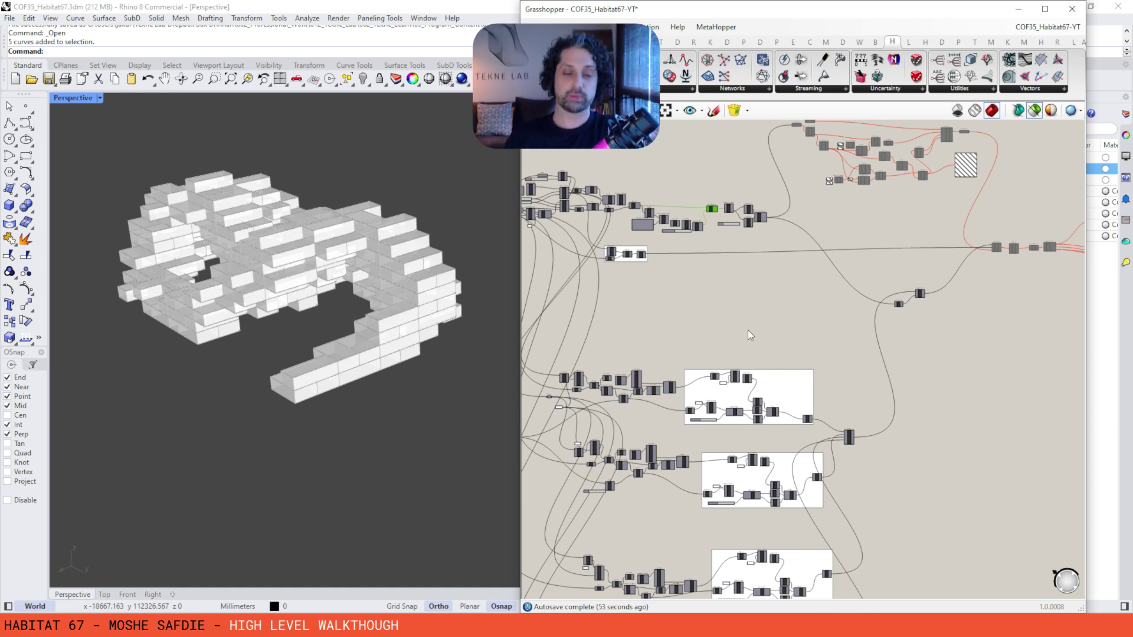
pyautogui.moveTo(364, 319); pyautogui.dragTo(311, 223, button='right')
pyautogui.moveTo(843, 508); pyautogui.dragTo(910, 432, button='right')
pyautogui.moveTo(750, 348); pyautogui.dragTo(805, 338, button='right')
pyautogui.scroll(-3, 805, 331)
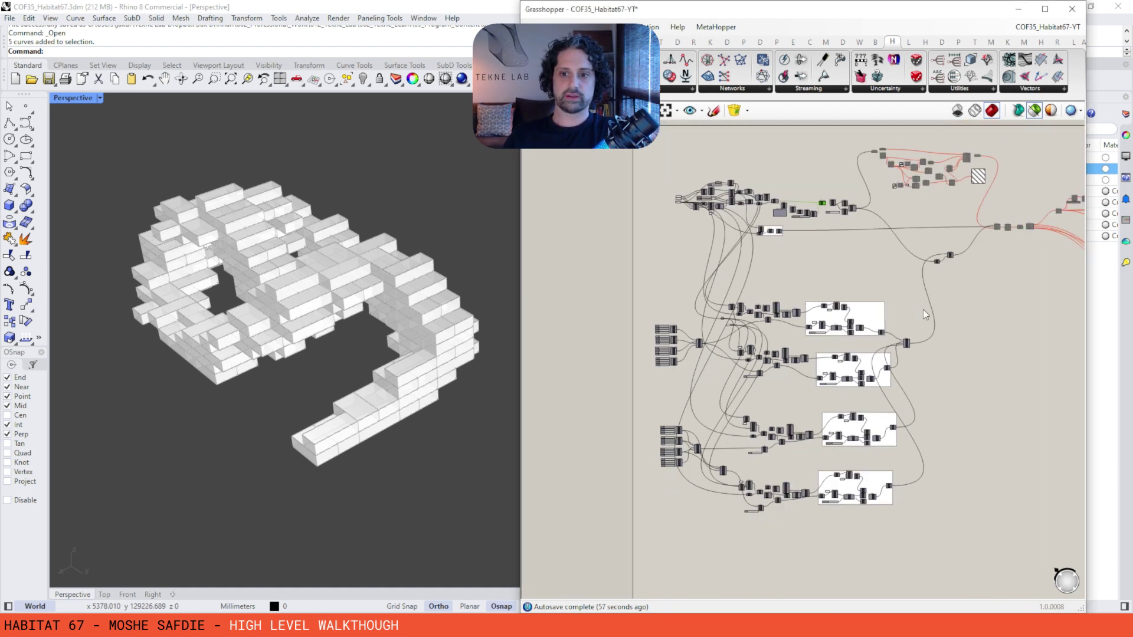
pyautogui.moveTo(938, 295); pyautogui.dragTo(649, 511)
pyautogui.click(813, 429)
# - Preview the final Group component of the first module variant and examine its window openings up close
pyautogui.scroll(5, 861, 337)
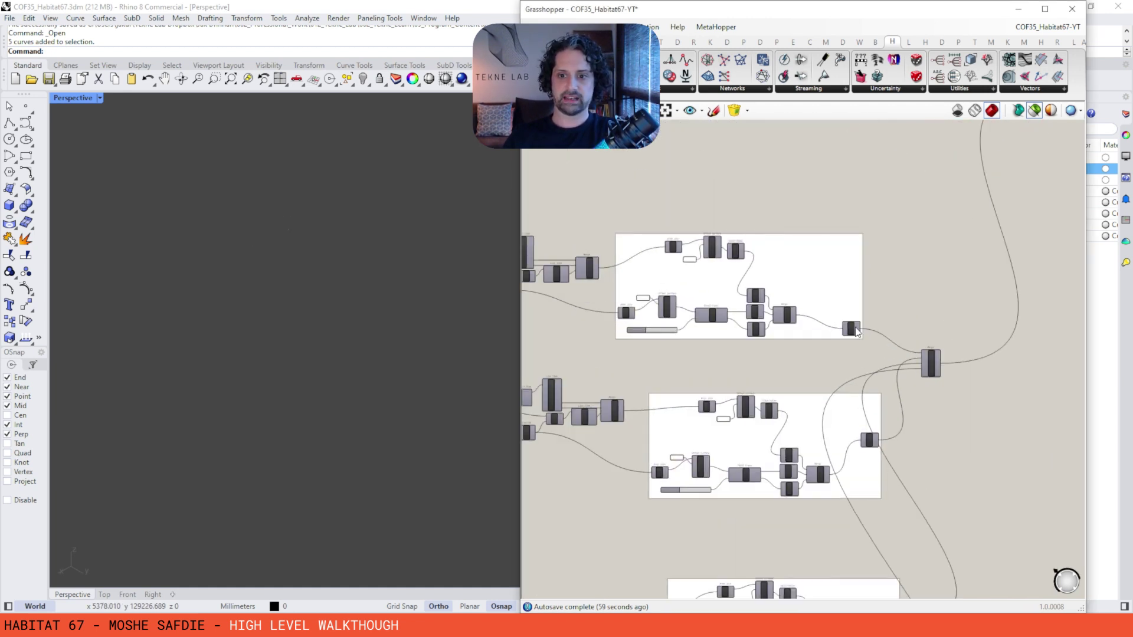
pyautogui.scroll(8, 331, 263)
pyautogui.keyDown('shift'); pyautogui.moveTo(331, 263); pyautogui.dragTo(359, 324, button='right'); pyautogui.keyUp('shift')
pyautogui.middleClick(853, 329)
pyautogui.click(896, 363)
pyautogui.scroll(-3, 401, 304)
pyautogui.scroll(5, 407, 359)
pyautogui.scroll(-5, 407, 359)
# - Switch to the Miro board in the browser and examine the cantilevered modules in the Habitat 67 street-level photo
pyautogui.press('super+Tab')
pyautogui.click(448, 130)
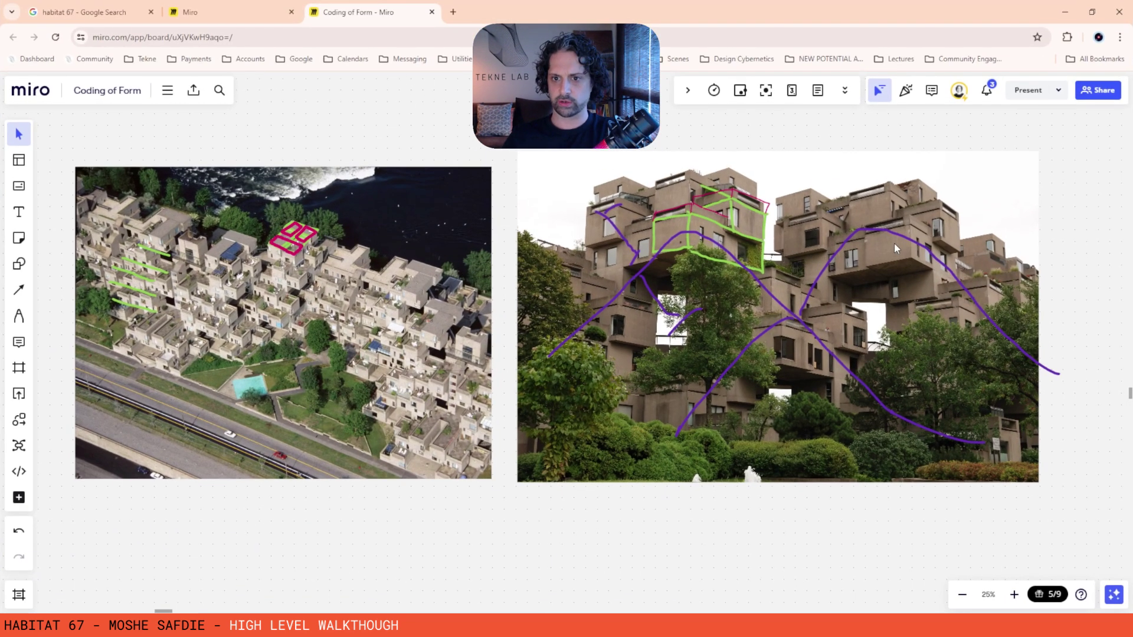
pyautogui.scroll(3, 952, 221)
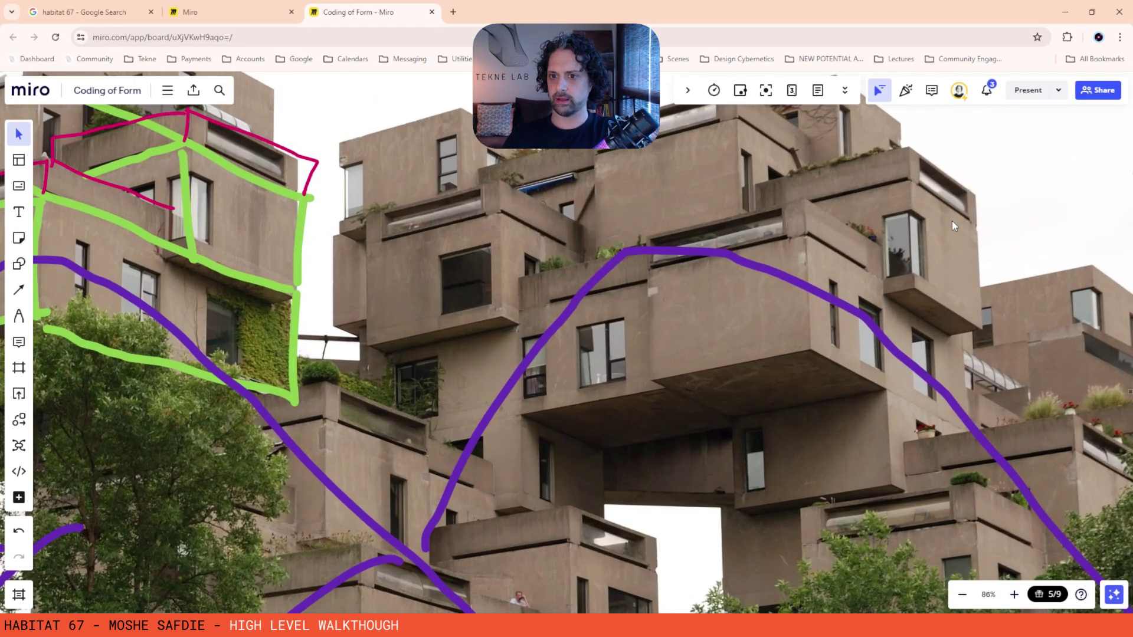
pyautogui.scroll(5, 952, 223)
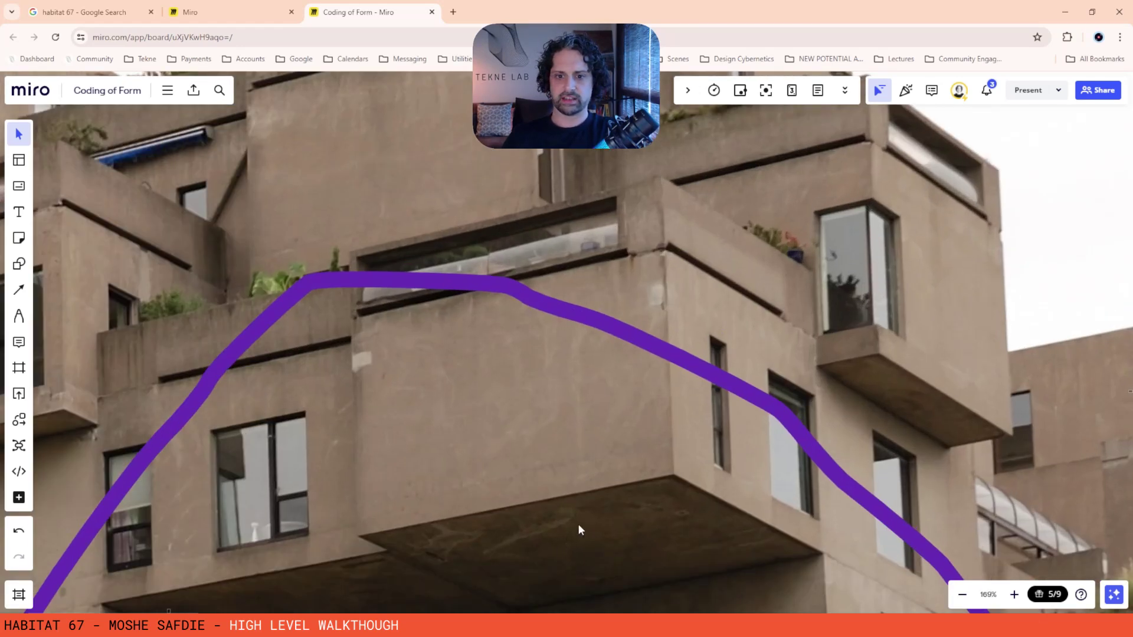
pyautogui.scroll(-5, 353, 399)
pyautogui.keyDown('ctrl'); pyautogui.scroll(-5, 515, 383); pyautogui.keyUp('ctrl')
pyautogui.scroll(-3, 245, 247)
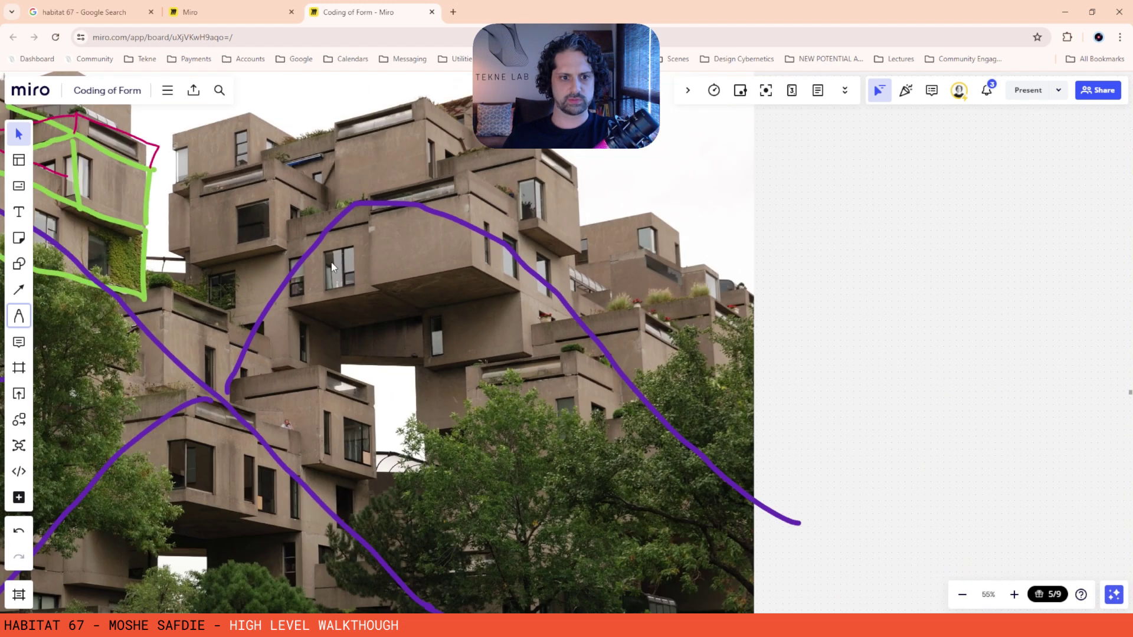
# - Survey the whole annotated facade photo, comparing the window placement on the different modules
pyautogui.moveTo(415, 306); pyautogui.dragTo(600, 349, button='right')
pyautogui.moveTo(283, 490); pyautogui.dragTo(569, 396, button='right')
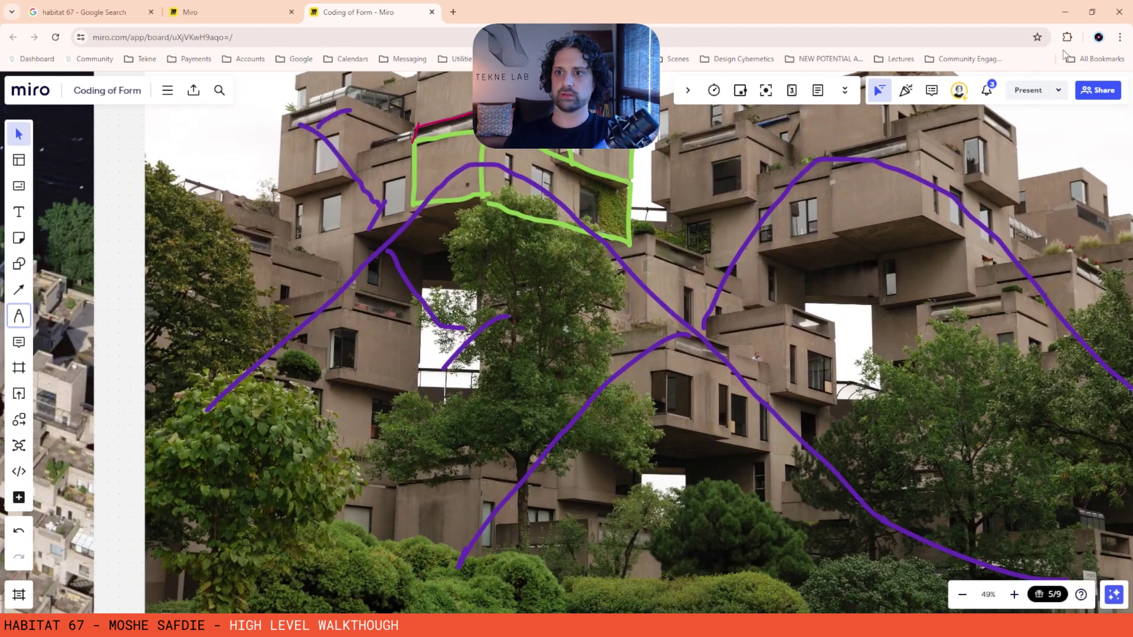
pyautogui.moveTo(703, 182); pyautogui.dragTo(673, 253, button='right')
pyautogui.hscroll(2, 711, 235)
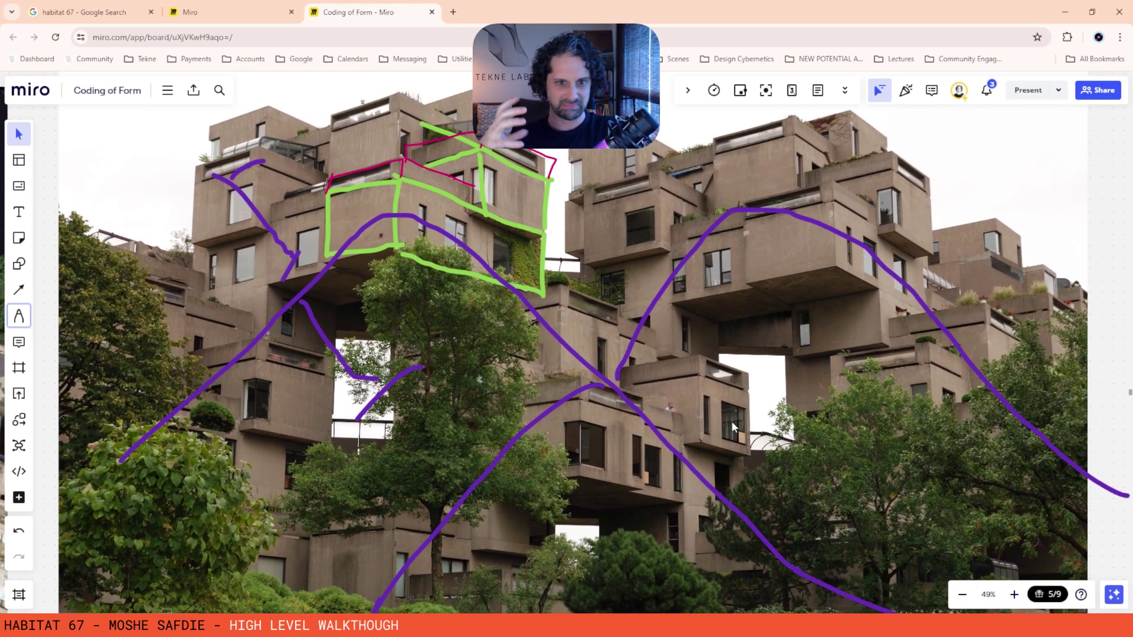
pyautogui.scroll(2, 784, 324)
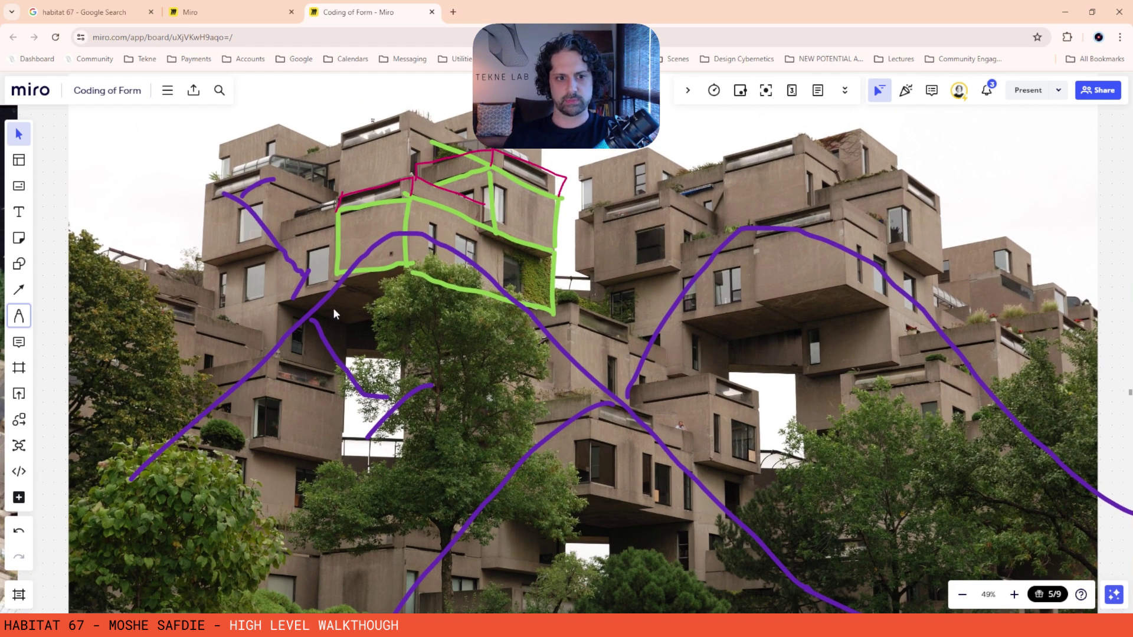
pyautogui.hscroll(2, 747, 396)
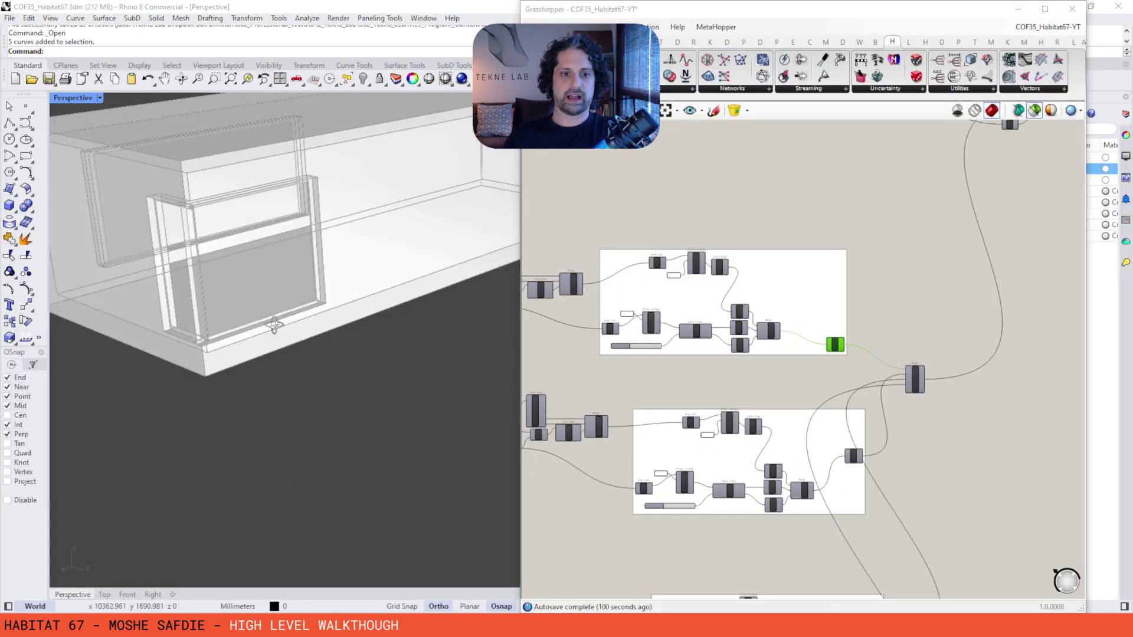
# - Return to Rhino and Grasshopper, examine the first module variant, and preview the second variant's final Group component
pyautogui.scroll(-3, 338, 323)
pyautogui.moveTo(295, 306); pyautogui.dragTo(337, 323, button='right')
pyautogui.moveTo(753, 394); pyautogui.dragTo(758, 295, button='right')
pyautogui.scroll(3, 909, 357)
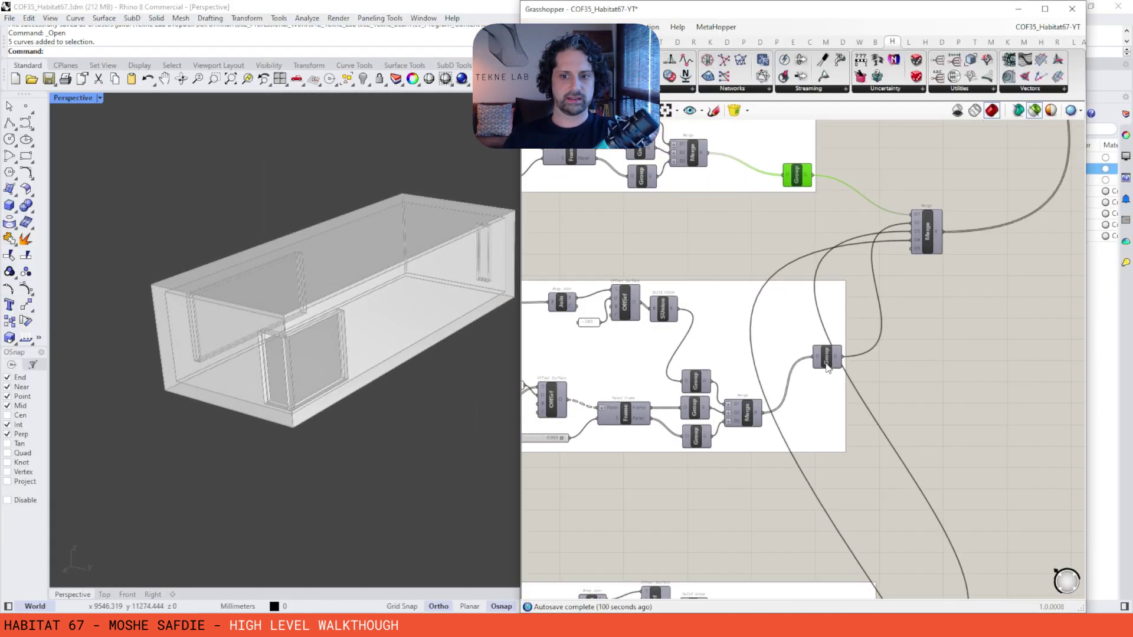
pyautogui.click(824, 361)
pyautogui.keyDown('shift'); pyautogui.moveTo(367, 290); pyautogui.dragTo(345, 299, button='right'); pyautogui.keyUp('shift')
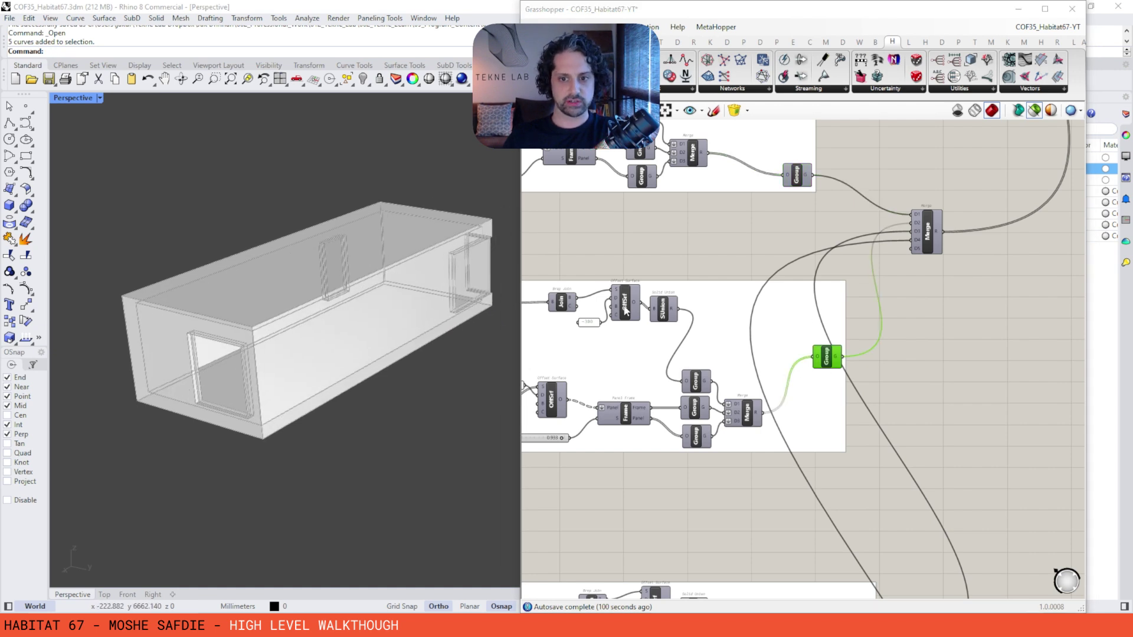
# - Preview the final Group components of the third and fourth module variants, and return to the second variant
pyautogui.moveTo(842, 445); pyautogui.dragTo(828, 271, button='right')
pyautogui.click(837, 493)
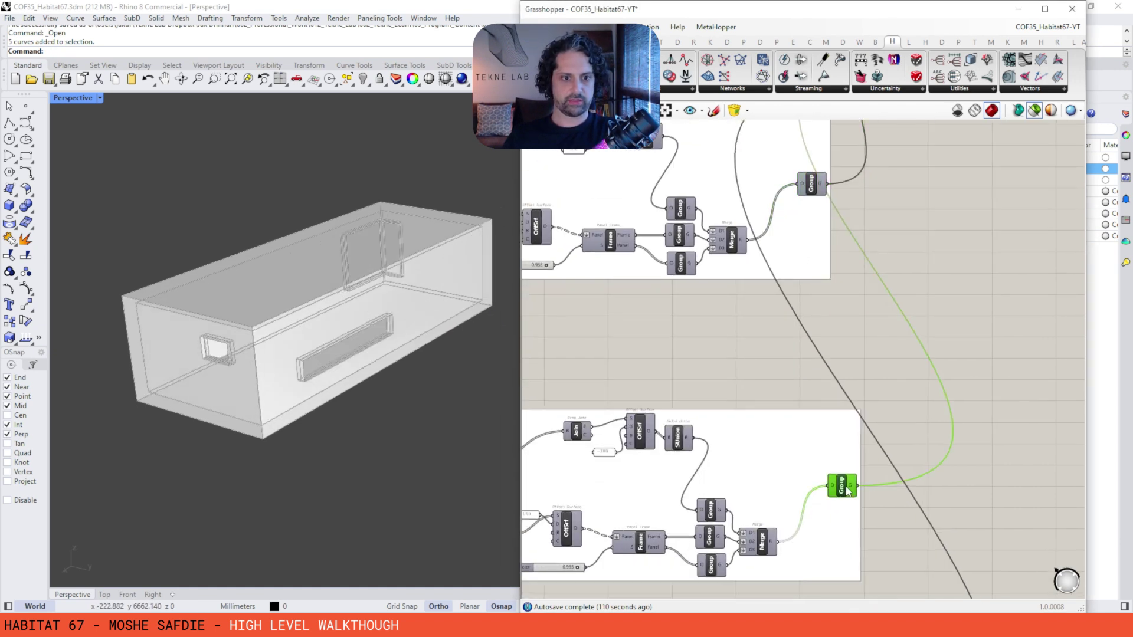
pyautogui.moveTo(847, 508); pyautogui.dragTo(851, 227, button='right')
pyautogui.click(825, 508)
pyautogui.scroll(-3, 825, 505)
pyautogui.moveTo(830, 150); pyautogui.dragTo(792, 334, button='right')
pyautogui.scroll(4, 787, 317)
pyautogui.click(779, 336)
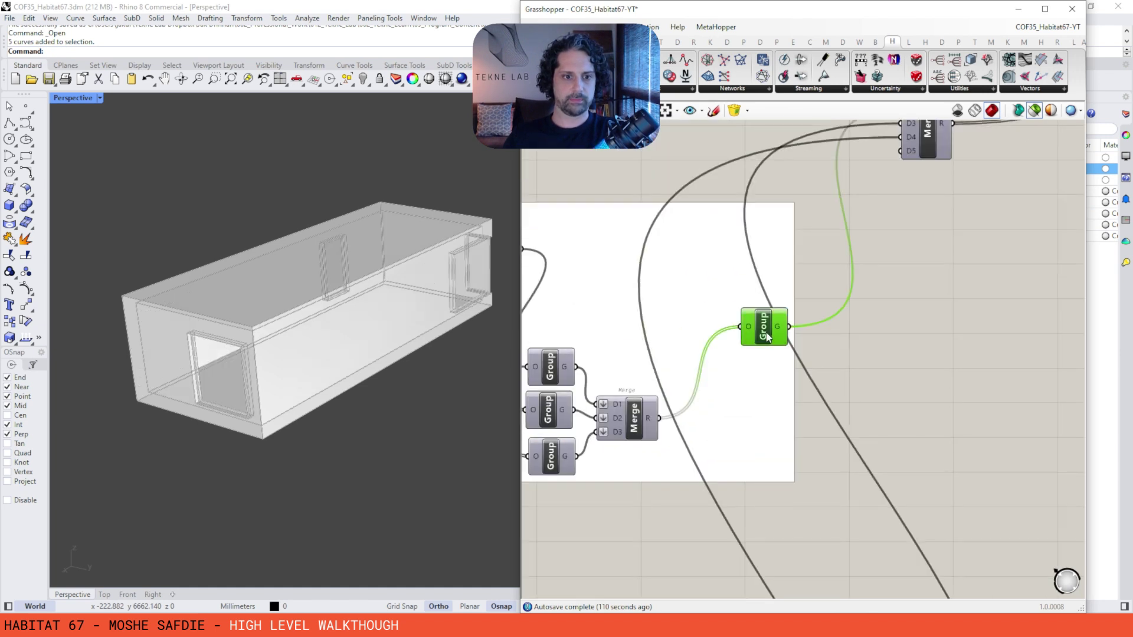
# - Trace the first variant back to its starting List Item component and preview the module's base outline
pyautogui.scroll(-3, 777, 330)
pyautogui.moveTo(767, 298); pyautogui.dragTo(796, 384, button='right')
pyautogui.moveTo(660, 271); pyautogui.dragTo(918, 308, button='right')
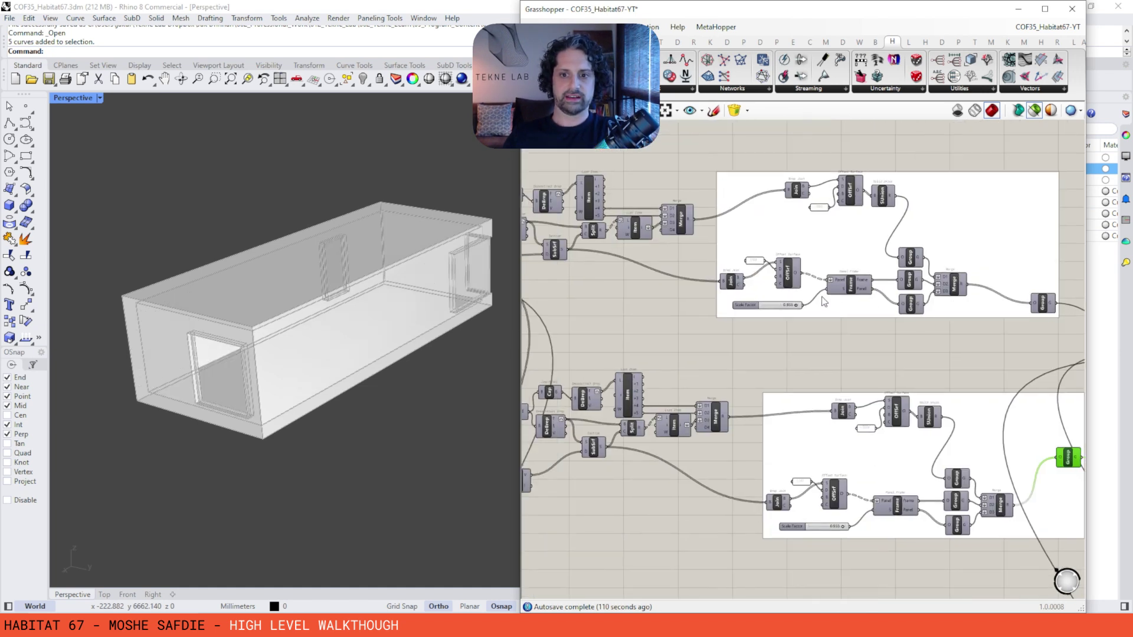
pyautogui.scroll(-2, 756, 254)
pyautogui.moveTo(596, 250); pyautogui.dragTo(916, 274, button='right')
pyautogui.scroll(3, 709, 347)
pyautogui.moveTo(1011, 168); pyautogui.dragTo(815, 259, button='right')
pyautogui.click(642, 216)
pyautogui.moveTo(730, 226); pyautogui.dragTo(664, 248, button='right')
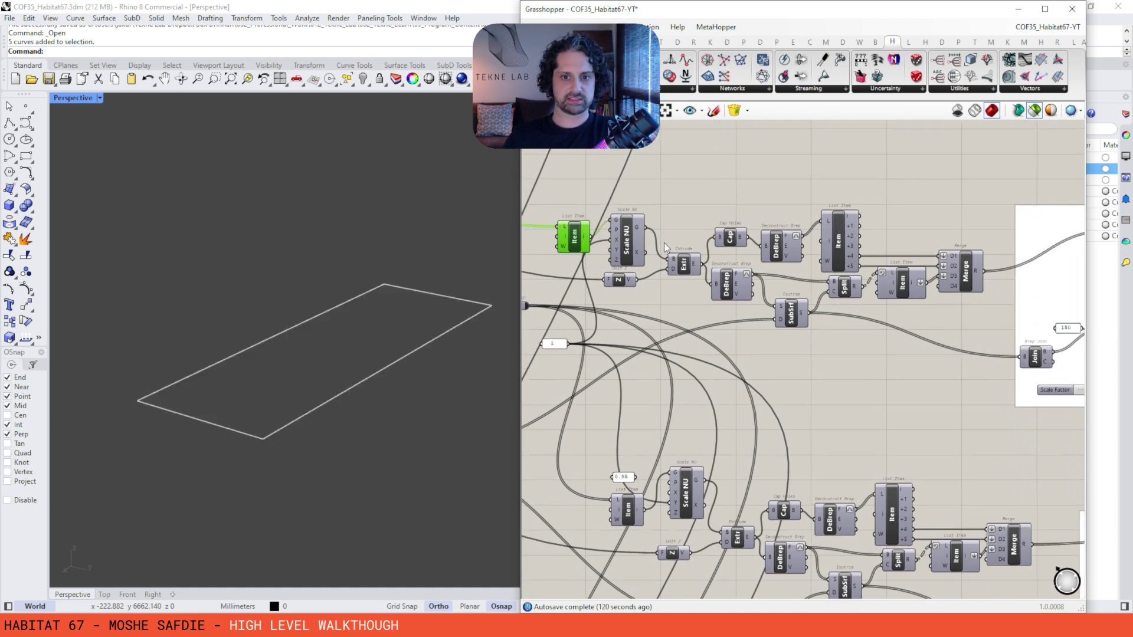
# - Preview the first variant's Merge component that collects the module surfaces, and orbit around the resulting shell
pyautogui.click(975, 276)
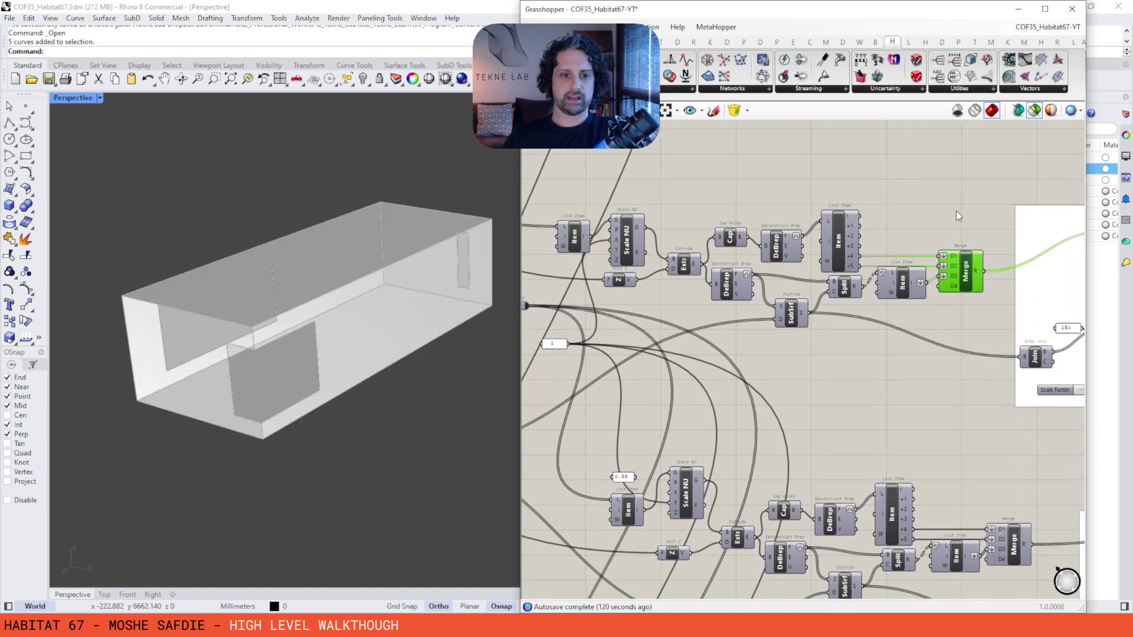
pyautogui.moveTo(953, 209); pyautogui.dragTo(859, 254, button='right')
pyautogui.moveTo(327, 323)
pyautogui.mouseDown(button='right')
pyautogui.moveTo(264, 340)
pyautogui.moveTo(308, 332)
pyautogui.mouseUp(button='right')
pyautogui.moveTo(968, 332); pyautogui.dragTo(717, 304, button='right')
pyautogui.scroll(2, 974, 291)
pyautogui.moveTo(977, 295); pyautogui.dragTo(849, 278, button='right')
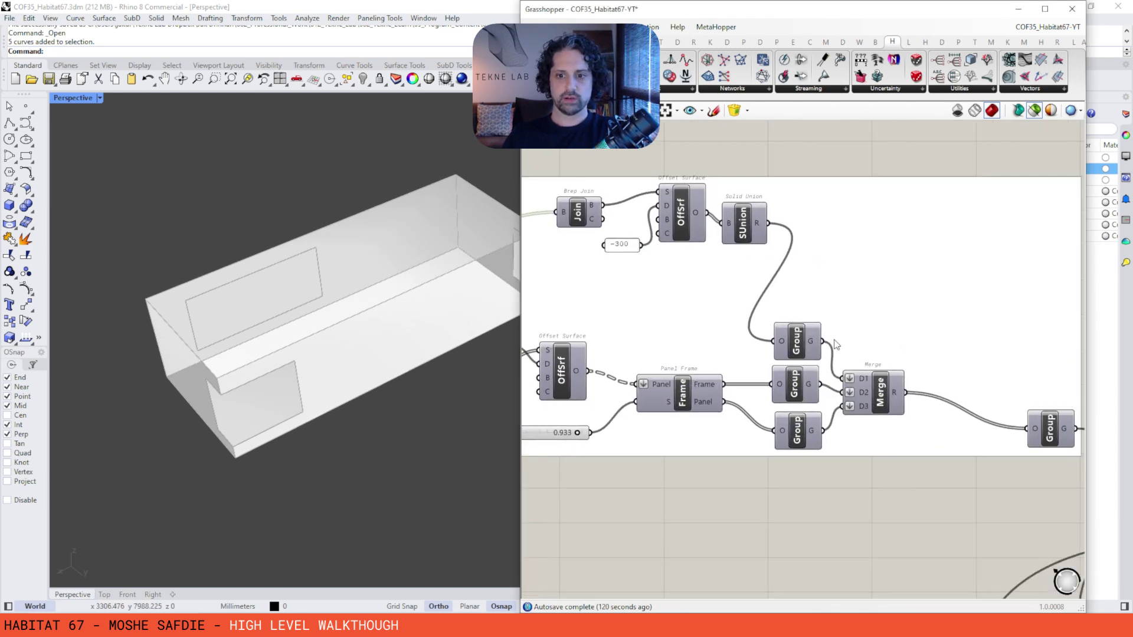
# - Preview the three Group components feeding the first variant's final Merge: walls, window frames and glass panels
pyautogui.click(799, 347)
pyautogui.click(801, 381)
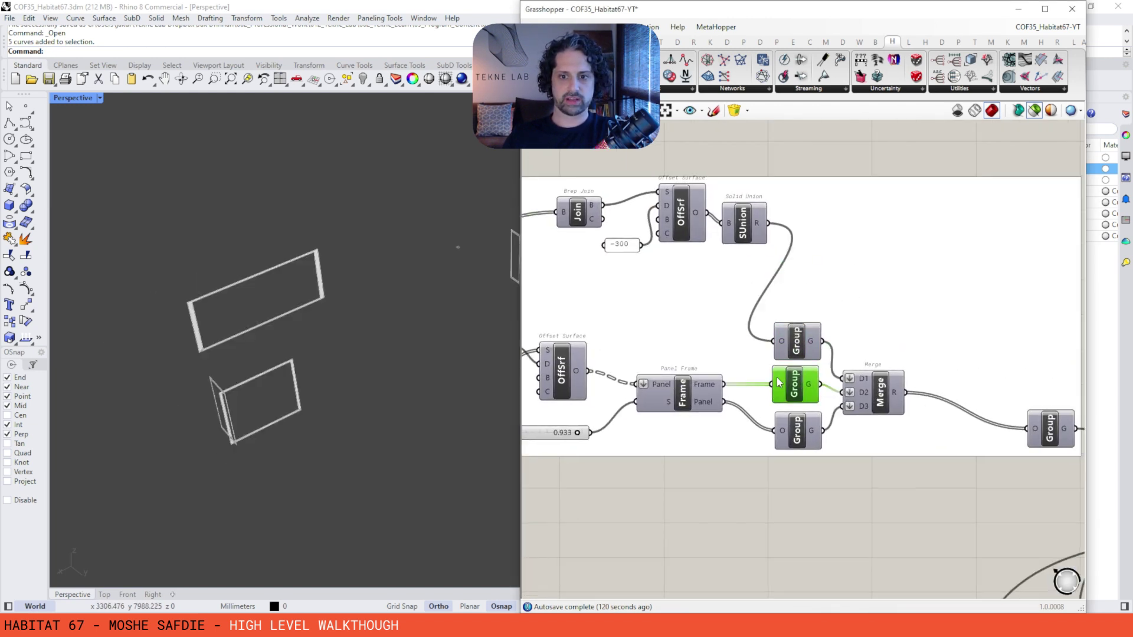
pyautogui.click(798, 436)
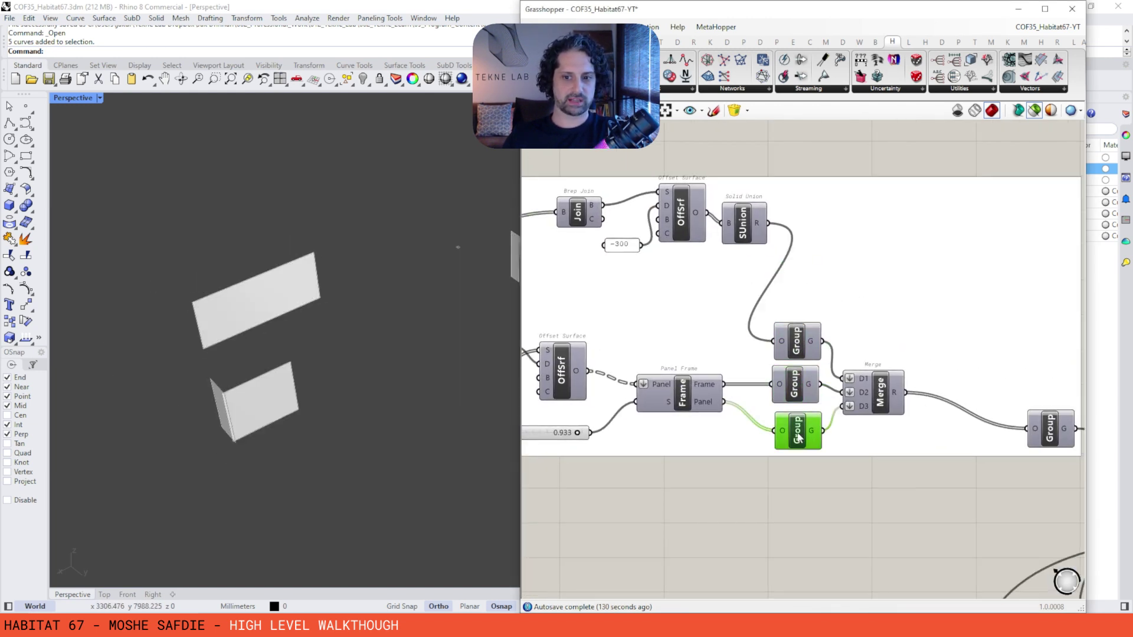
pyautogui.click(795, 392)
pyautogui.click(797, 341)
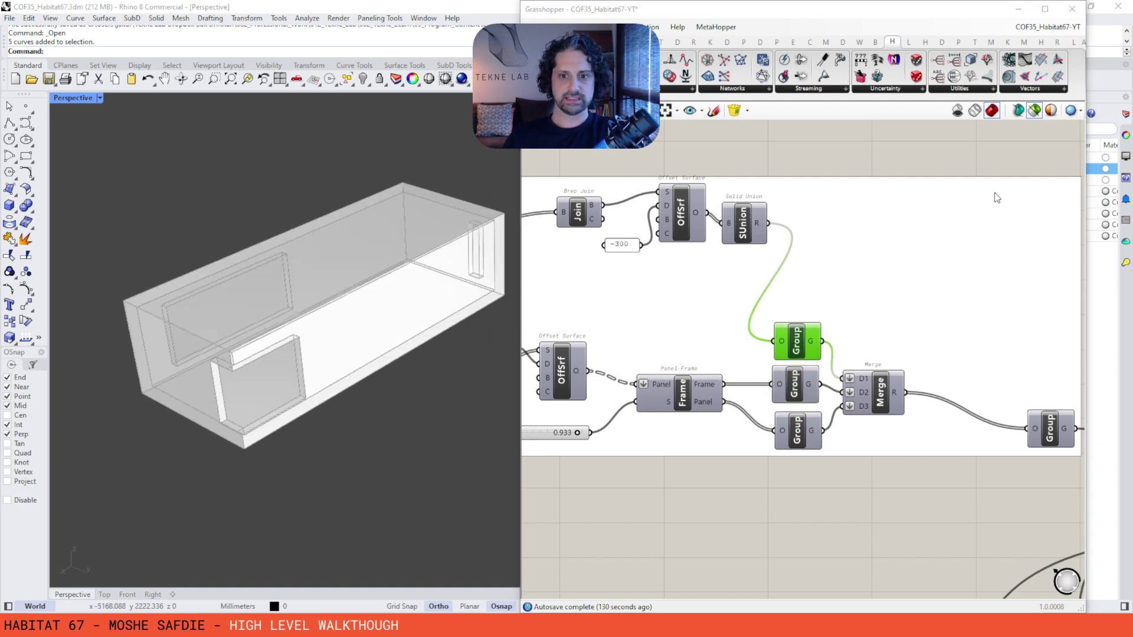
# - Check the first variant's Solid Union component and preview the complete module through its final Group component
pyautogui.click(741, 230)
pyautogui.moveTo(889, 358); pyautogui.dragTo(744, 306, button='right')
pyautogui.click(890, 365)
pyautogui.moveTo(918, 352); pyautogui.dragTo(868, 302, button='right')
pyautogui.scroll(-3, 865, 352)
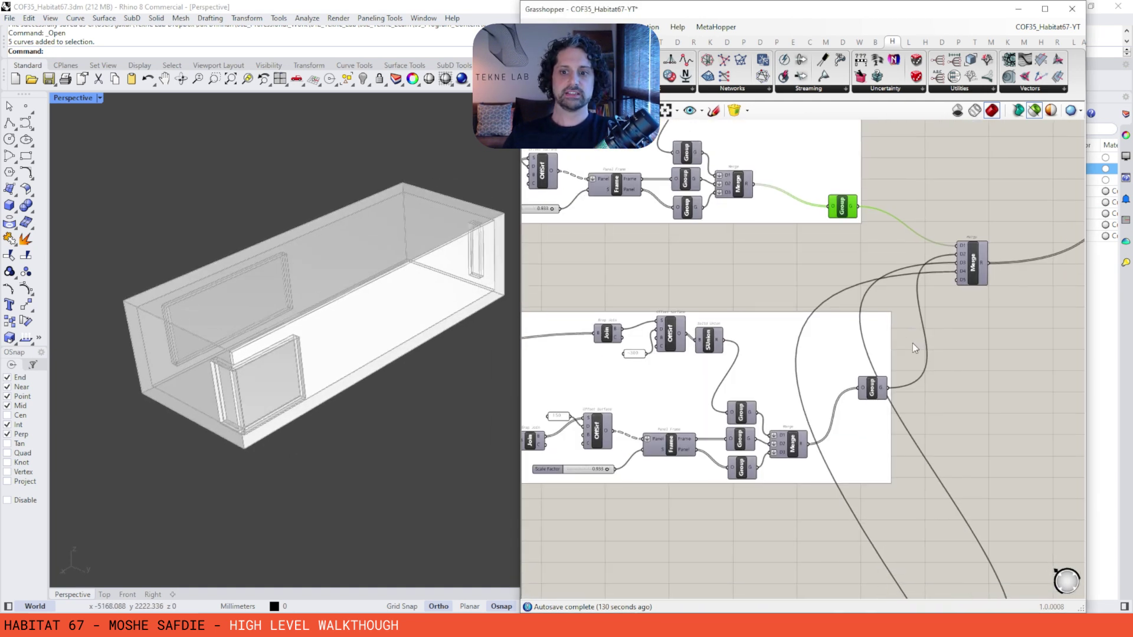
# - Preview the final Group components of the second, third and fourth module variants one after another
pyautogui.click(876, 399)
pyautogui.moveTo(889, 486); pyautogui.dragTo(870, 279, button='right')
pyautogui.scroll(-2, 870, 280)
pyautogui.click(880, 434)
pyautogui.moveTo(887, 469); pyautogui.dragTo(891, 308, button='right')
pyautogui.click(879, 481)
pyautogui.scroll(-5, 884, 480)
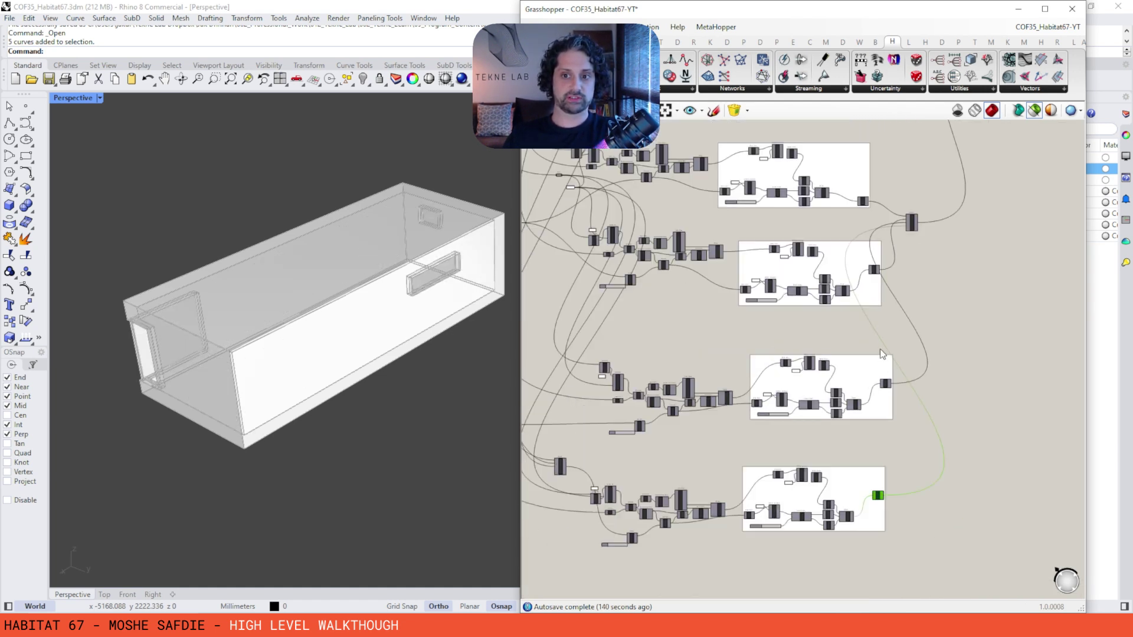
# - Move the Merge component that combines the four variants away from their groups and examine its combined preview
pyautogui.click(912, 238)
pyautogui.moveTo(913, 238); pyautogui.dragTo(954, 322)
pyautogui.scroll(-5, 319, 316)
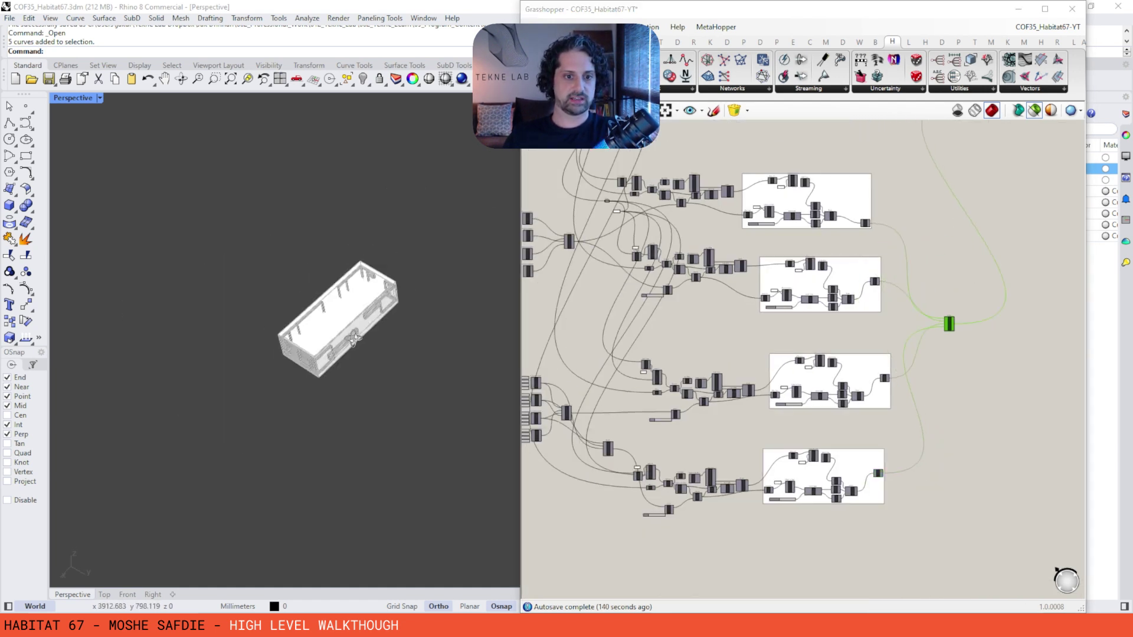
pyautogui.scroll(6, 366, 332)
pyautogui.moveTo(363, 319); pyautogui.dragTo(363, 260, button='right')
# - Preview the 2Pt Twisted Box component after the culling stage to show the target boxes for all remaining modules
pyautogui.moveTo(884, 199); pyautogui.dragTo(876, 435, button='right')
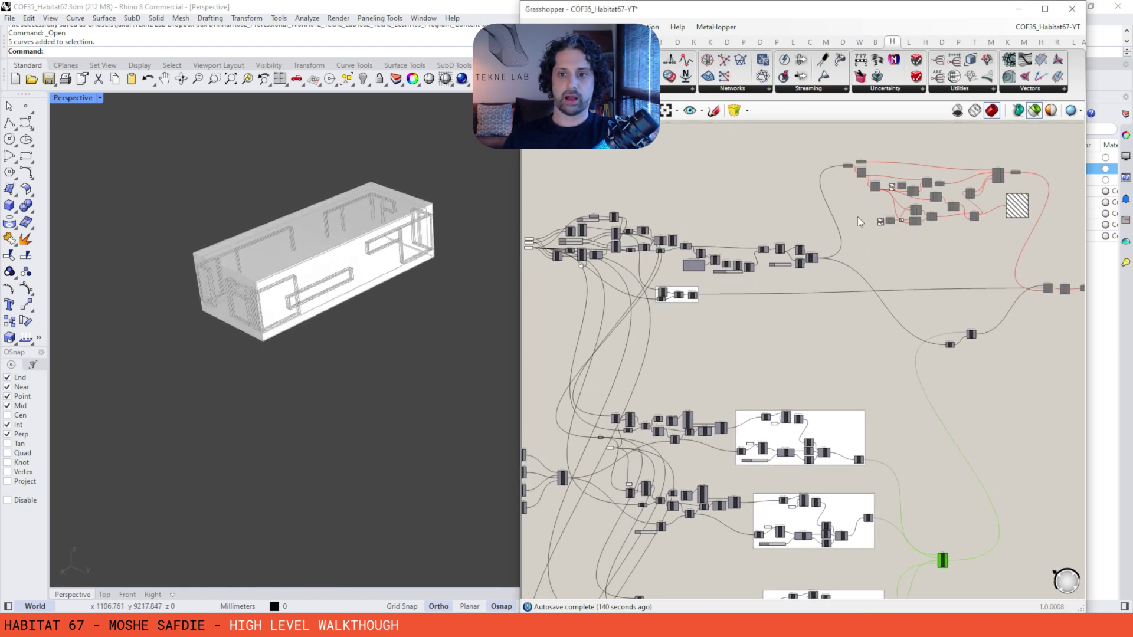
pyautogui.moveTo(857, 215); pyautogui.dragTo(734, 288, button='right')
pyautogui.scroll(1, 682, 345)
pyautogui.scroll(3, 682, 346)
pyautogui.click(695, 308)
pyautogui.scroll(-5, 334, 304)
pyautogui.scroll(10, 334, 304)
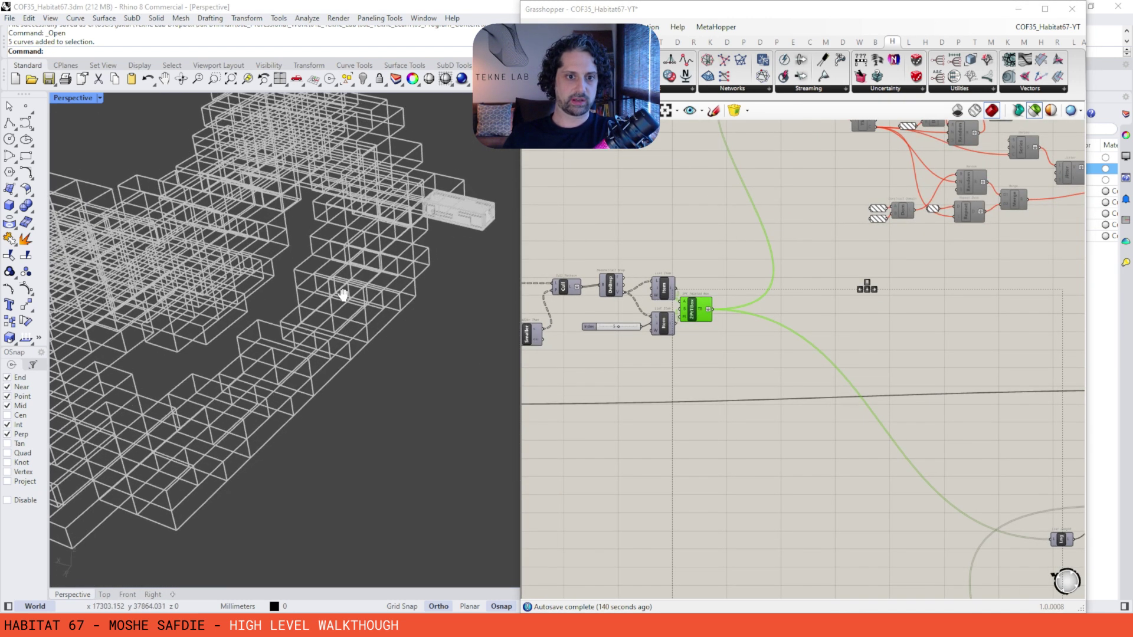
# - Compare the detailed source module with the twisted boxes, and inspect the Deconstruct Brep and List Item components that feed them
pyautogui.moveTo(281, 323); pyautogui.dragTo(387, 385, button='right')
pyautogui.scroll(4, 397, 430)
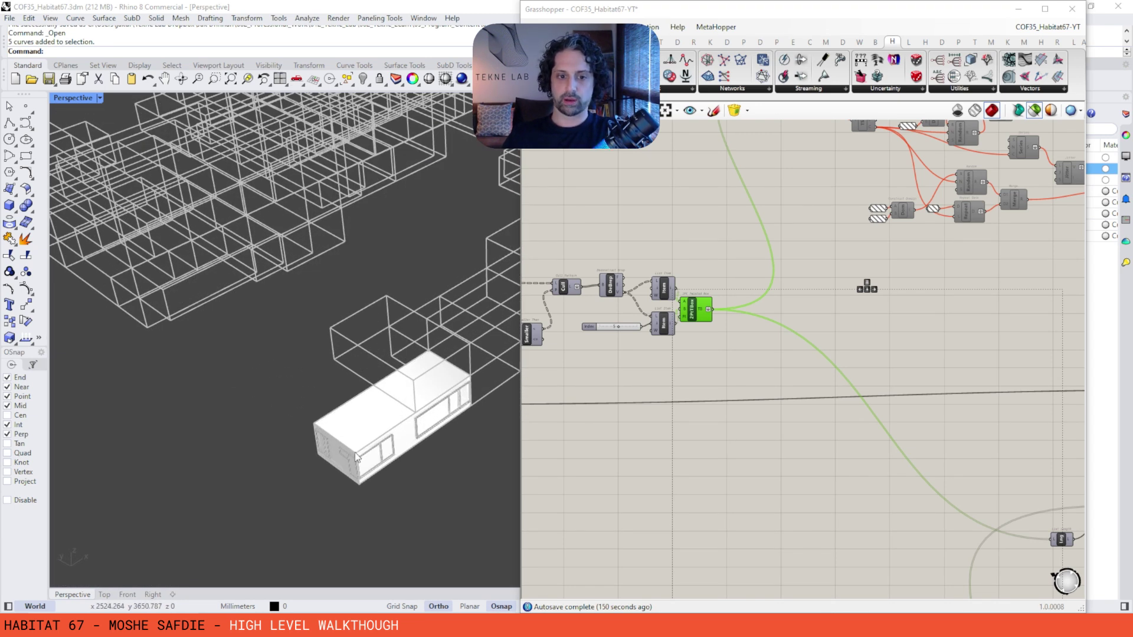
pyautogui.scroll(-8, 357, 456)
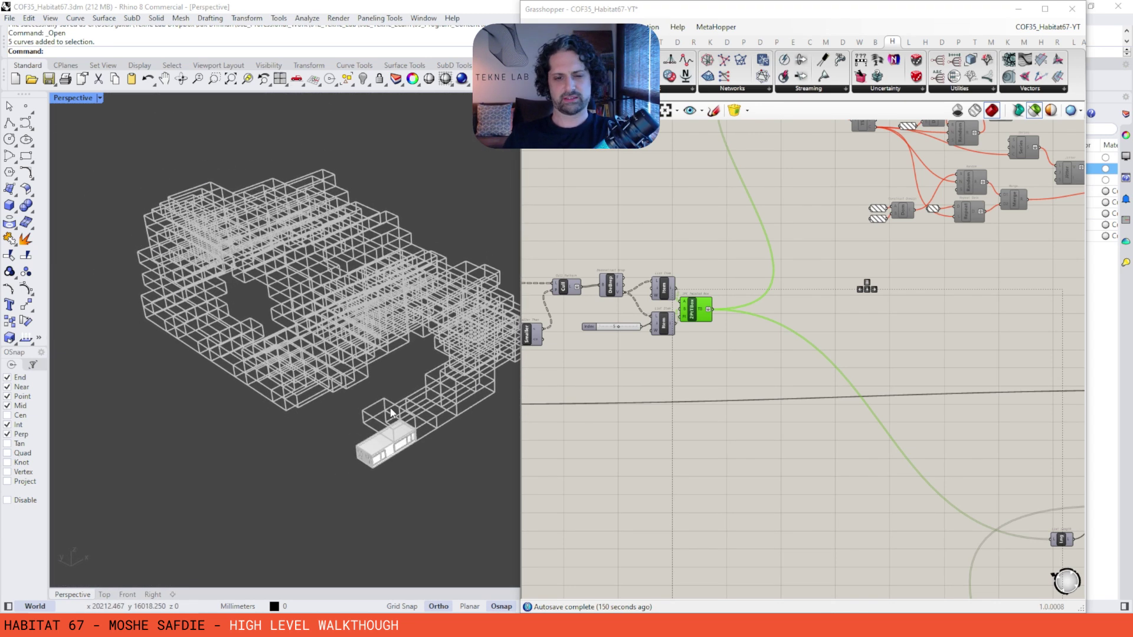
pyautogui.scroll(4, 392, 414)
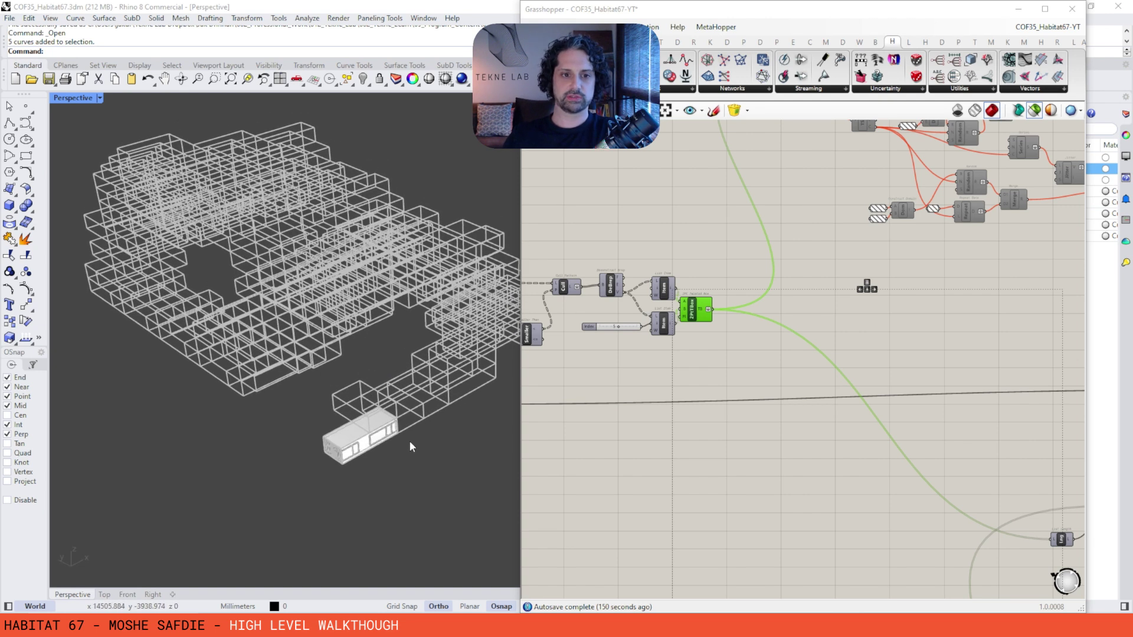
pyautogui.scroll(3, 330, 322)
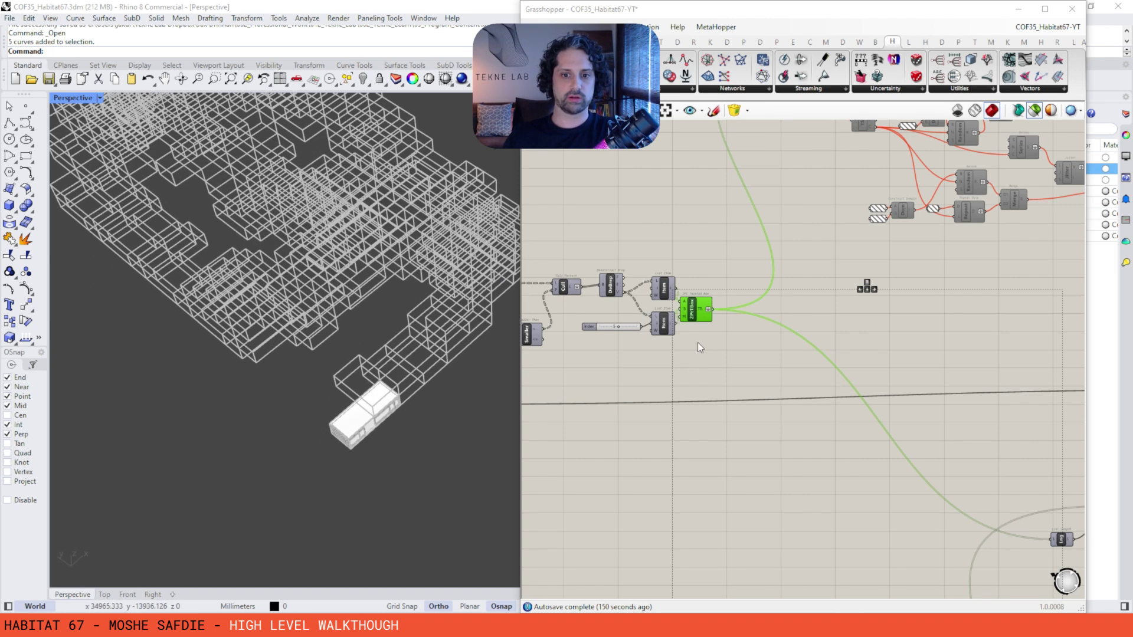
pyautogui.scroll(2, 414, 336)
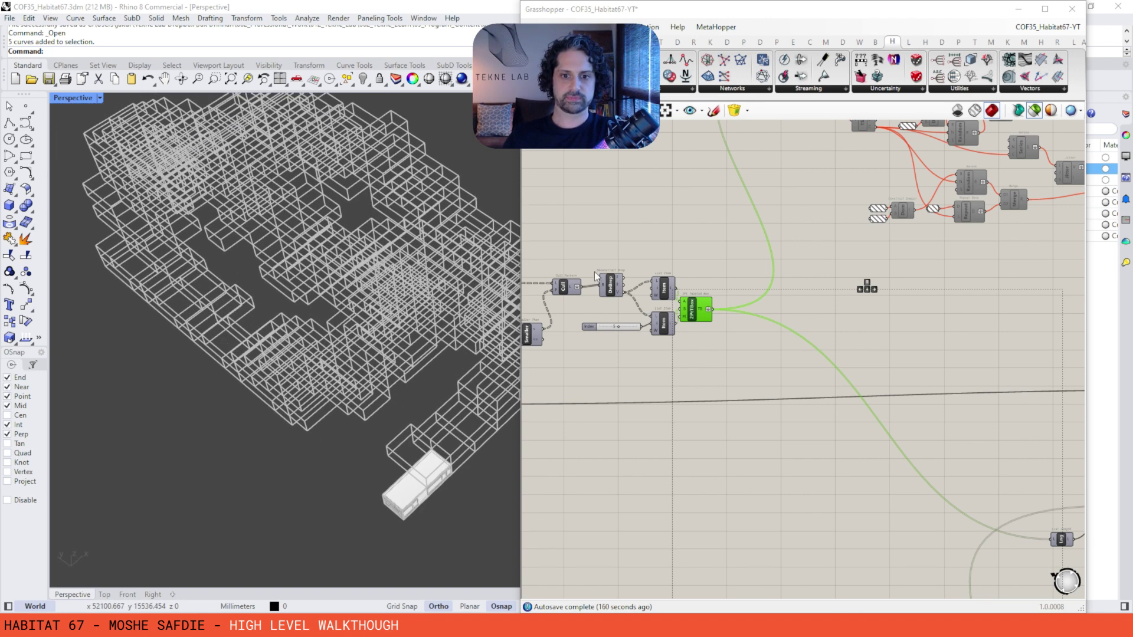
pyautogui.scroll(5, 809, 250)
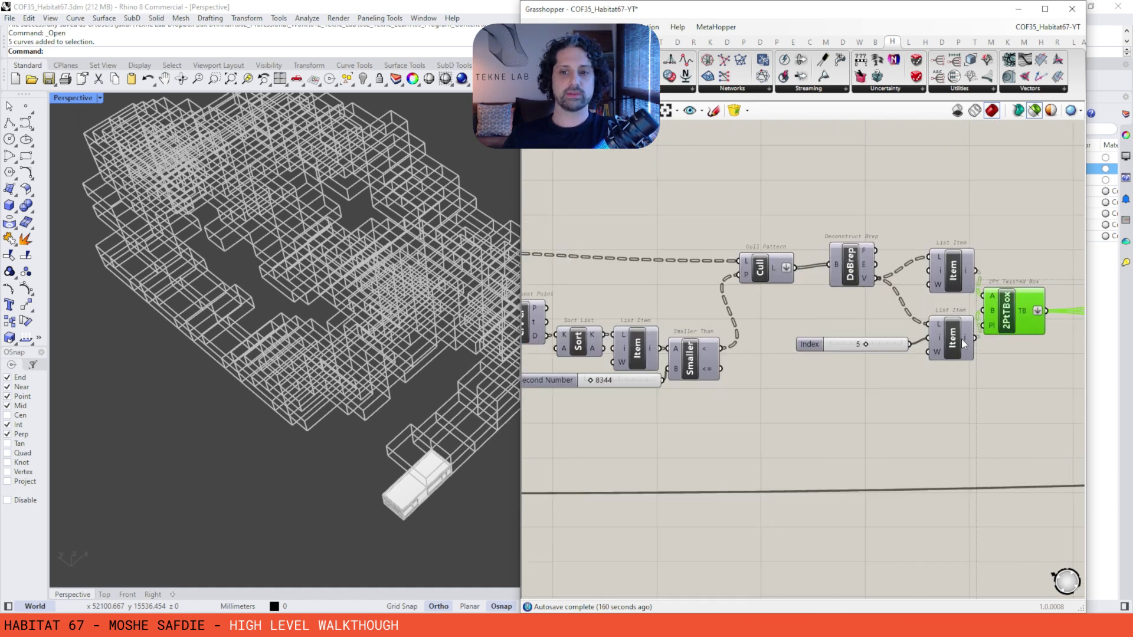
# - Preview the Cull Pattern bricks, and compare them with the boxes of the 2Pt Twisted Box component
pyautogui.scroll(-3, 965, 345)
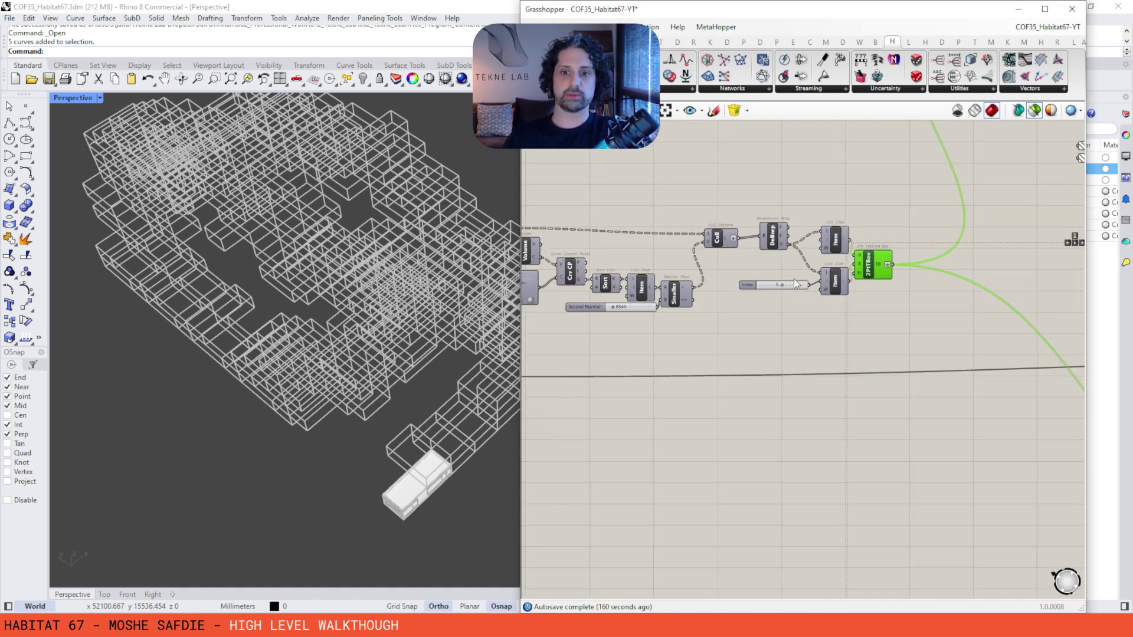
pyautogui.scroll(1, 740, 269)
pyautogui.click(719, 236)
pyautogui.scroll(2, 392, 277)
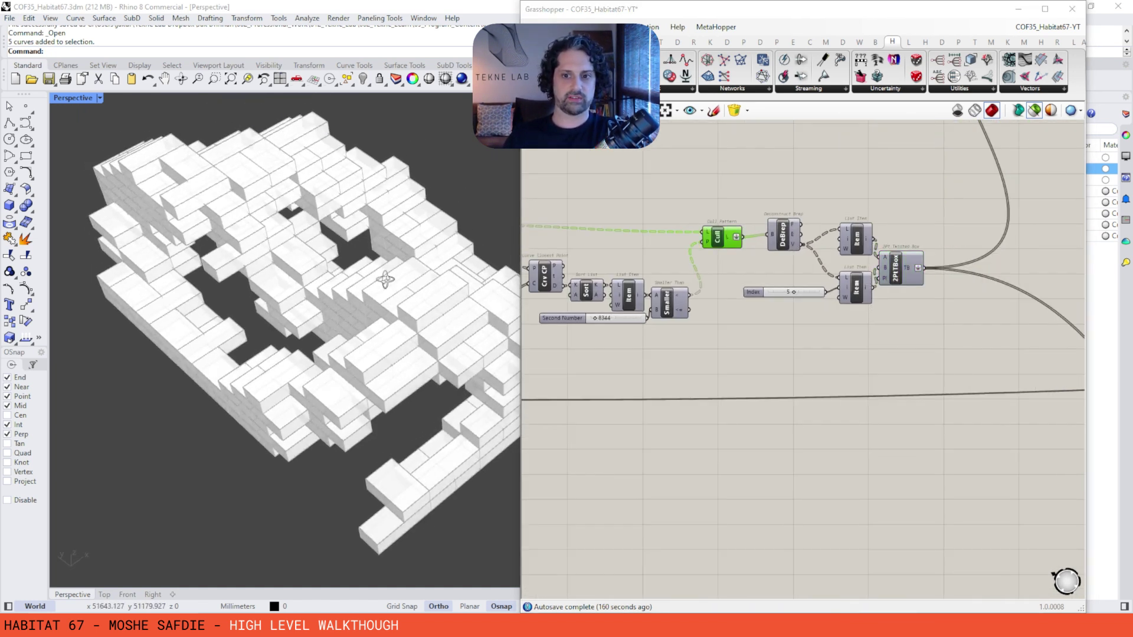
pyautogui.scroll(3, 888, 233)
pyautogui.click(860, 295)
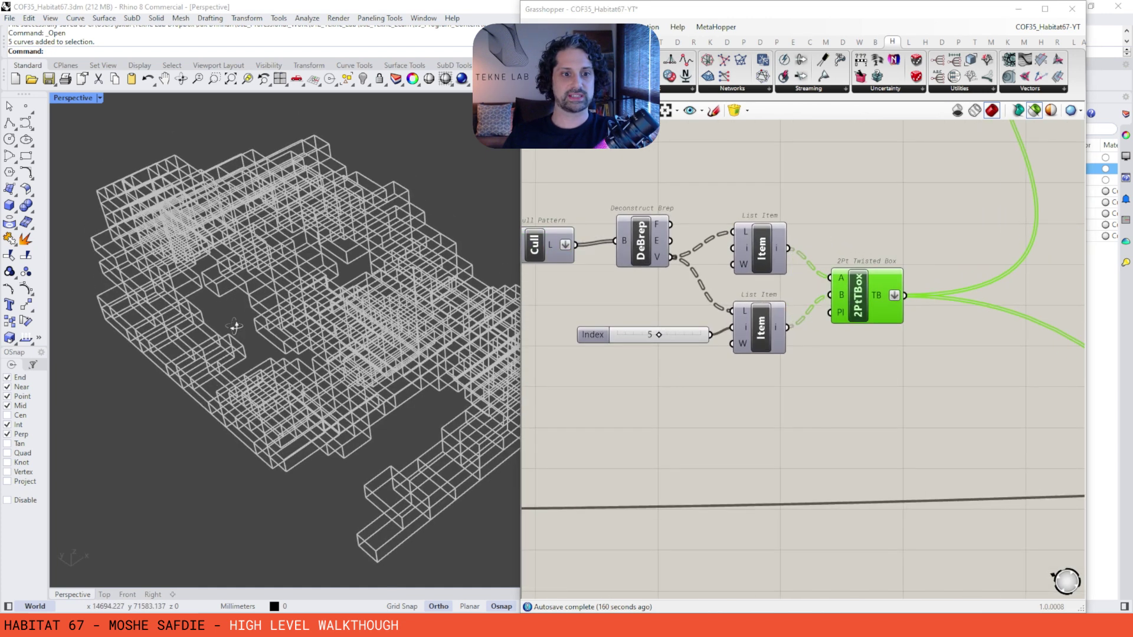
pyautogui.moveTo(233, 319); pyautogui.dragTo(273, 298, button='right')
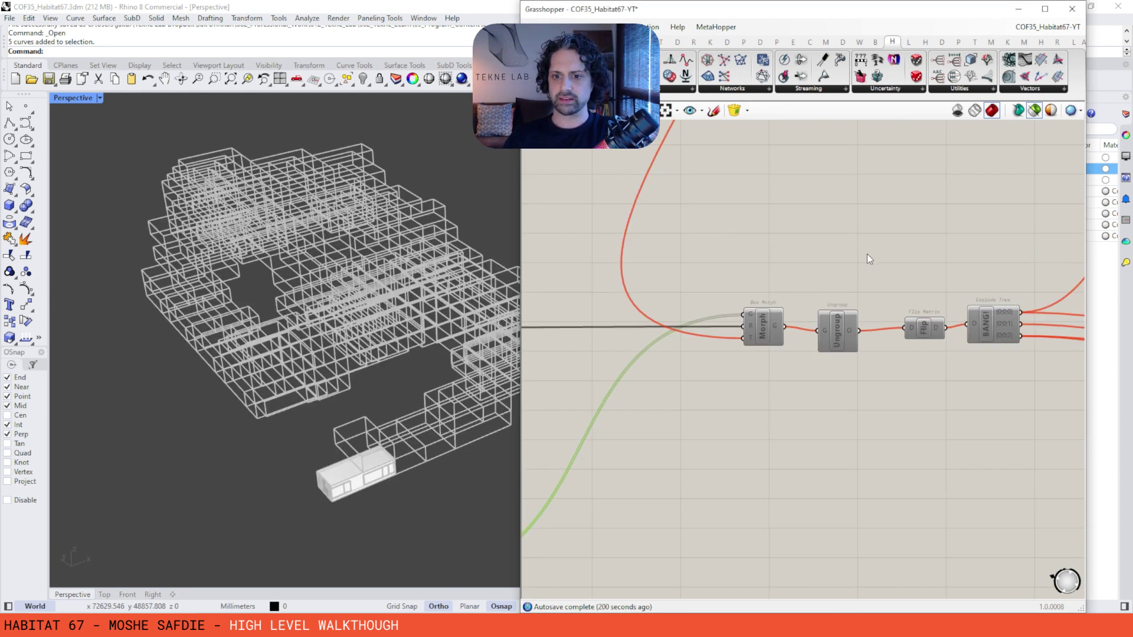
# - Enable the Box Morph and Ungroup components, and enable the disabled box-scaling chain that supplies their target boxes
pyautogui.moveTo(875, 223); pyautogui.dragTo(765, 369)
pyautogui.rightClick(792, 225)
pyautogui.click(826, 253)
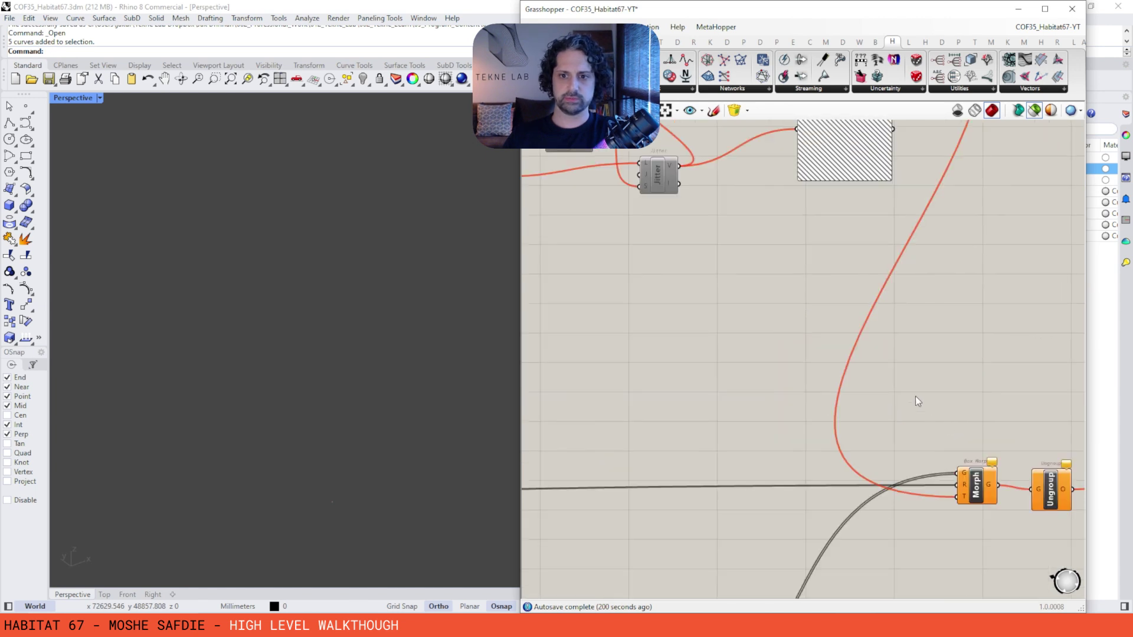
pyautogui.scroll(-3, 903, 413)
pyautogui.moveTo(929, 219); pyautogui.dragTo(624, 437)
pyautogui.rightClick(716, 225)
pyautogui.click(739, 252)
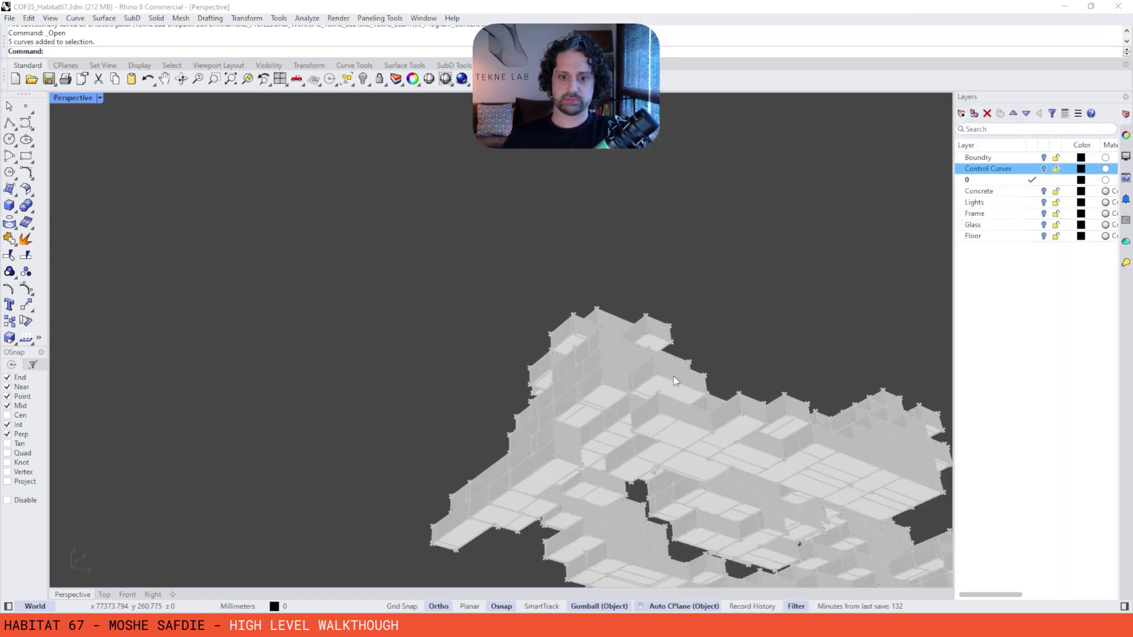
# - Inspect the box massing in Rhino, reopen the Grasshopper editor and restore the Habitat 67 Rhino window to full size
pyautogui.moveTo(674, 376); pyautogui.dragTo(610, 335, button='right')
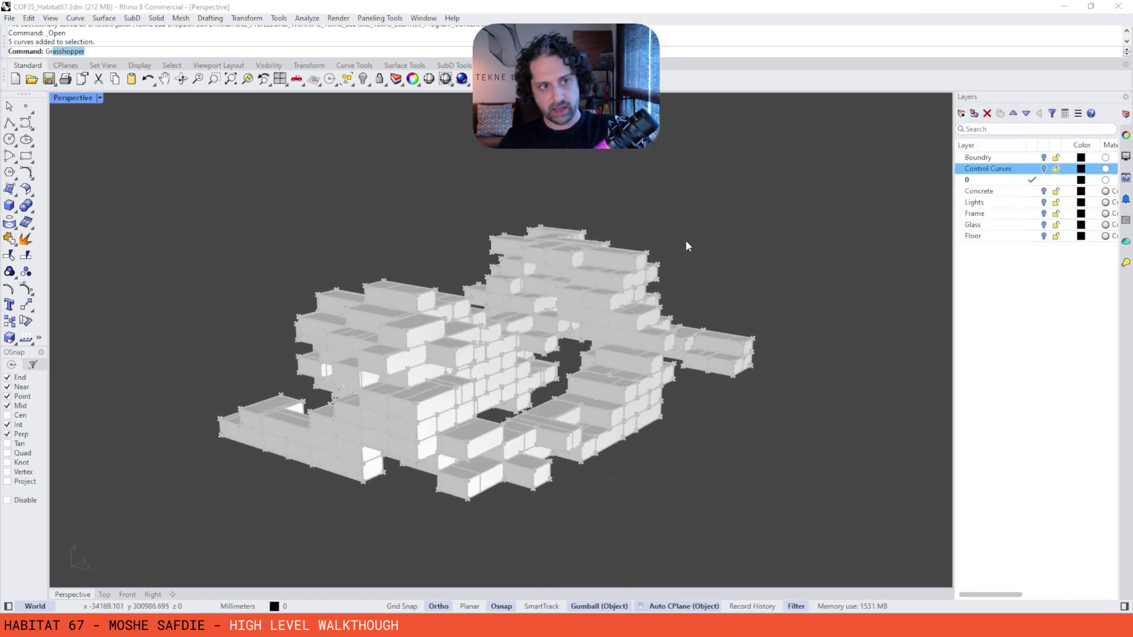
pyautogui.press('Return')
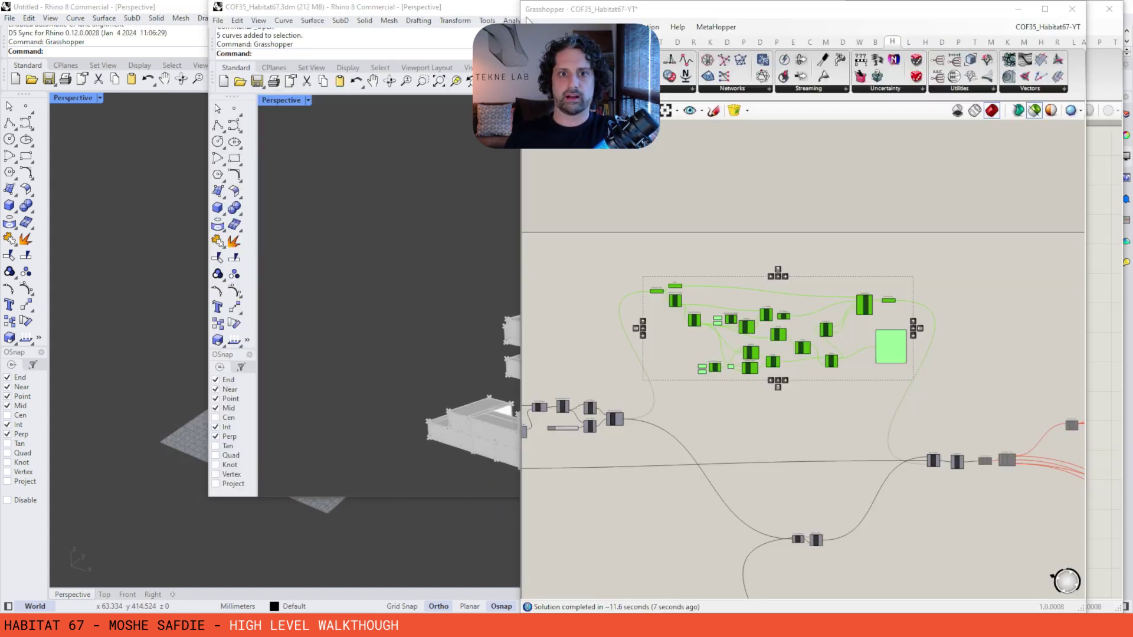
pyautogui.moveTo(527, 18); pyautogui.dragTo(448, 3)
# - Inspect the Repeat Data component that repeats the module variants, and preview the Box Morph component it feeds
pyautogui.moveTo(836, 291); pyautogui.dragTo(731, 207, button='right')
pyautogui.scroll(3, 850, 374)
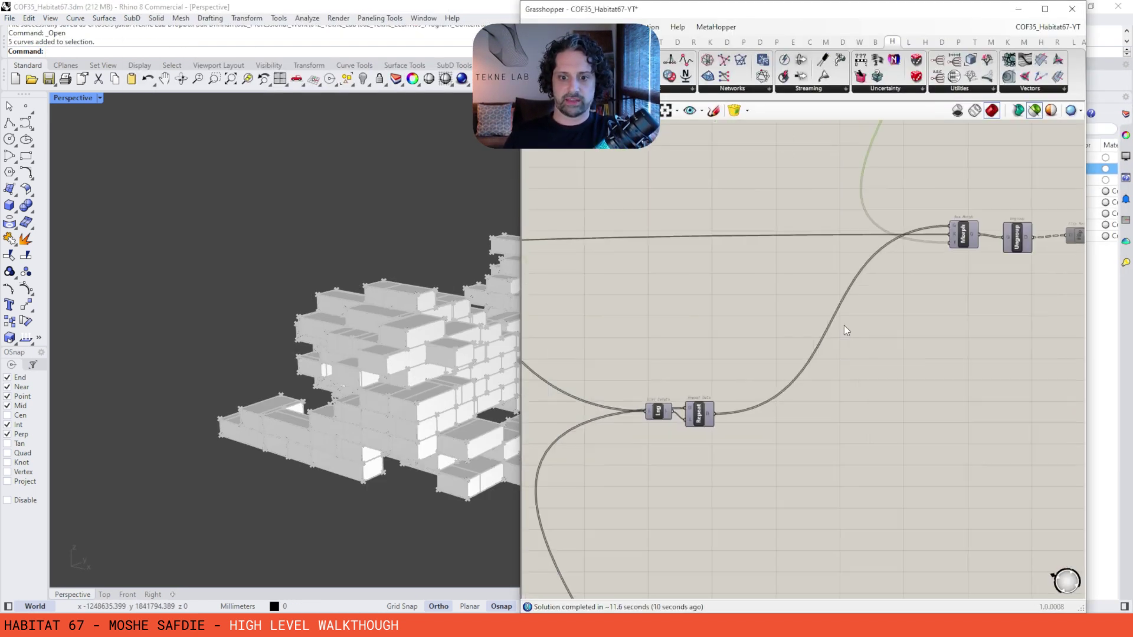
pyautogui.click(697, 415)
pyautogui.scroll(5, 250, 443)
pyautogui.moveTo(865, 288); pyautogui.dragTo(782, 336, button='right')
pyautogui.scroll(3, 835, 305)
pyautogui.click(835, 306)
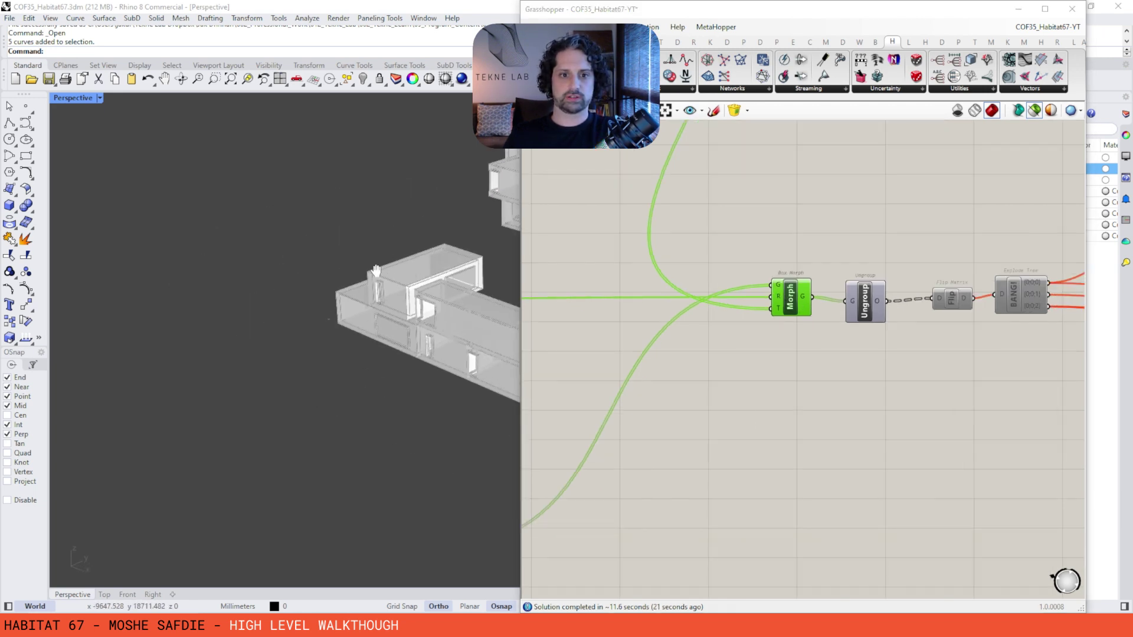
# - Examine the morphed window modules across the building, both close up and as a whole
pyautogui.scroll(-2, 248, 290)
pyautogui.keyDown('shift'); pyautogui.moveTo(376, 270); pyautogui.dragTo(363, 302, button='right'); pyautogui.keyUp('shift')
pyautogui.scroll(4, 328, 215)
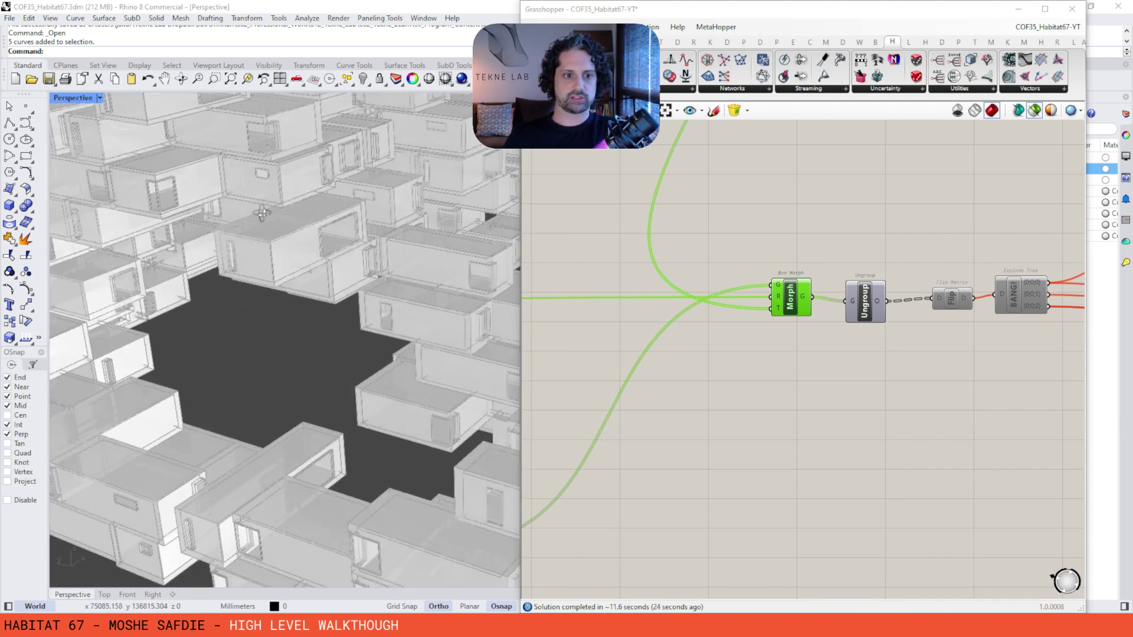
pyautogui.scroll(-4, 266, 254)
pyautogui.keyDown('shift'); pyautogui.moveTo(153, 229); pyautogui.dragTo(196, 247, button='right'); pyautogui.keyUp('shift')
pyautogui.scroll(3, 196, 247)
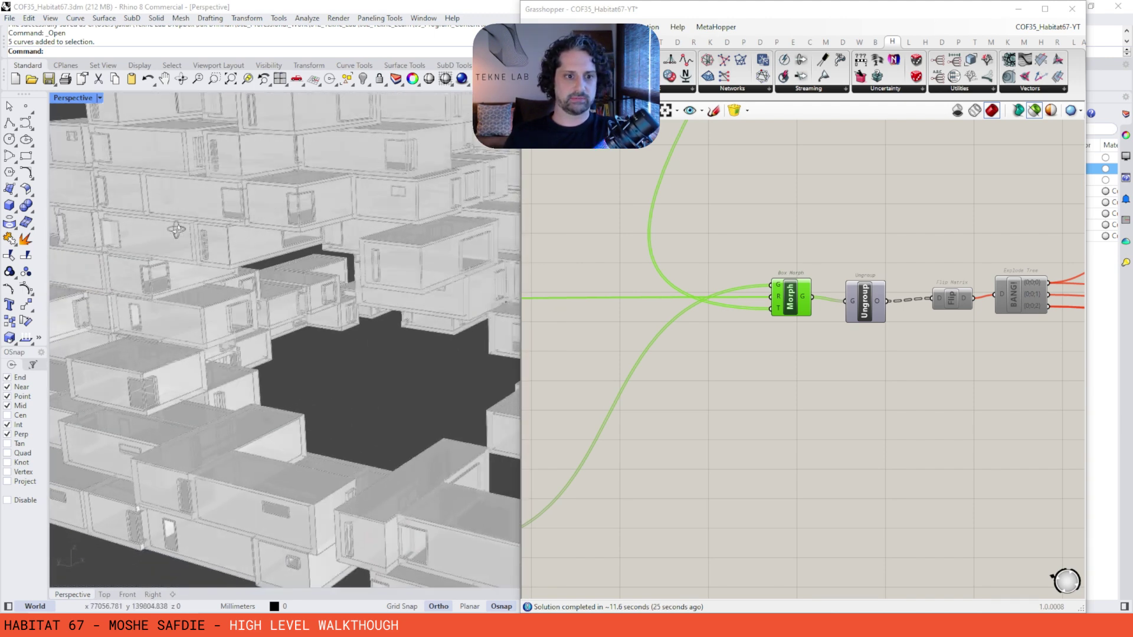
pyautogui.scroll(-5, 256, 222)
pyautogui.scroll(5, 259, 253)
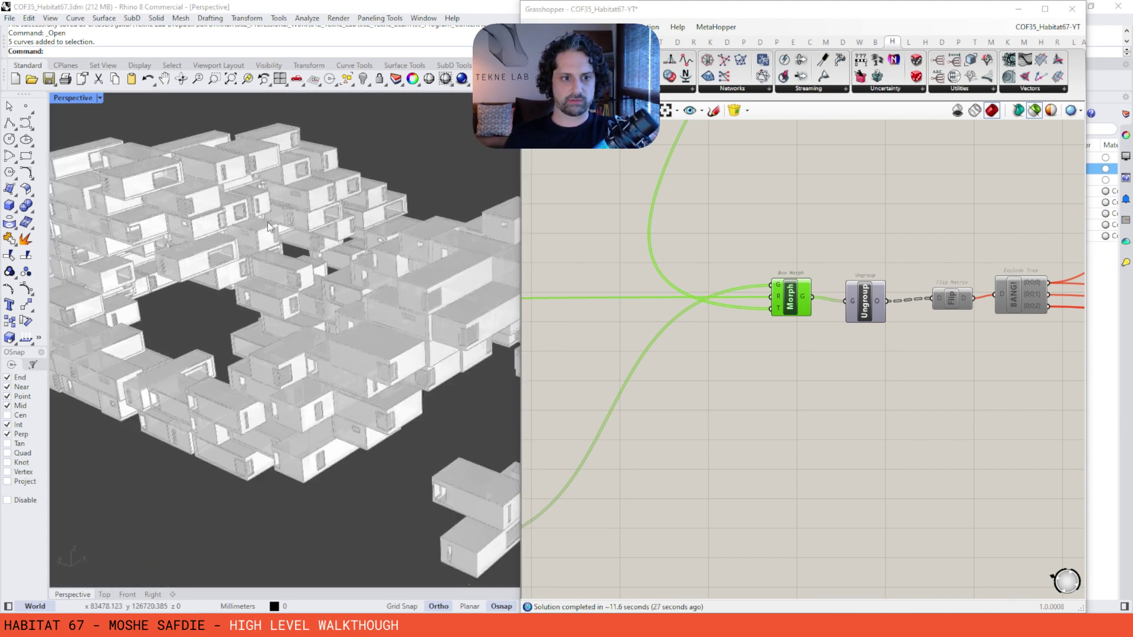
# - Enable the Flip Matrix and Explode Tree components that follow the Ungroup component
pyautogui.scroll(-3, 790, 264)
pyautogui.moveTo(773, 192); pyautogui.dragTo(801, 375, button='right')
pyautogui.moveTo(944, 463); pyautogui.dragTo(827, 419, button='right')
pyautogui.scroll(4, 832, 413)
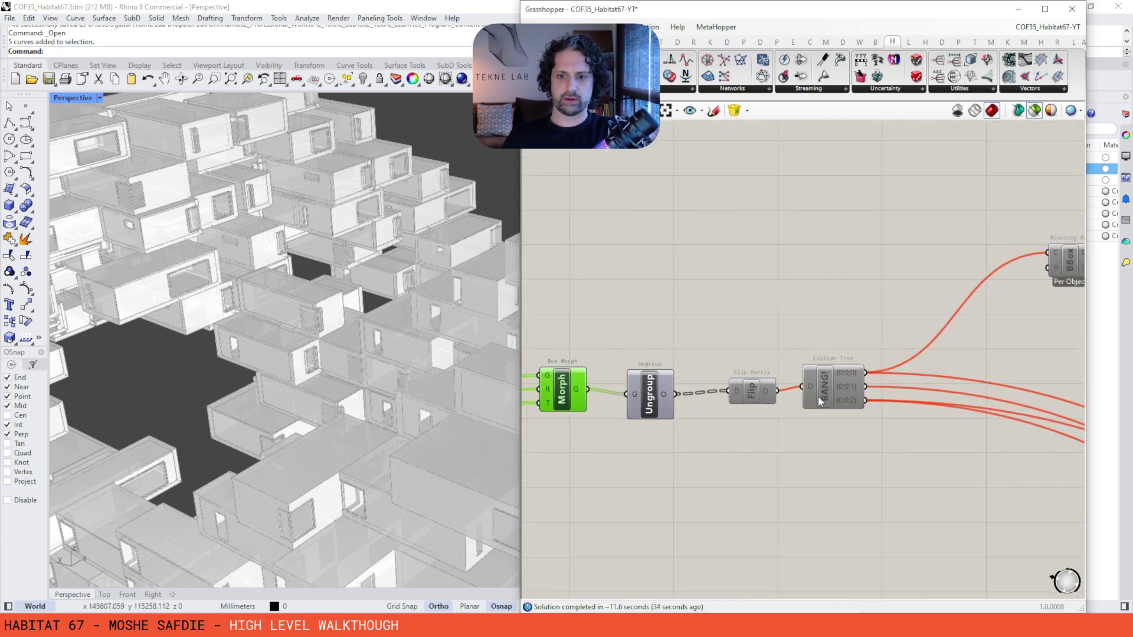
pyautogui.scroll(-3, 698, 359)
pyautogui.moveTo(805, 409); pyautogui.dragTo(673, 322)
pyautogui.middleClick(721, 261)
pyautogui.click(758, 296)
pyautogui.click(774, 434)
# - Enable the display components fed by the Explode Tree branches together with the small component set below them
pyautogui.moveTo(775, 438); pyautogui.dragTo(734, 375, button='right')
pyautogui.scroll(-3, 757, 332)
pyautogui.moveTo(903, 404); pyautogui.dragTo(742, 325, button='right')
pyautogui.moveTo(918, 347); pyautogui.dragTo(775, 557)
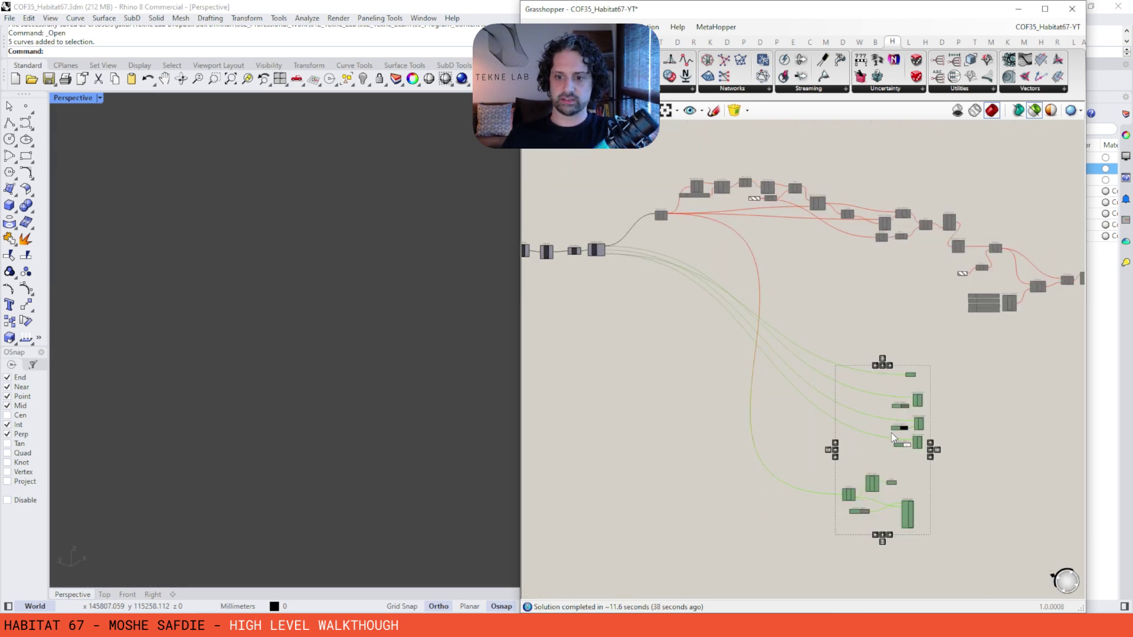
pyautogui.rightClick(960, 390)
pyautogui.click(982, 411)
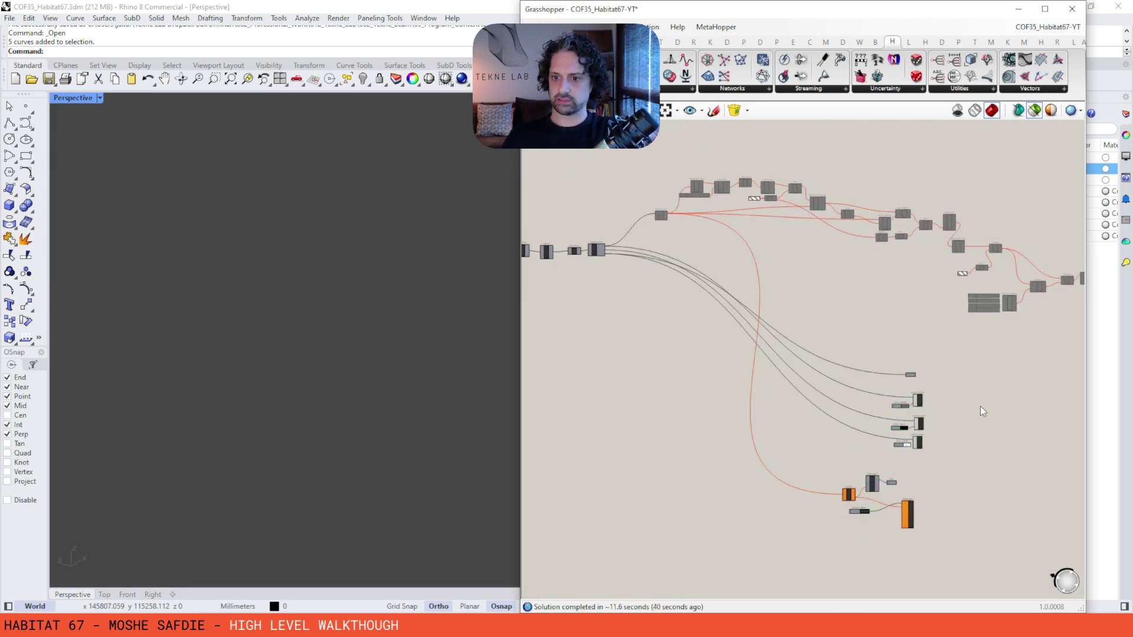
# - Show previews for all components instead of only selected ones, and turn off the preview of the upstream definition
pyautogui.click(1034, 111)
pyautogui.scroll(-3, 852, 340)
pyautogui.moveTo(861, 203); pyautogui.dragTo(623, 508)
pyautogui.rightClick(841, 182)
pyautogui.click(867, 202)
# - Examine the shaded Habitat 67 model with its window openings, from the overall massing to individual modules
pyautogui.moveTo(331, 425); pyautogui.dragTo(307, 379, button='right')
pyautogui.scroll(-4, 282, 333)
pyautogui.scroll(-5, 285, 332)
pyautogui.scroll(6, 342, 289)
pyautogui.moveTo(349, 277); pyautogui.dragTo(254, 307, button='right')
pyautogui.scroll(7, 218, 251)
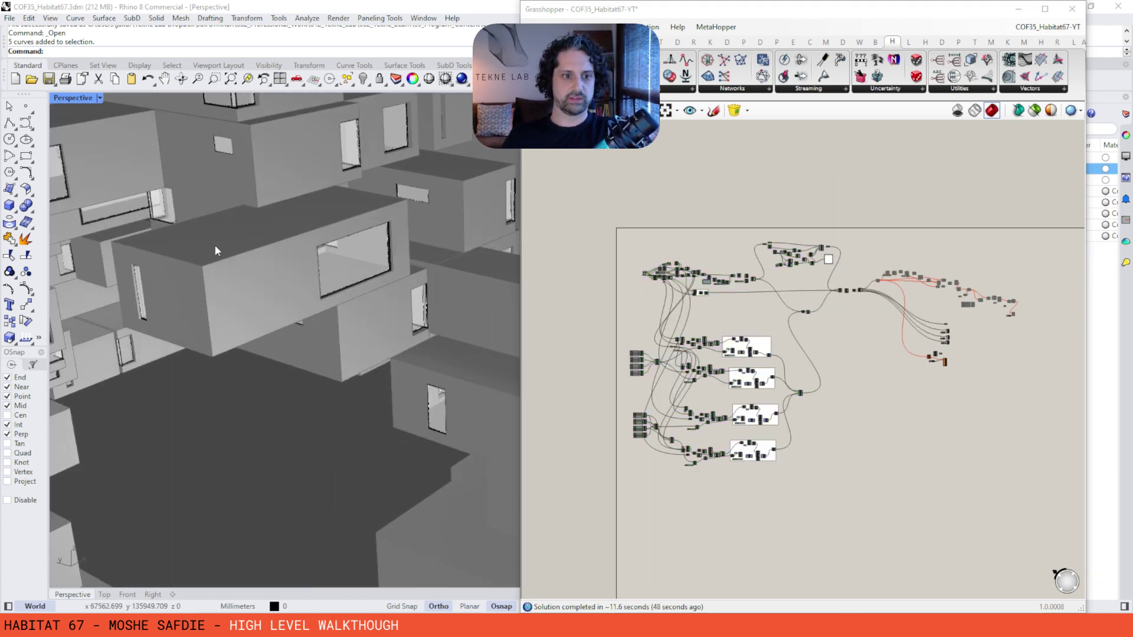
pyautogui.scroll(-5, 239, 258)
pyautogui.scroll(-5, 239, 263)
pyautogui.moveTo(239, 263); pyautogui.dragTo(346, 284, button='right')
pyautogui.scroll(10, 776, 251)
# - Limit the preview to selected components, and show the input Twisted Box parameter of the box-scaling chain
pyautogui.moveTo(842, 245); pyautogui.dragTo(788, 275, button='right')
pyautogui.scroll(-2, 843, 240)
pyautogui.moveTo(862, 239); pyautogui.dragTo(867, 246, button='right')
pyautogui.click(1034, 111)
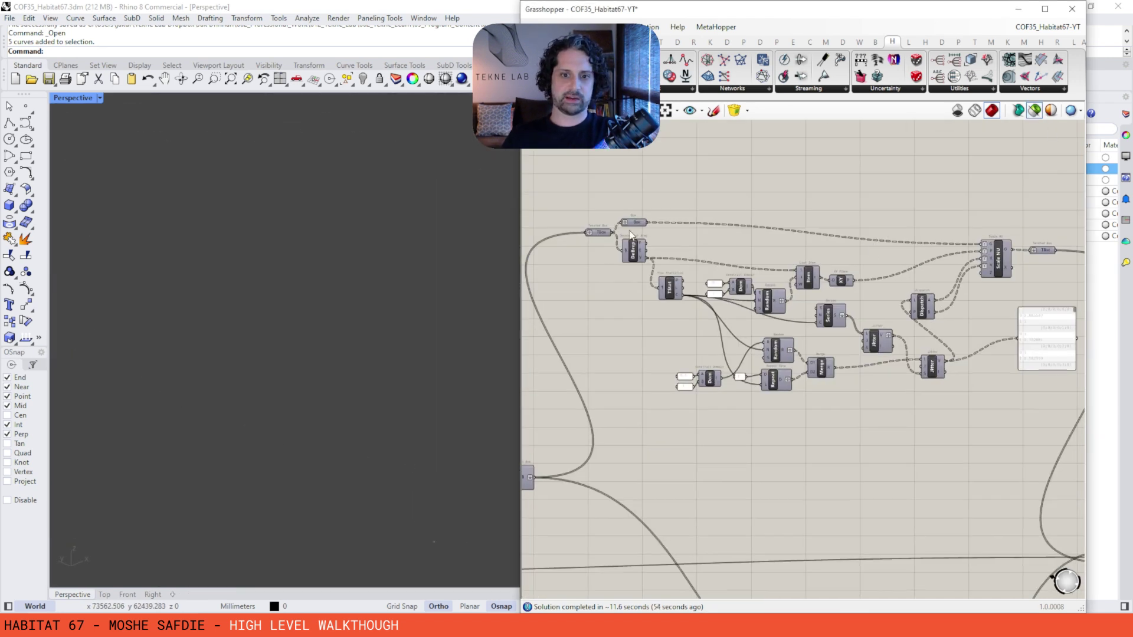
pyautogui.click(600, 233)
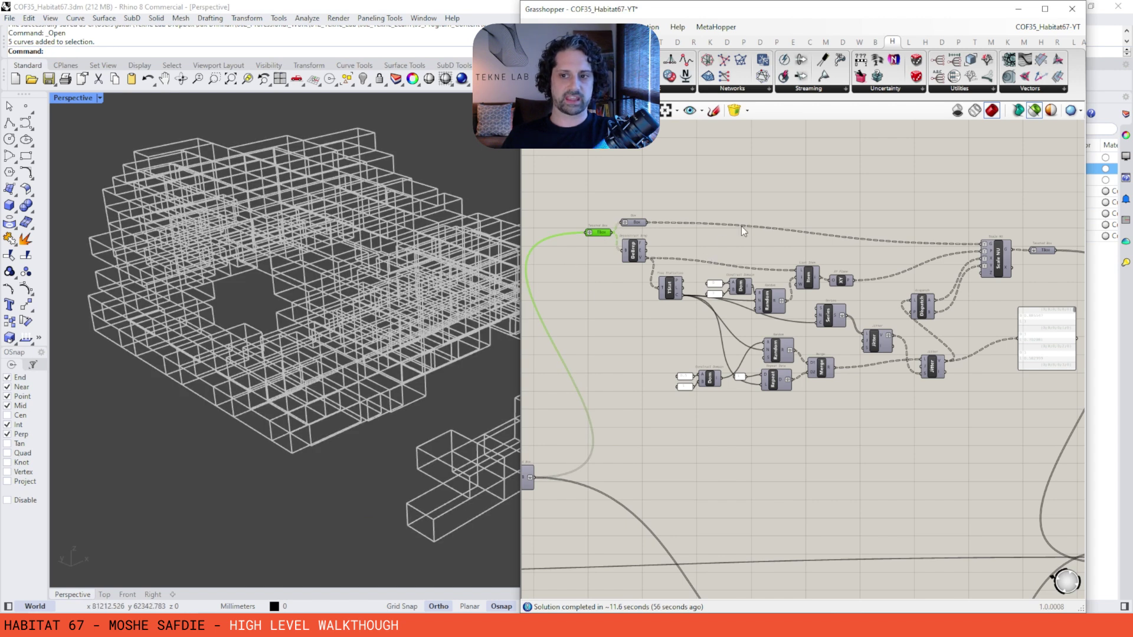
pyautogui.moveTo(177, 248); pyautogui.dragTo(154, 358, button='right')
# - Preview the Scale NU component, and examine the non-uniformly scaled boxes it outputs
pyautogui.moveTo(802, 250); pyautogui.dragTo(718, 280, button='right')
pyautogui.scroll(2, 914, 292)
pyautogui.click(915, 296)
pyautogui.scroll(-5, 395, 302)
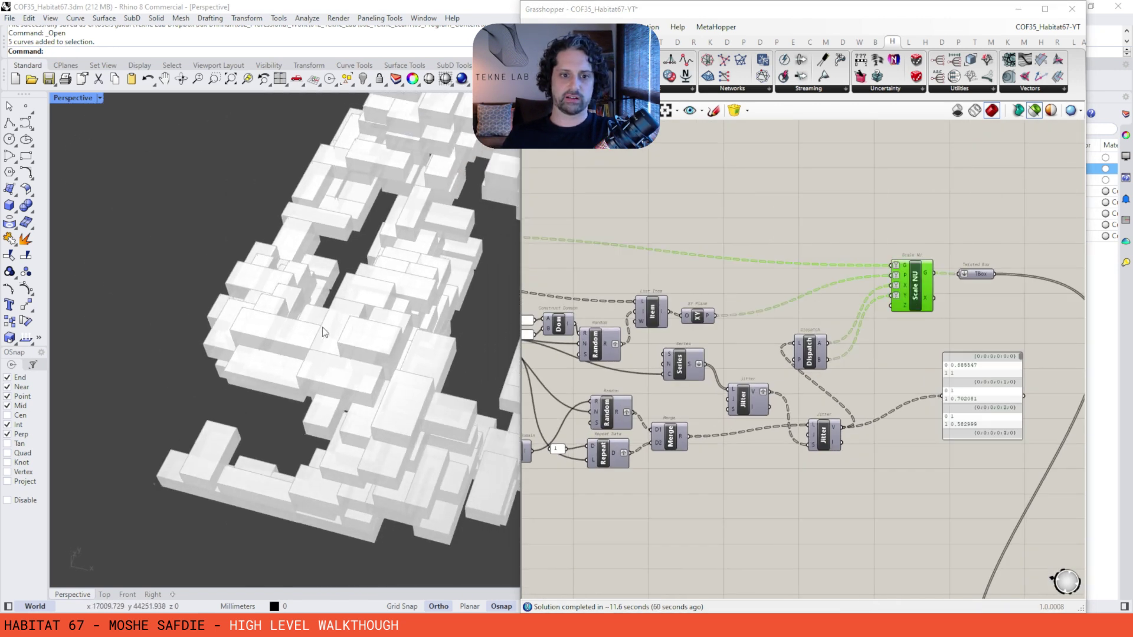
pyautogui.moveTo(329, 328); pyautogui.dragTo(374, 277, button='right')
pyautogui.scroll(5, 390, 260)
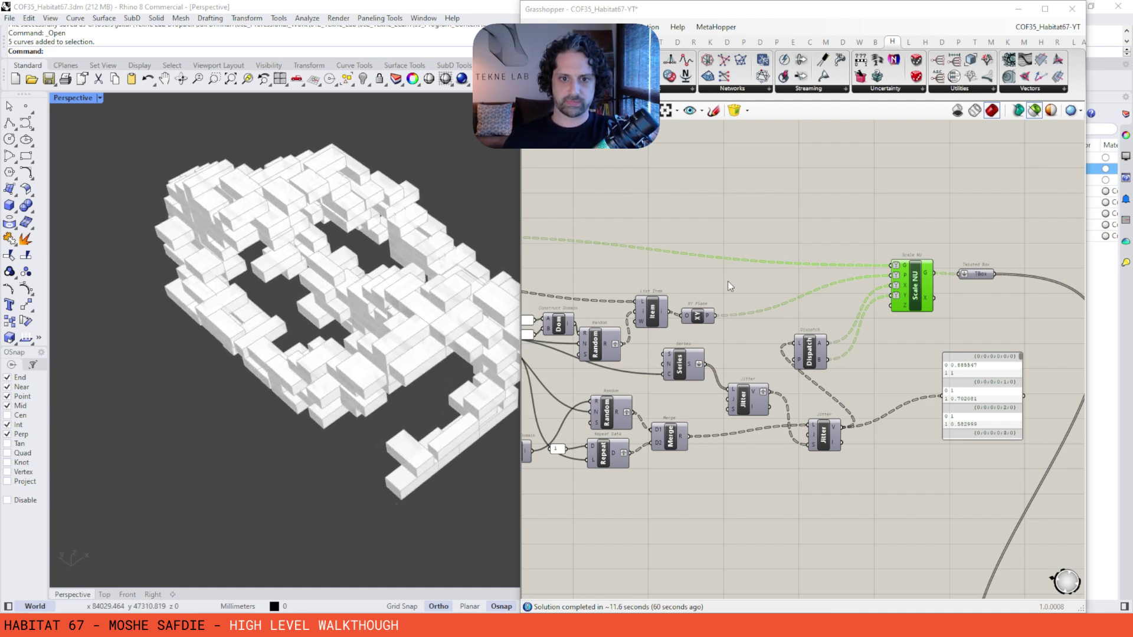
# - Go back upstream of the scaling chain, and inspect the component there for comparison with the scaled boxes
pyautogui.moveTo(827, 284); pyautogui.dragTo(1035, 219, button='right')
pyautogui.scroll(-2, 1038, 217)
pyautogui.scroll(3, 735, 383)
pyautogui.moveTo(609, 387); pyautogui.dragTo(757, 354, button='right')
pyautogui.click(573, 366)
pyautogui.moveTo(402, 277); pyautogui.dragTo(360, 227, button='right')
pyautogui.scroll(4, 274, 288)
pyautogui.scroll(-2, 676, 353)
# - Return to the Scale NU preview, and examine the variation in box sizes from above and from the side
pyautogui.moveTo(1007, 250); pyautogui.dragTo(517, 364, button='right')
pyautogui.scroll(2, 932, 248)
pyautogui.click(834, 239)
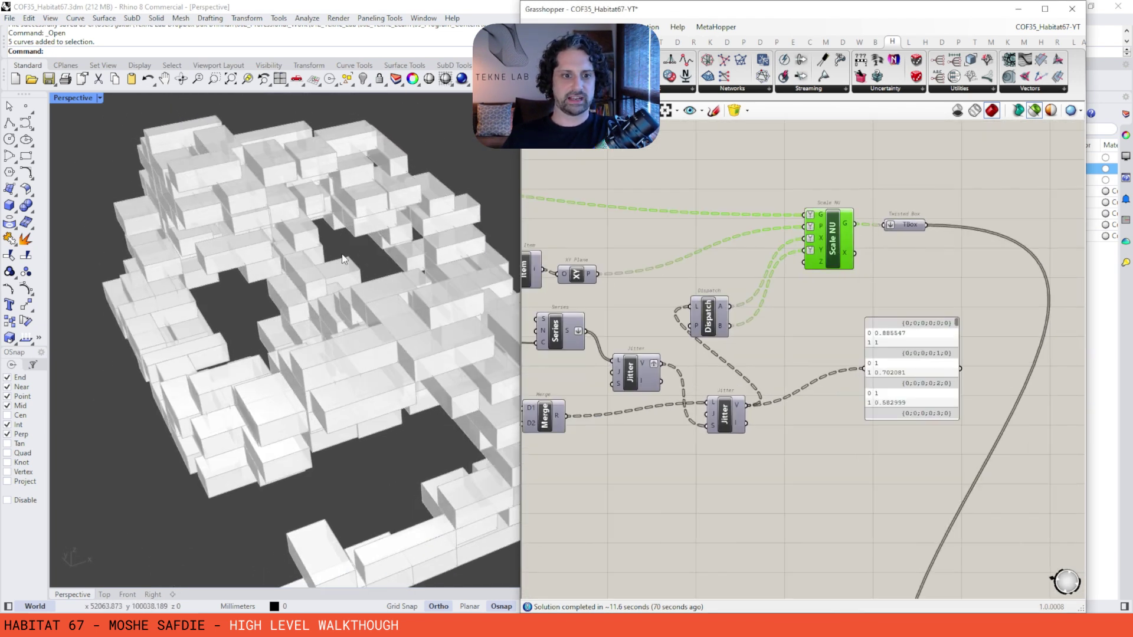
pyautogui.scroll(5, 291, 303)
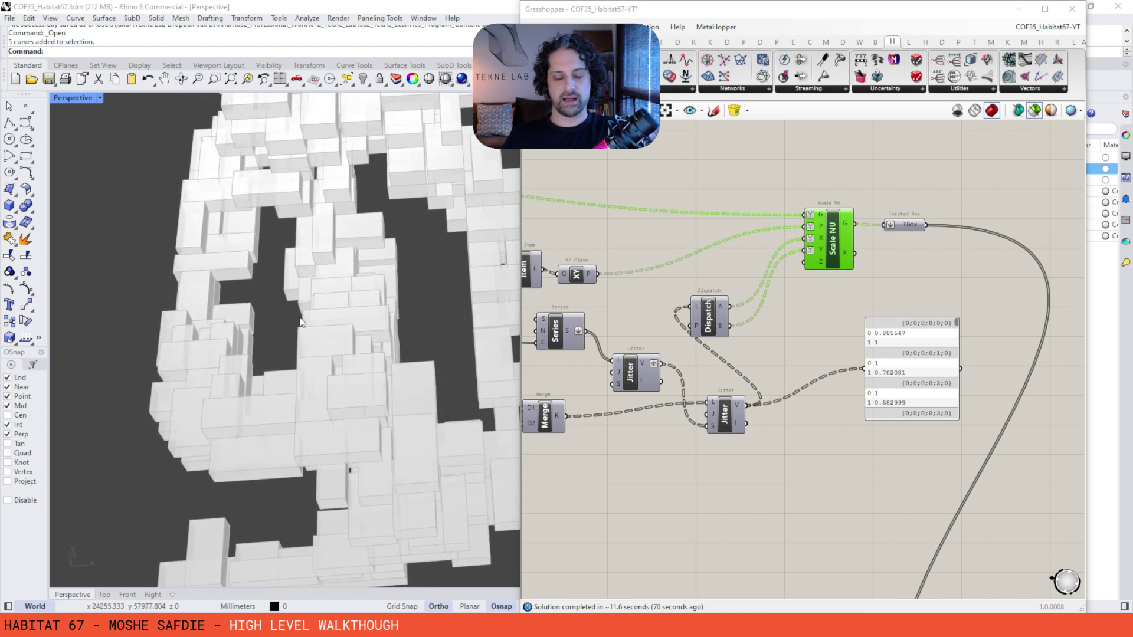
pyautogui.moveTo(301, 316); pyautogui.dragTo(405, 235, button='right')
pyautogui.scroll(-2, 293, 312)
pyautogui.scroll(-5, 396, 255)
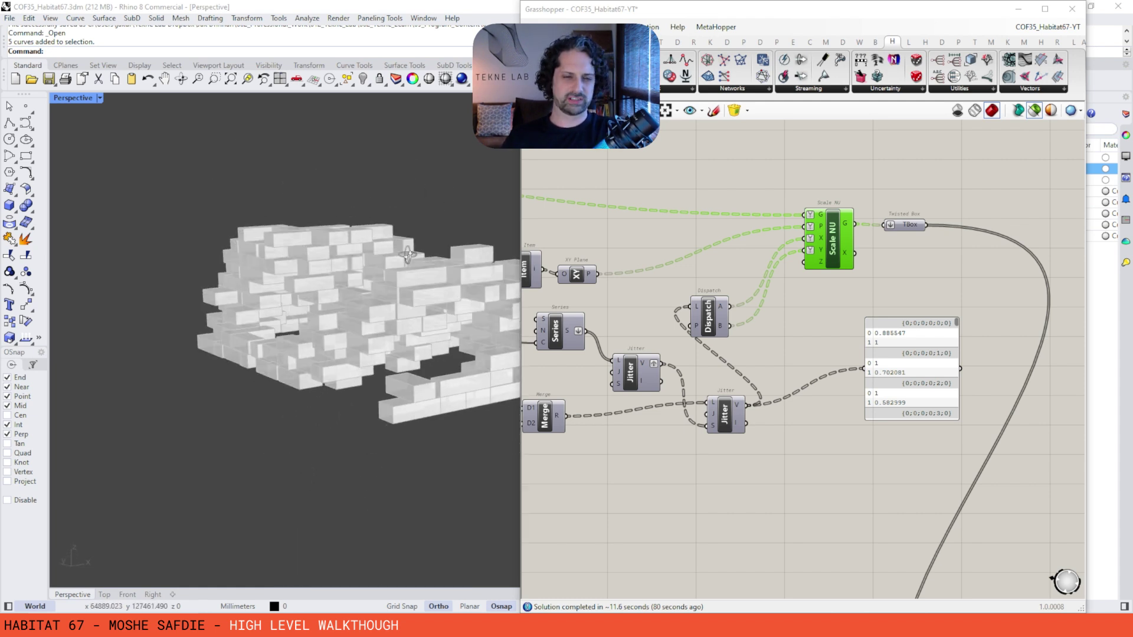
pyautogui.moveTo(407, 255); pyautogui.dragTo(413, 301, button='right')
# - Follow the scaled boxes into the Box Morph stage, and preview the detailed modules it generates
pyautogui.moveTo(770, 293); pyautogui.dragTo(738, 220, button='right')
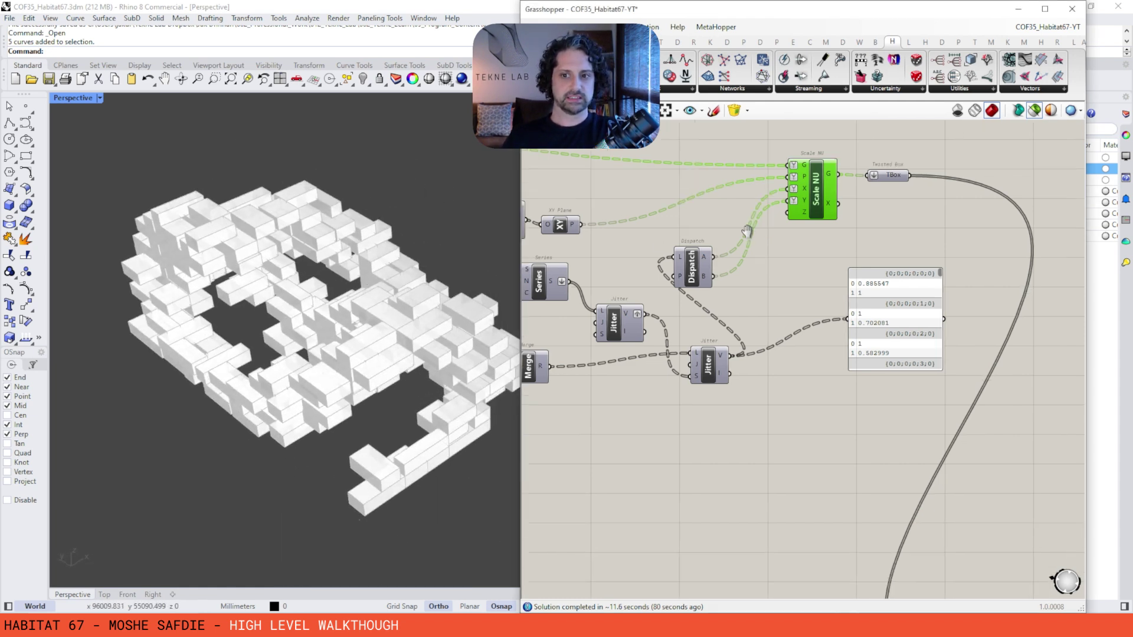
pyautogui.scroll(-2, 739, 219)
pyautogui.moveTo(805, 369); pyautogui.dragTo(688, 234, button='right')
pyautogui.moveTo(1063, 384); pyautogui.dragTo(871, 340, button='right')
pyautogui.scroll(-3, 872, 340)
pyautogui.scroll(3, 703, 359)
pyautogui.moveTo(817, 369); pyautogui.dragTo(705, 314, button='right')
pyautogui.click(716, 318)
pyautogui.click(553, 318)
# - Preview the display components on the Explode Tree branches, and clear the selection
pyautogui.scroll(-3, 706, 314)
pyautogui.moveTo(892, 359); pyautogui.dragTo(655, 175, button='right')
pyautogui.moveTo(876, 275); pyautogui.dragTo(822, 411)
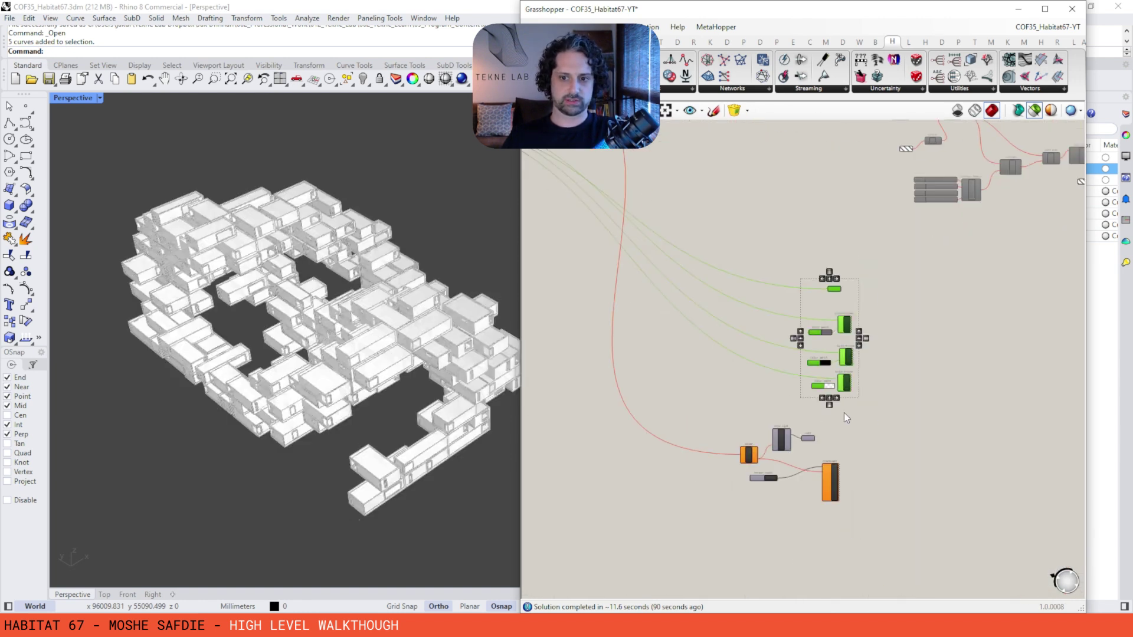
pyautogui.moveTo(819, 228); pyautogui.dragTo(766, 415, button='right')
pyautogui.click(766, 406)
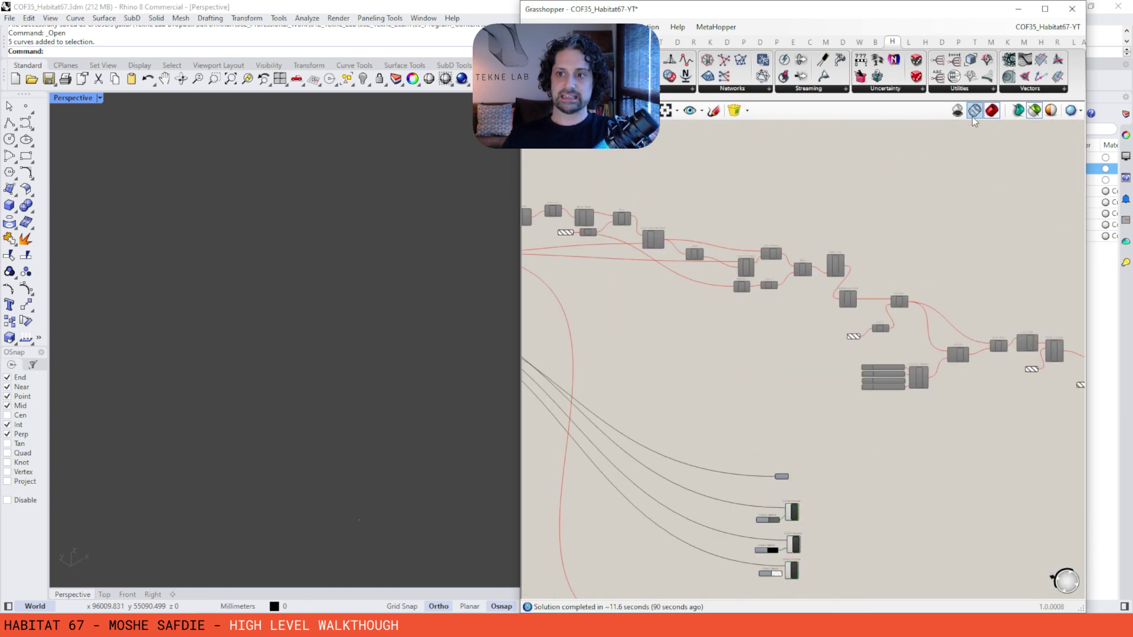
# - Show all component previews, enable the disabled parapet chain after the Explode Tree, and inspect the shaded building
pyautogui.click(1034, 112)
pyautogui.scroll(-3, 845, 190)
pyautogui.moveTo(1041, 202); pyautogui.dragTo(576, 411)
pyautogui.rightClick(724, 189)
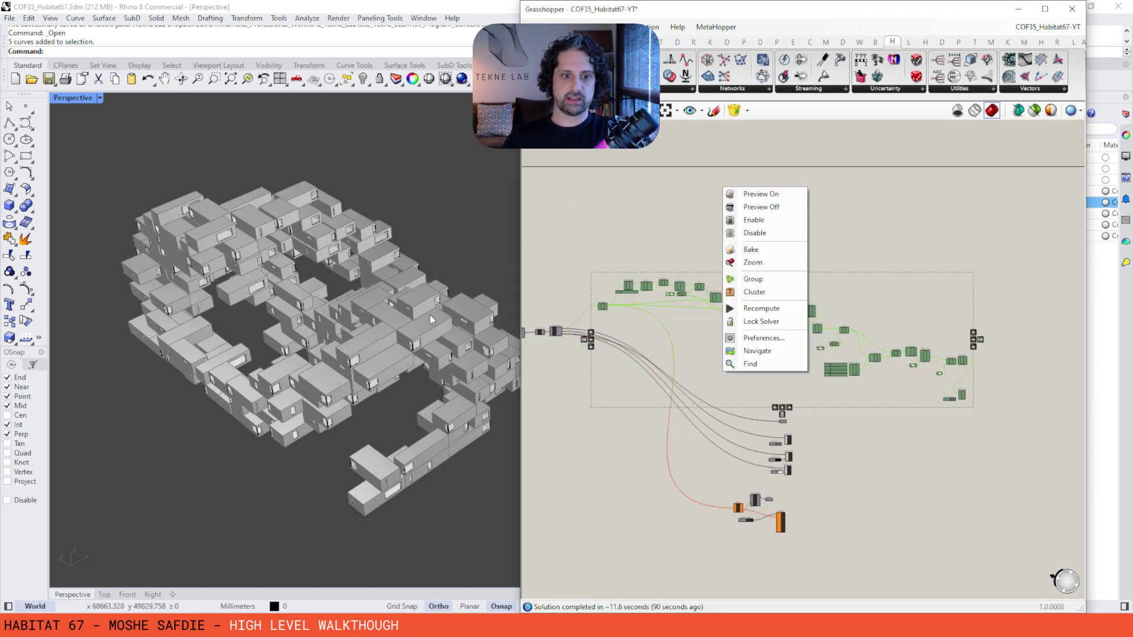
pyautogui.moveTo(429, 314); pyautogui.dragTo(500, 261, button='right')
pyautogui.scroll(4, 413, 260)
pyautogui.moveTo(354, 236); pyautogui.dragTo(327, 246, button='right')
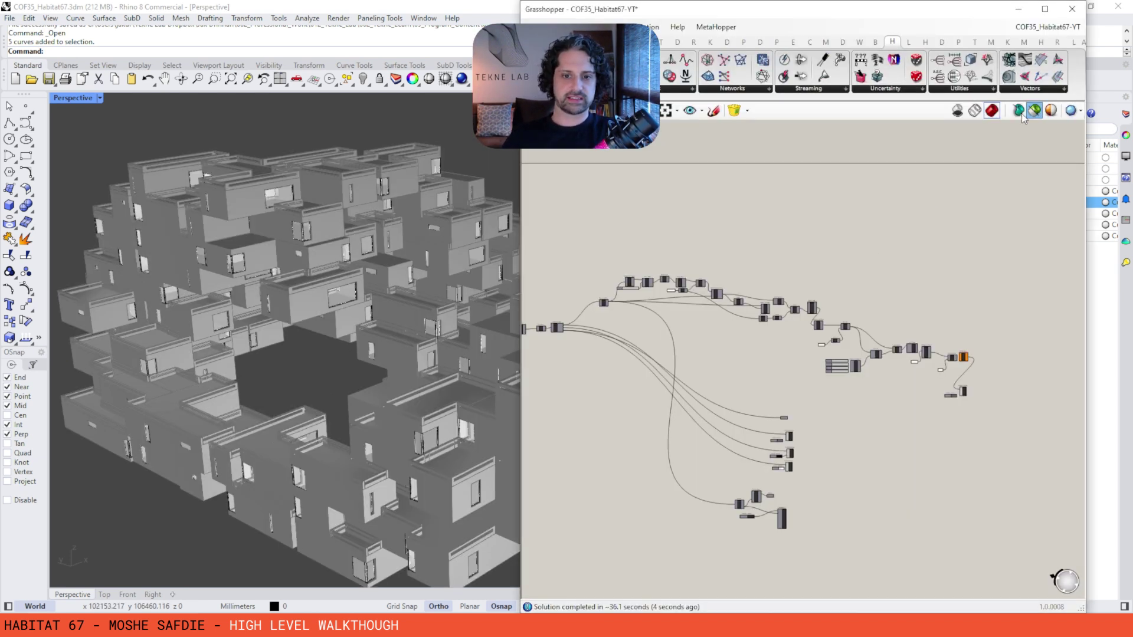
# - Preview only the Bounding Box component at the start of the parapet chain, and inspect its boxes
pyautogui.scroll(3, 584, 299)
pyautogui.click(630, 308)
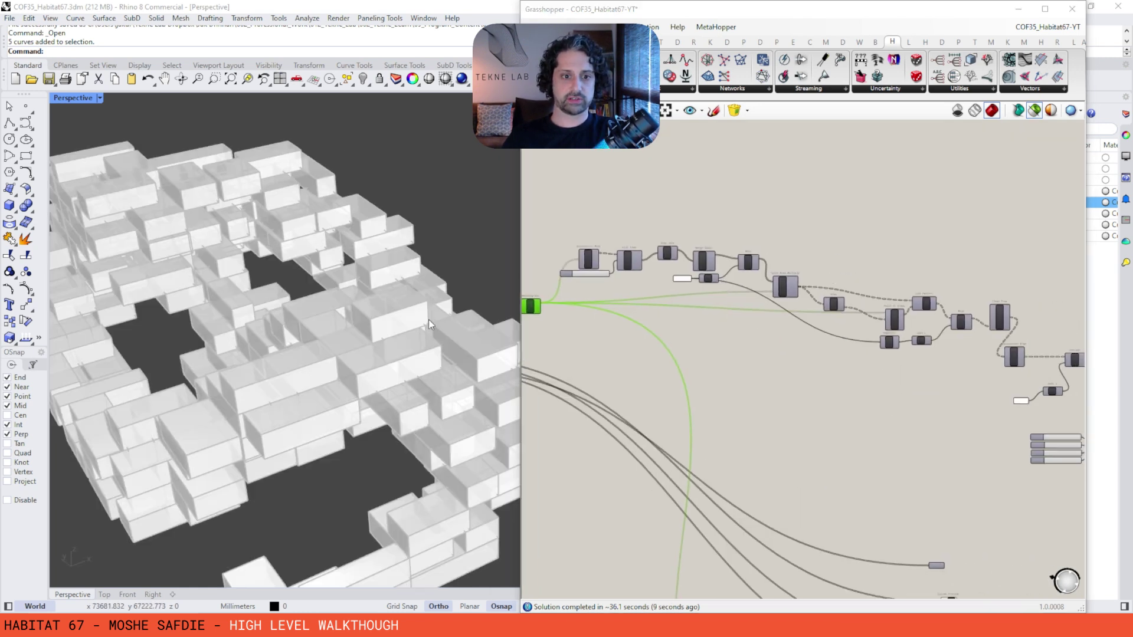
pyautogui.scroll(5, 258, 310)
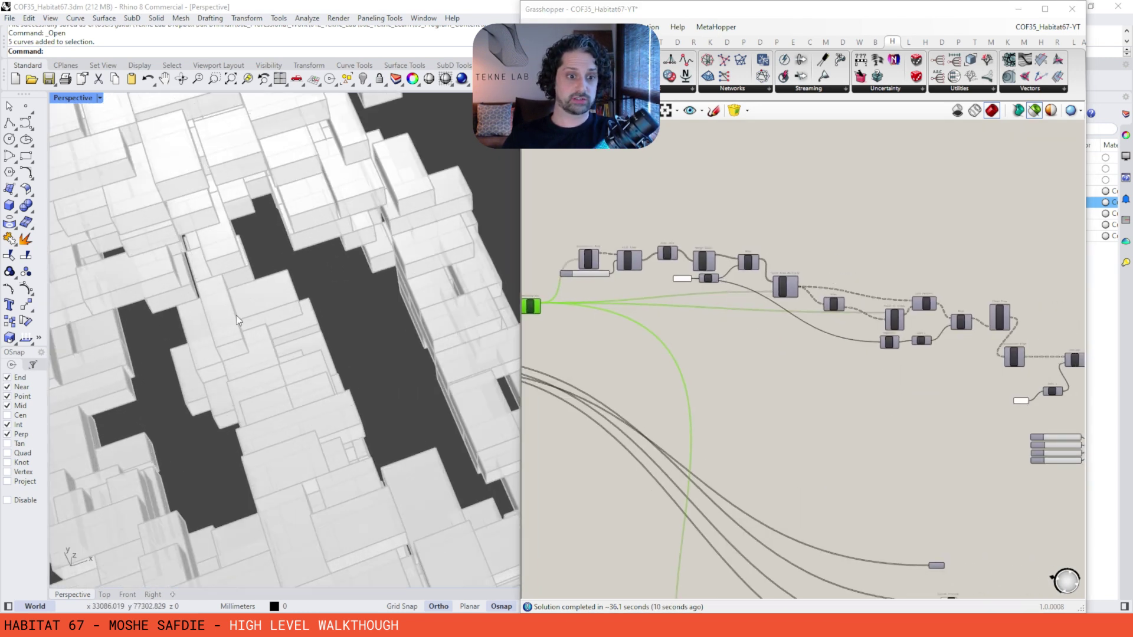
# - Step through the roof-splitting components, previewing the Cull Pattern and Move components to show the exposed roof surfaces
pyautogui.moveTo(884, 289); pyautogui.dragTo(711, 241, button='right')
pyautogui.scroll(2, 827, 293)
pyautogui.click(751, 284)
pyautogui.scroll(2, 710, 240)
pyautogui.click(867, 269)
pyautogui.click(952, 313)
pyautogui.scroll(-6, 423, 278)
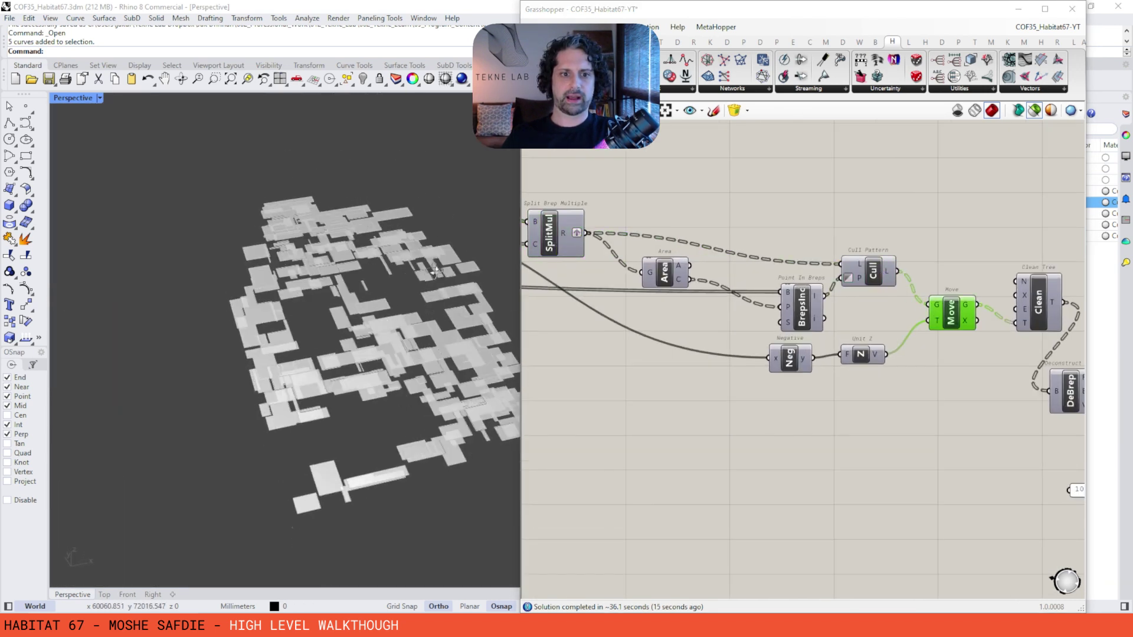
pyautogui.moveTo(423, 289); pyautogui.dragTo(444, 269, button='right')
# - Preview the Extrude component for the roof edges, then show all previews and examine the parapets on the shaded modules
pyautogui.moveTo(952, 279); pyautogui.dragTo(714, 255, button='right')
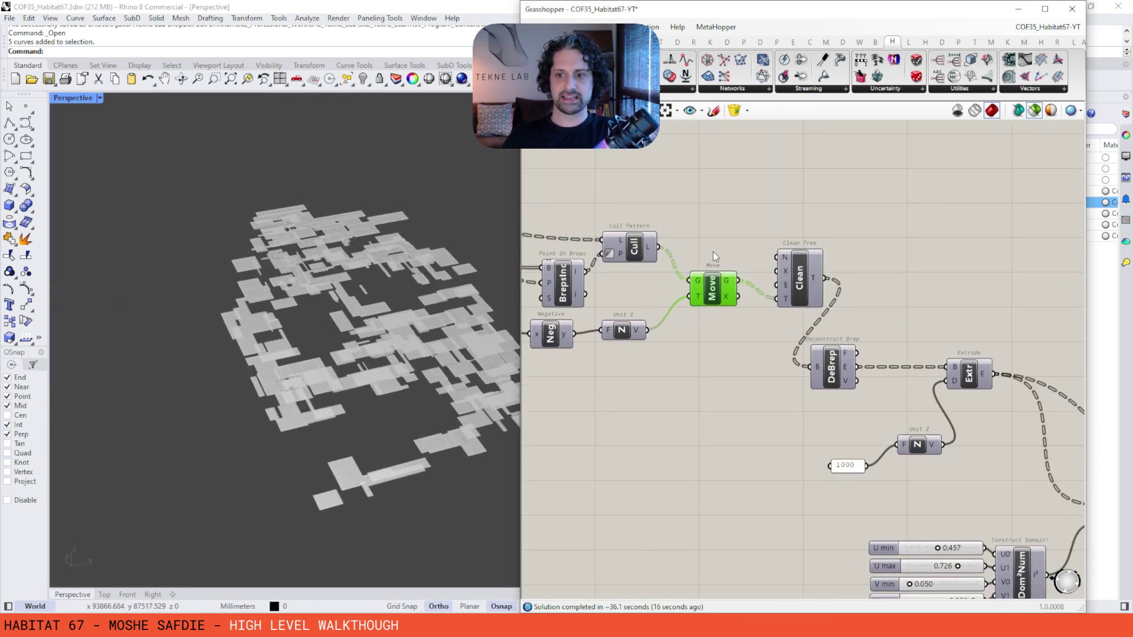
pyautogui.click(968, 373)
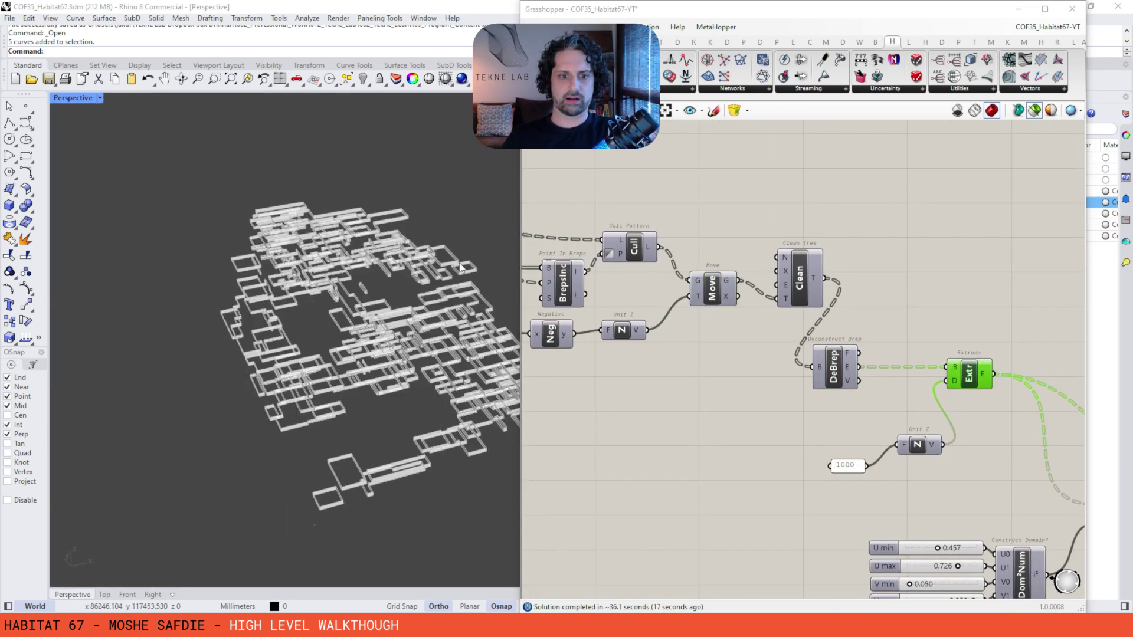
pyautogui.click(1034, 110)
pyautogui.moveTo(364, 339); pyautogui.dragTo(426, 308, button='right')
pyautogui.scroll(3, 270, 318)
pyautogui.scroll(5, 322, 277)
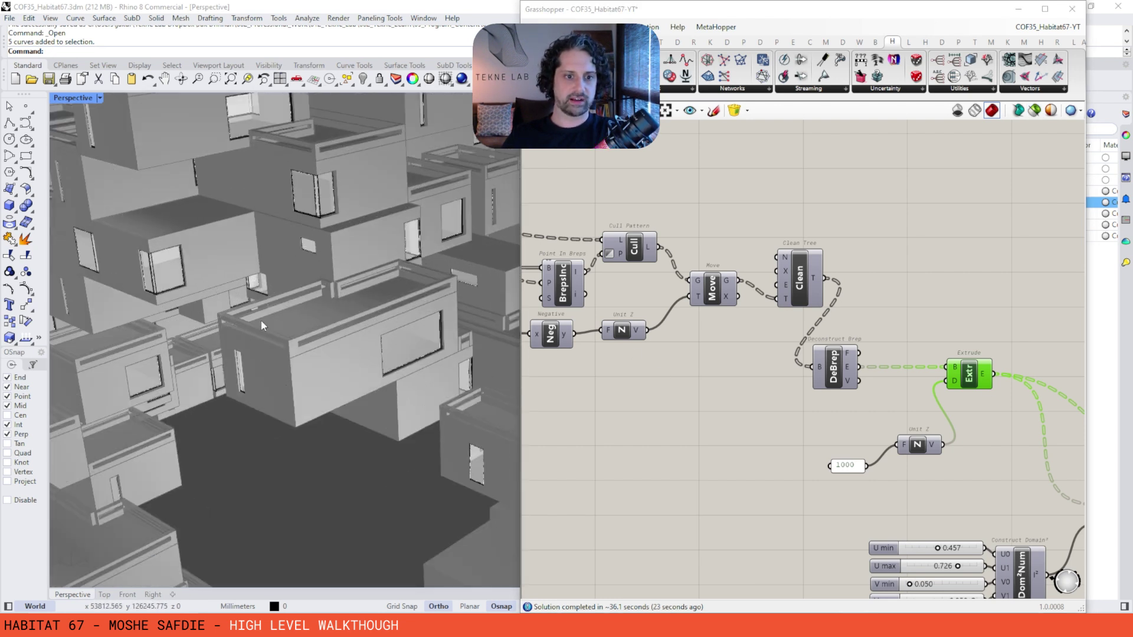
# - Preview only the Cull Pattern component in the parapet chain and view the roof surfaces across the whole building
pyautogui.scroll(-8, 265, 324)
pyautogui.scroll(-3, 824, 252)
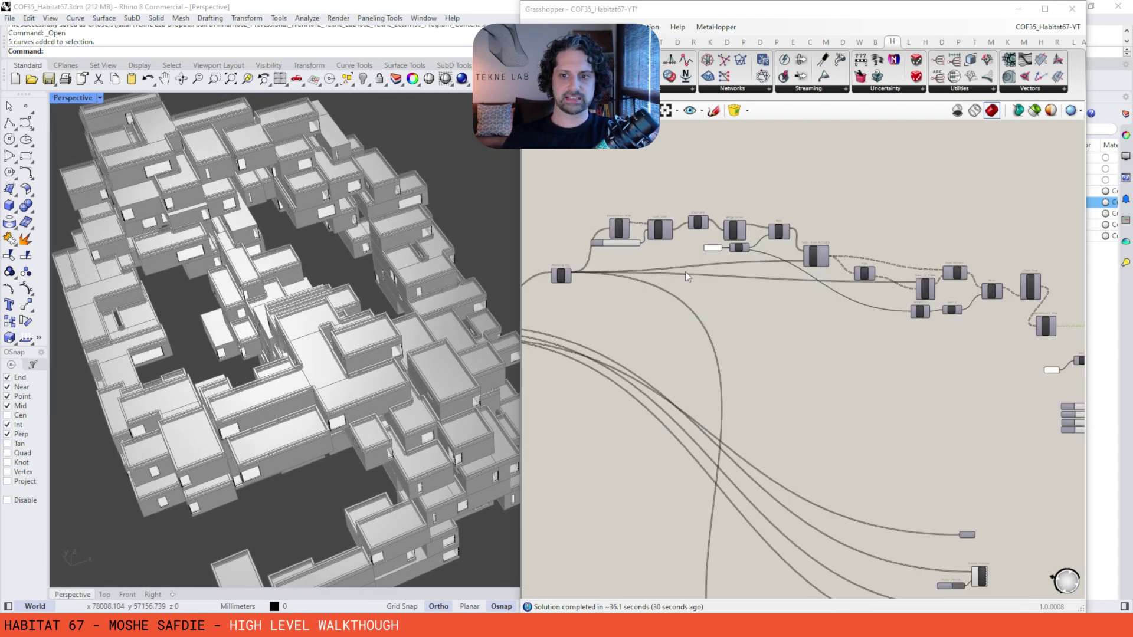
pyautogui.scroll(3, 824, 253)
pyautogui.moveTo(824, 252); pyautogui.dragTo(820, 268, button='right')
pyautogui.click(803, 283)
pyautogui.moveTo(354, 295); pyautogui.dragTo(323, 307, button='right')
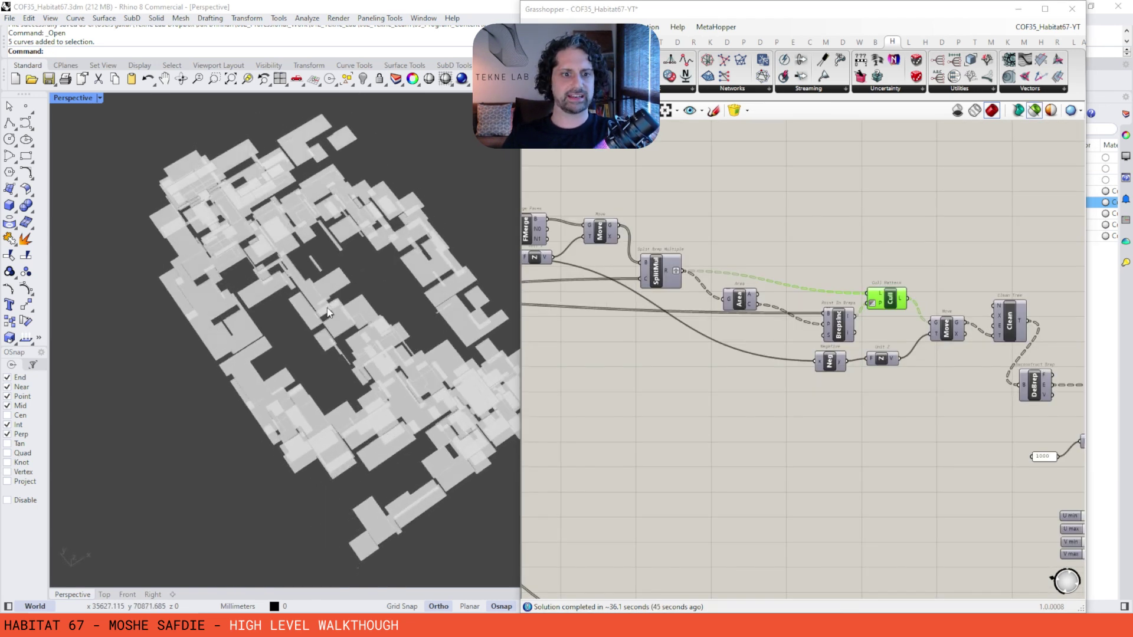
# - Preview the Deconstruct Brep component and the Extrude component to view the extruded roof edges on their own
pyautogui.moveTo(993, 348); pyautogui.dragTo(878, 299, button='right')
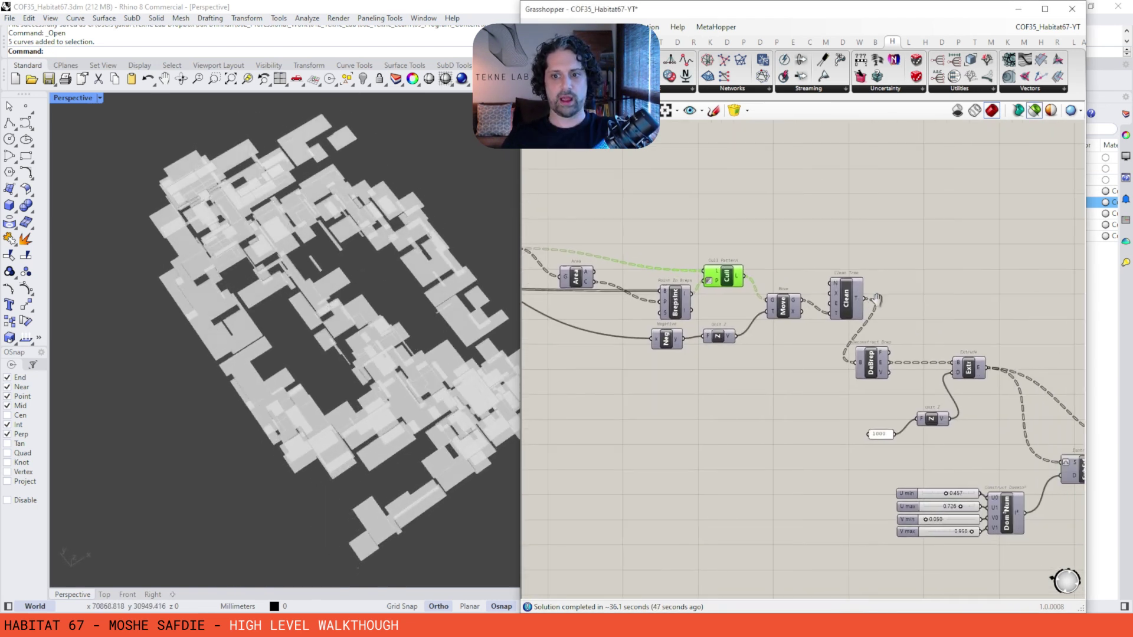
pyautogui.click(868, 375)
pyautogui.moveTo(340, 319); pyautogui.dragTo(342, 277, button='right')
pyautogui.moveTo(953, 368); pyautogui.dragTo(856, 366, button='right')
pyautogui.click(874, 367)
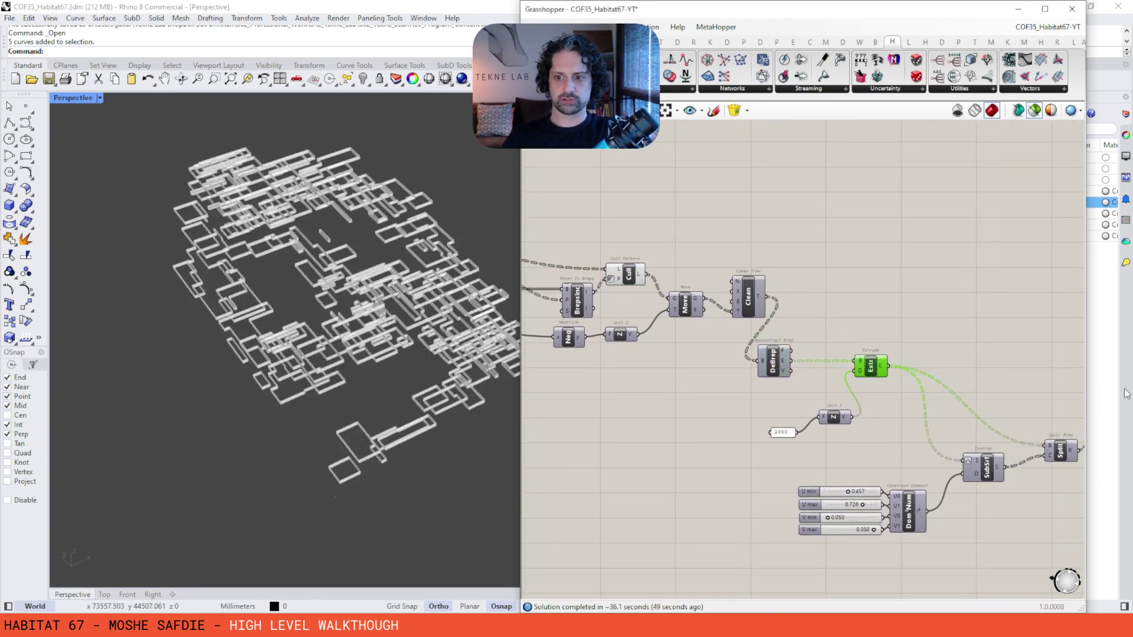
# - Preview the Offset Surface component to examine the thickened parapets, and restore the preview of all components
pyautogui.moveTo(940, 329); pyautogui.dragTo(646, 241, button='right')
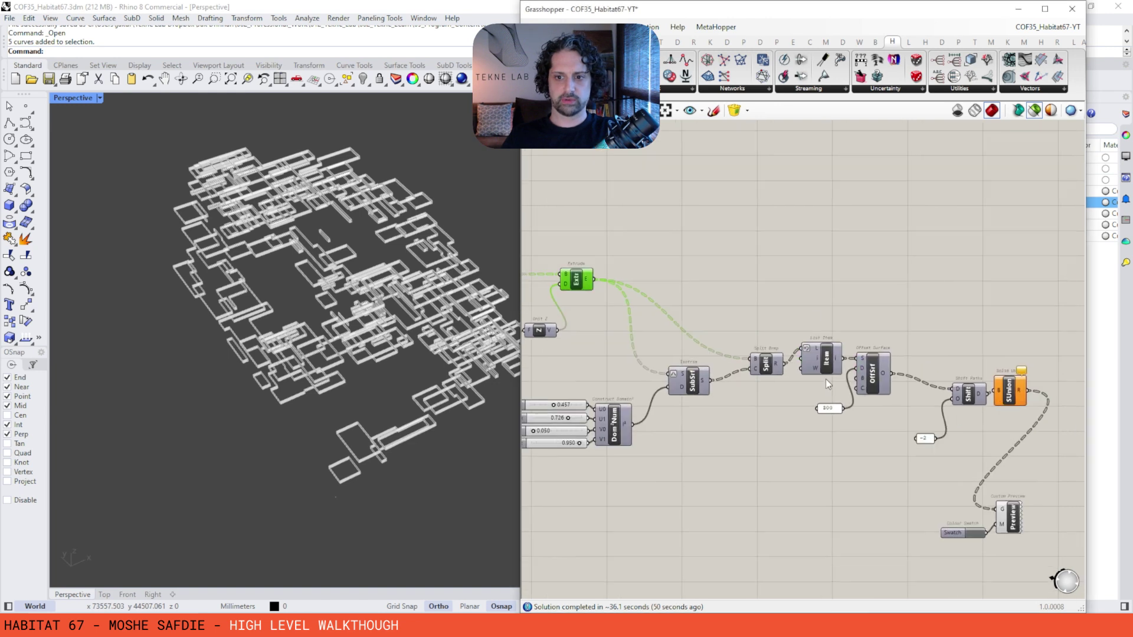
pyautogui.click(882, 371)
pyautogui.scroll(6, 176, 310)
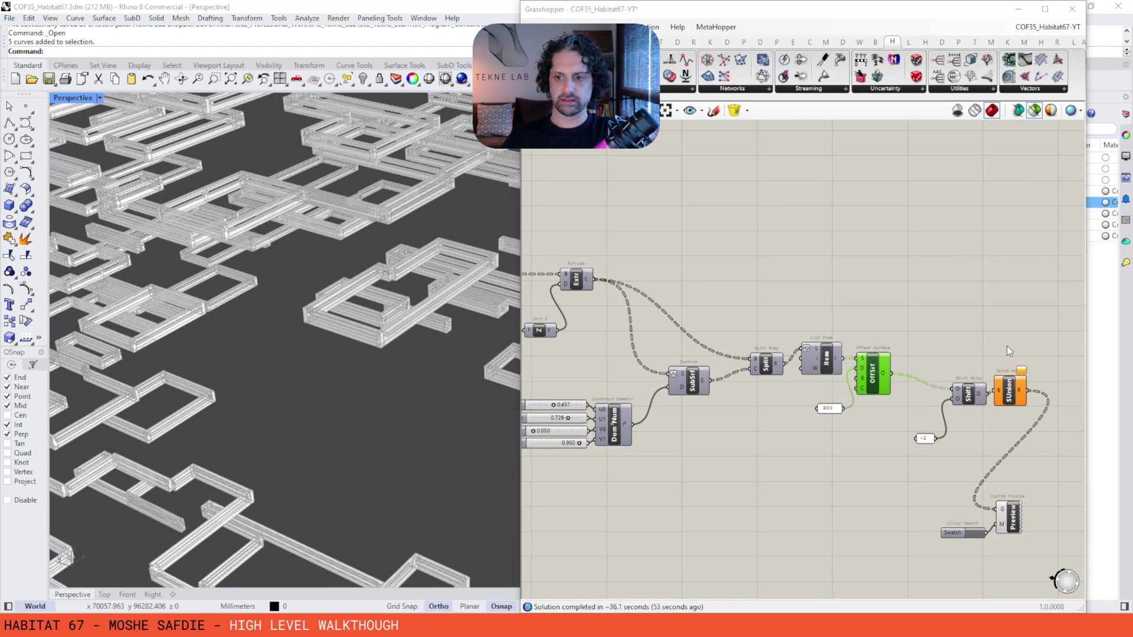
pyautogui.moveTo(991, 352); pyautogui.dragTo(888, 278, button='right')
pyautogui.click(959, 233)
pyautogui.click(1035, 116)
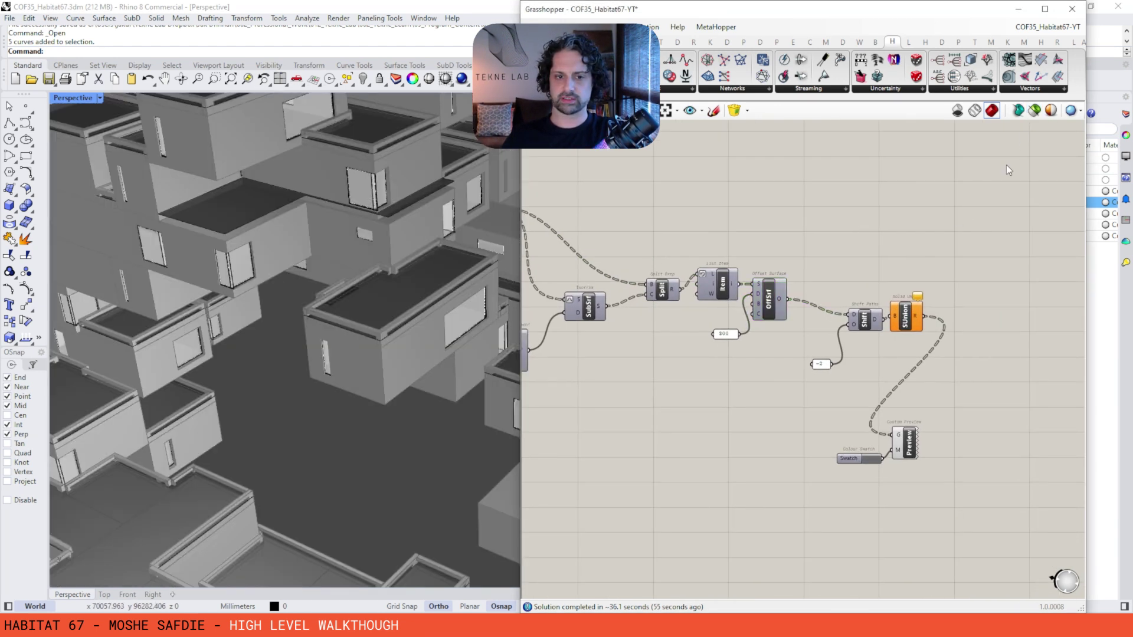
# - Inspect the finished parapets on the shaded modules from several angles, including a close-up beside a window
pyautogui.moveTo(247, 407); pyautogui.dragTo(285, 309, button='right')
pyautogui.scroll(-5, 327, 291)
pyautogui.scroll(7, 286, 312)
pyautogui.moveTo(304, 355); pyautogui.dragTo(301, 329, button='right')
pyautogui.scroll(-6, 301, 328)
pyautogui.moveTo(377, 339); pyautogui.dragTo(384, 287, button='right')
pyautogui.scroll(4, 366, 278)
pyautogui.scroll(5, 367, 278)
pyautogui.scroll(5, 248, 295)
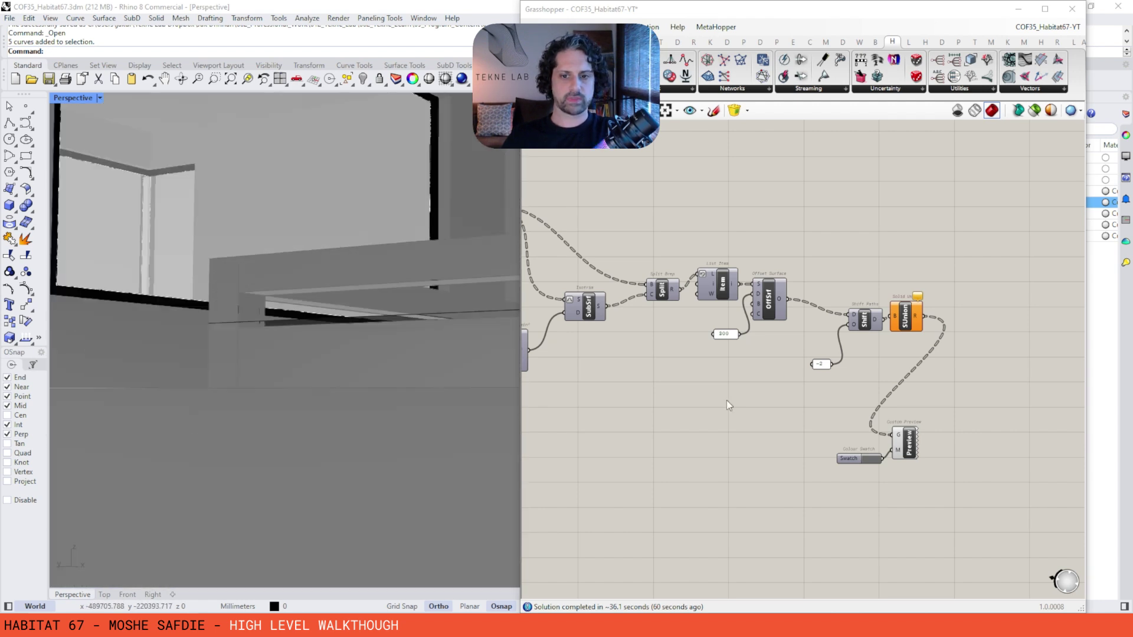
# - Set the panel value that drives the parapet extrusion height to 1500
pyautogui.moveTo(725, 405); pyautogui.dragTo(952, 312, button='right')
pyautogui.scroll(-5, 270, 291)
pyautogui.moveTo(270, 290); pyautogui.dragTo(242, 274, button='right')
pyautogui.moveTo(716, 163); pyautogui.dragTo(861, 321, button='right')
pyautogui.click(760, 336)
pyautogui.doubleClick(760, 337)
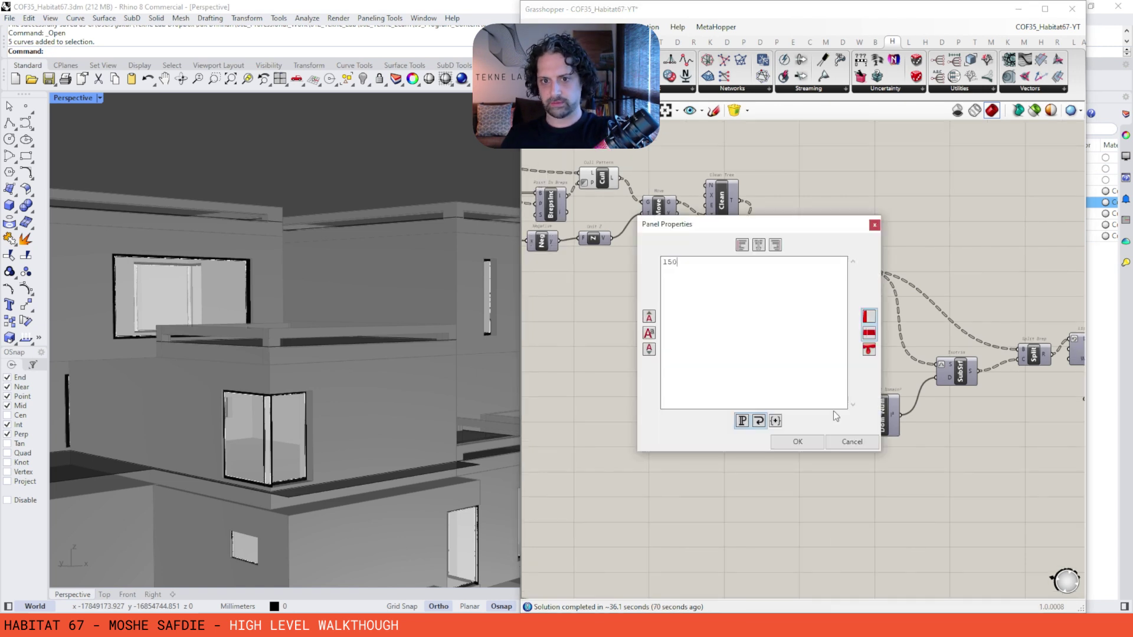
pyautogui.click(797, 442)
# - Examine the taller parapets on the modules, and pull back to view the whole building and the parapet definition
pyautogui.moveTo(570, 158); pyautogui.dragTo(773, 253)
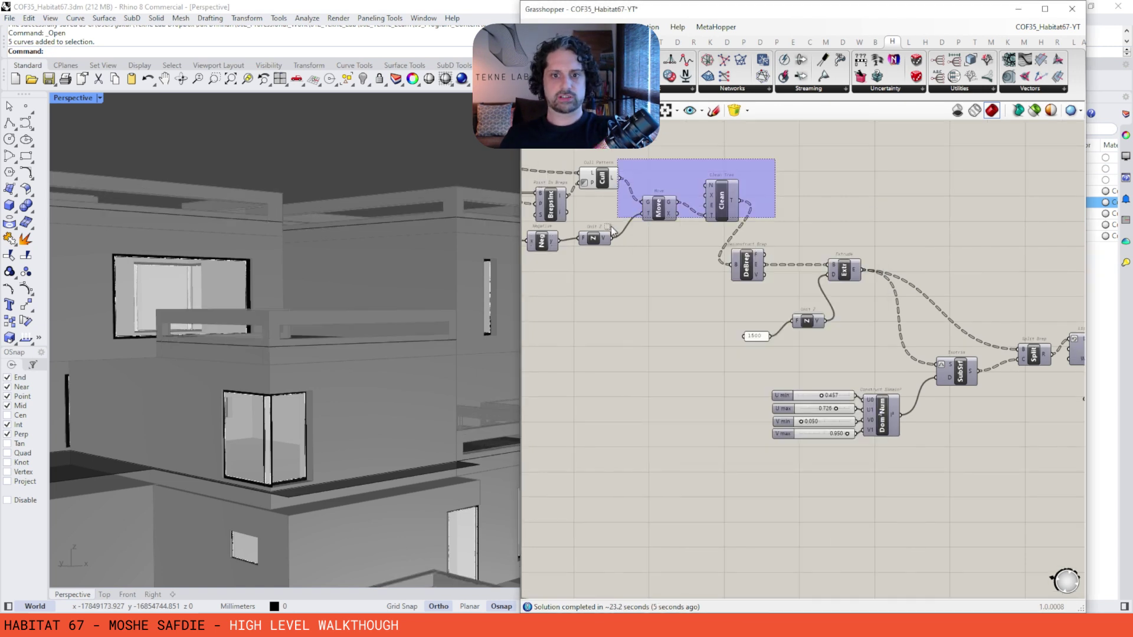
pyautogui.rightClick(802, 163)
pyautogui.click(819, 186)
pyautogui.click(808, 230)
pyautogui.scroll(-3, 801, 252)
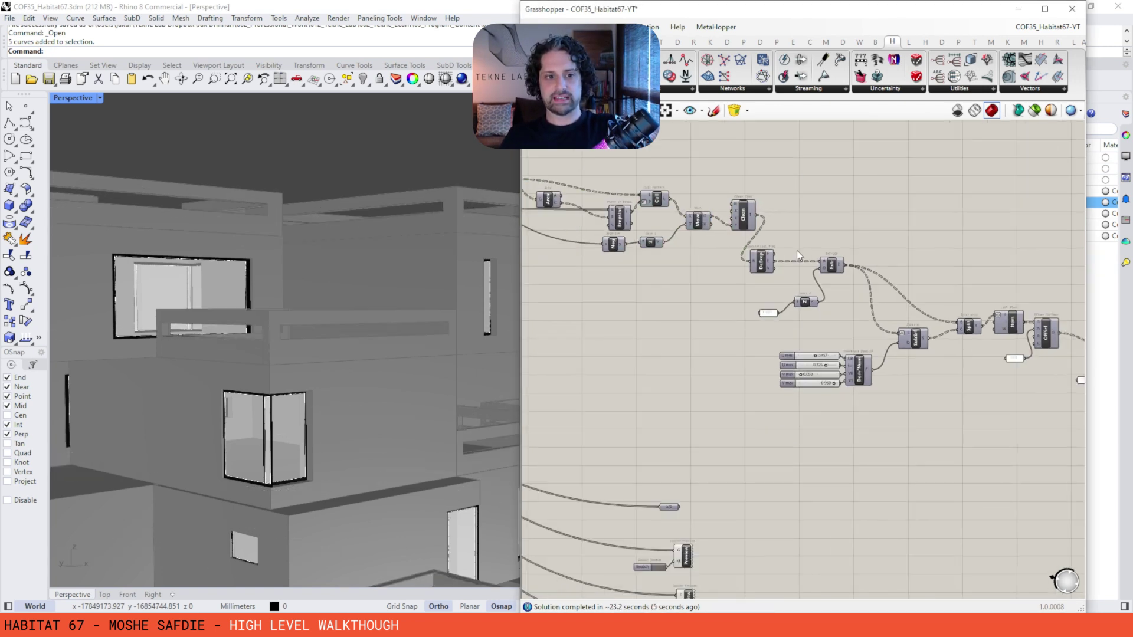
pyautogui.scroll(-3, 795, 250)
pyautogui.scroll(-4, 233, 268)
pyautogui.moveTo(233, 269); pyautogui.dragTo(266, 348, button='right')
pyautogui.scroll(-5, 277, 339)
pyautogui.moveTo(354, 336); pyautogui.dragTo(411, 339, button='right')
pyautogui.scroll(2, 412, 337)
pyautogui.scroll(-3, 899, 242)
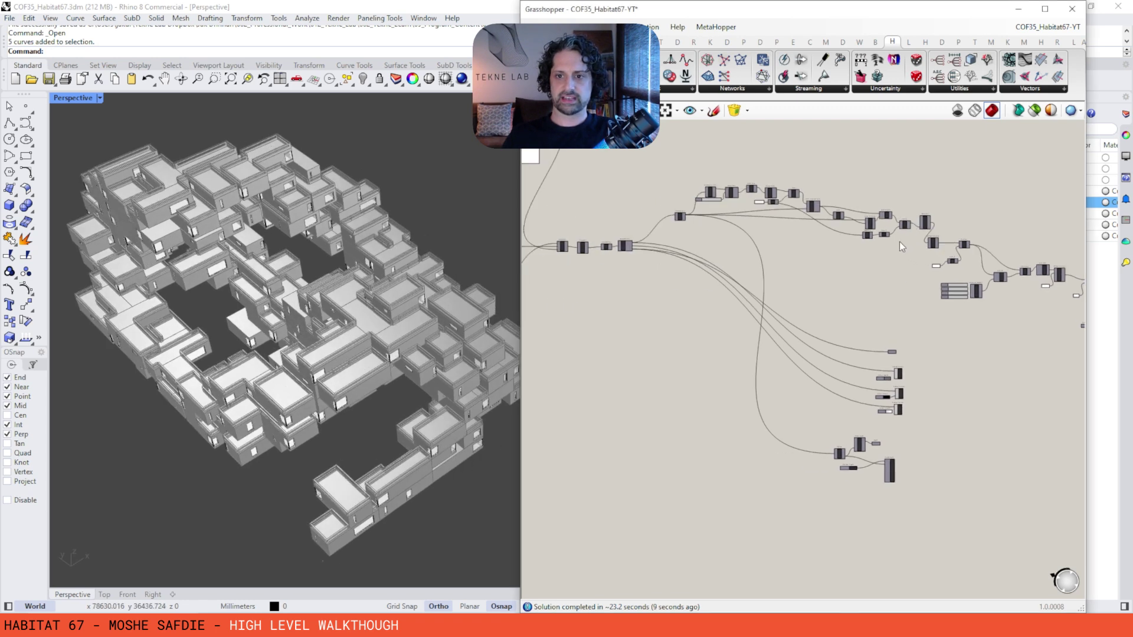
# - Maximize the Grasshopper window and review the component groups that generate the boxes and the window modules
pyautogui.click(1038, 10)
pyautogui.scroll(3, 288, 238)
pyautogui.scroll(-1, 288, 238)
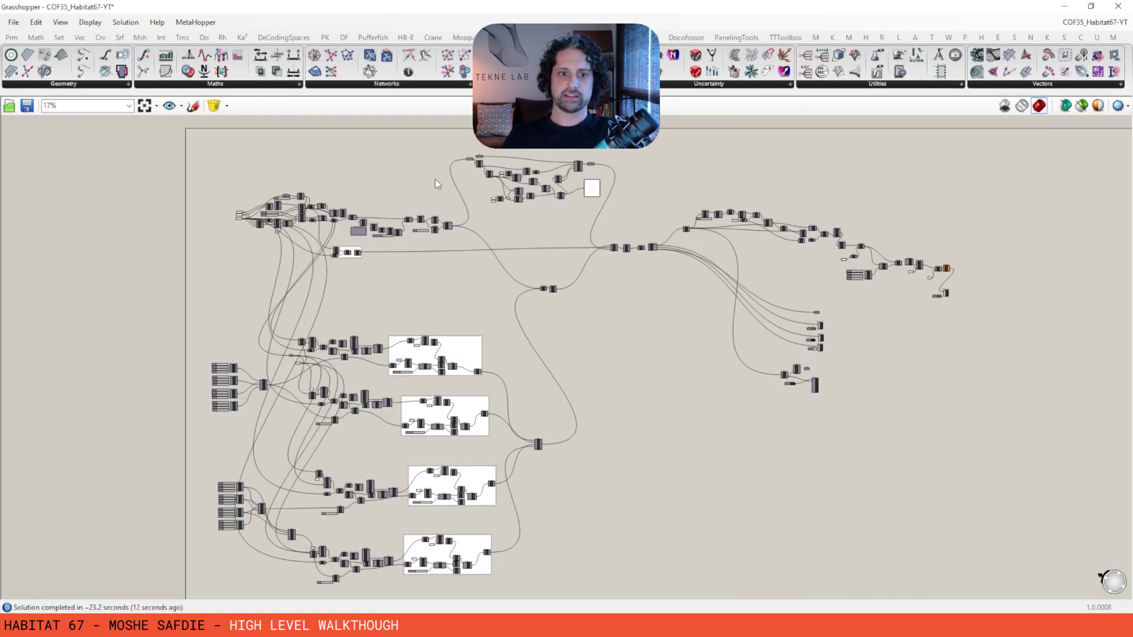
pyautogui.moveTo(455, 183); pyautogui.dragTo(214, 268)
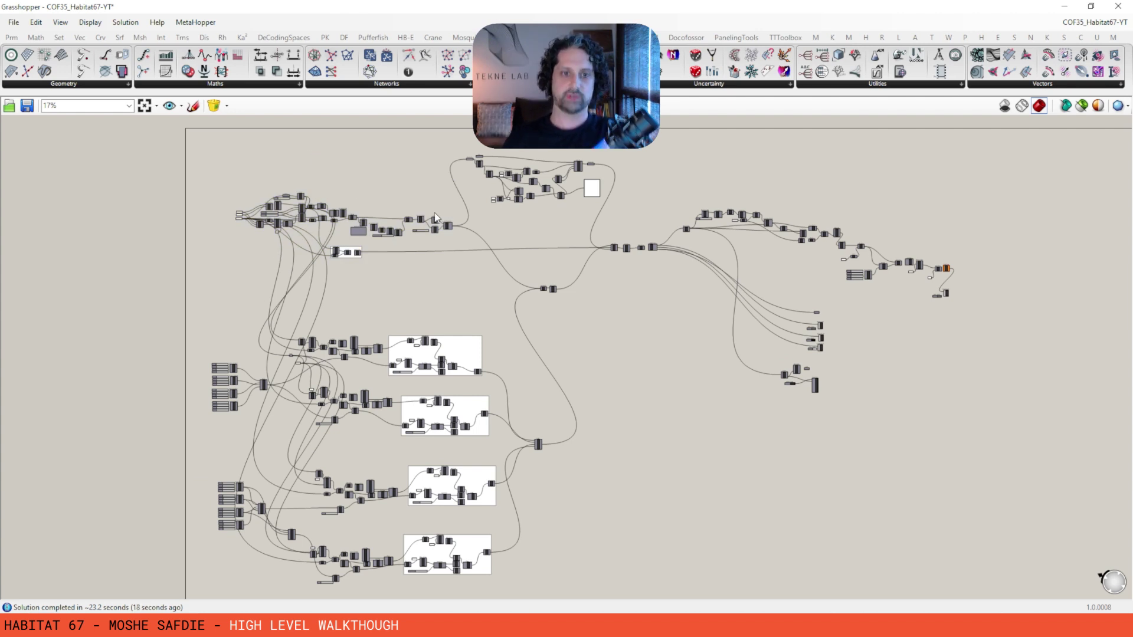
pyautogui.moveTo(474, 235); pyautogui.dragTo(469, 234, button='right')
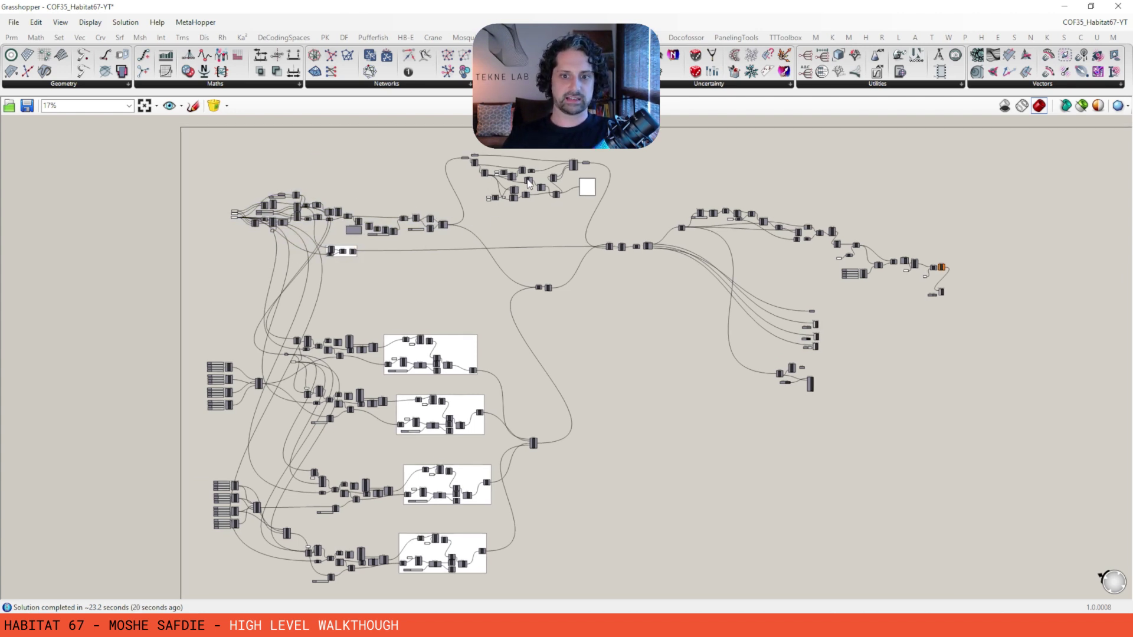
pyautogui.moveTo(529, 183); pyautogui.dragTo(571, 101, button='right')
pyautogui.moveTo(582, 234); pyautogui.dragTo(105, 564)
# - Highlight in turn the central joining components, the custom preview group and the roof parapet chain to review their roles
pyautogui.moveTo(576, 222); pyautogui.dragTo(491, 313, button='right')
pyautogui.scroll(3, 493, 306)
pyautogui.moveTo(515, 261); pyautogui.dragTo(476, 308)
pyautogui.moveTo(660, 229); pyautogui.dragTo(592, 265, button='right')
pyautogui.scroll(-2, 593, 266)
pyautogui.moveTo(627, 244); pyautogui.dragTo(542, 277)
pyautogui.moveTo(685, 247); pyautogui.dragTo(591, 247, button='right')
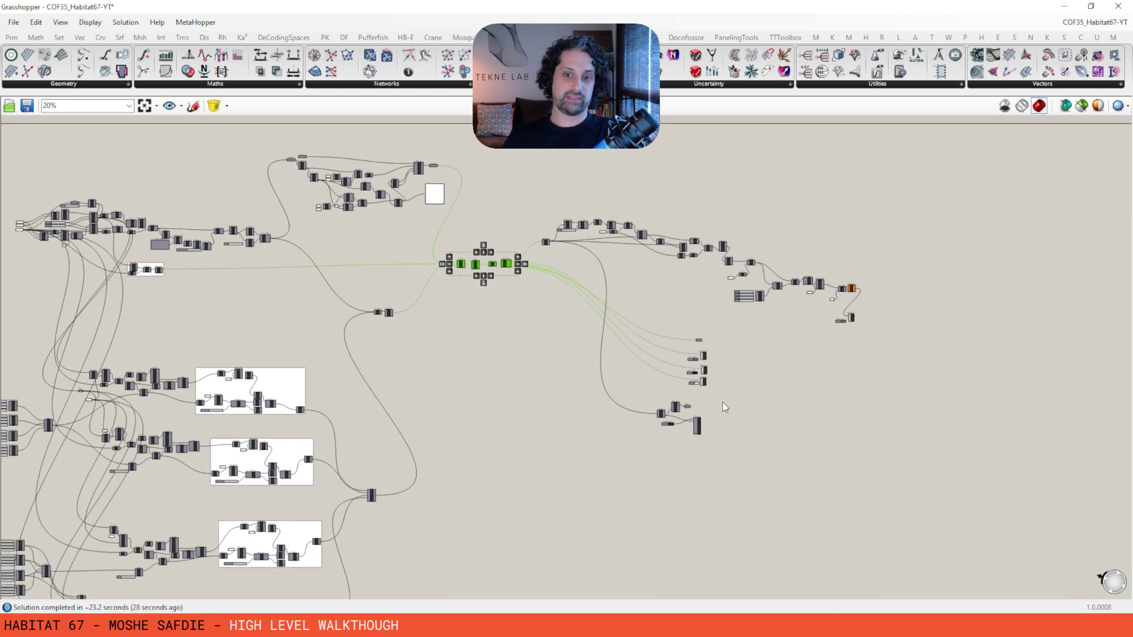
pyautogui.moveTo(726, 334); pyautogui.dragTo(647, 487)
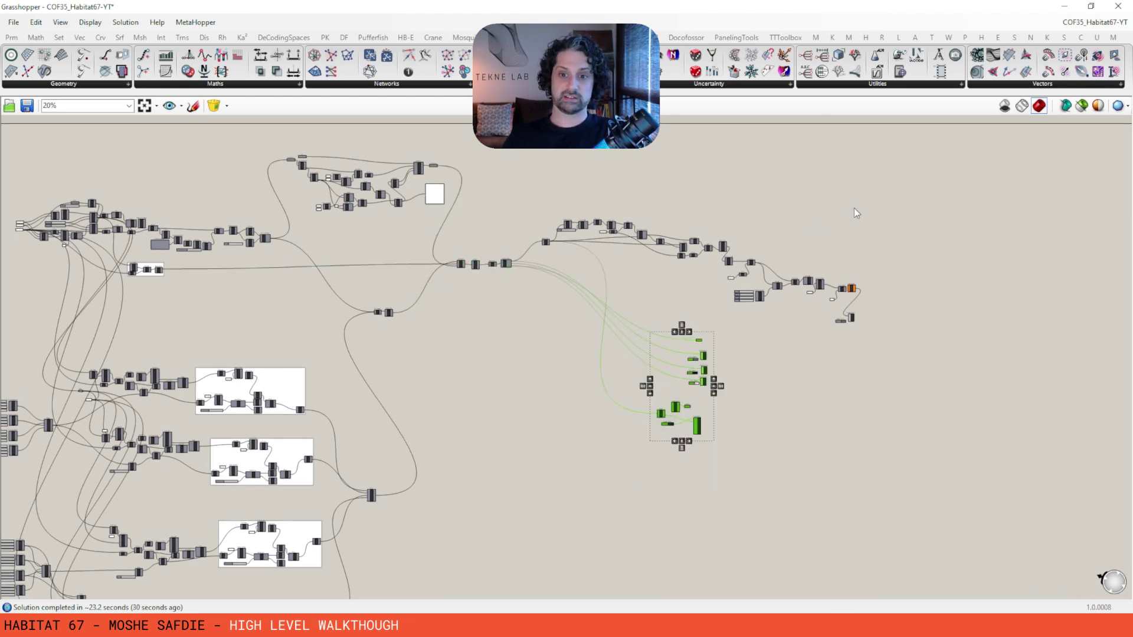
pyautogui.moveTo(965, 170); pyautogui.dragTo(538, 322)
pyautogui.click(583, 210)
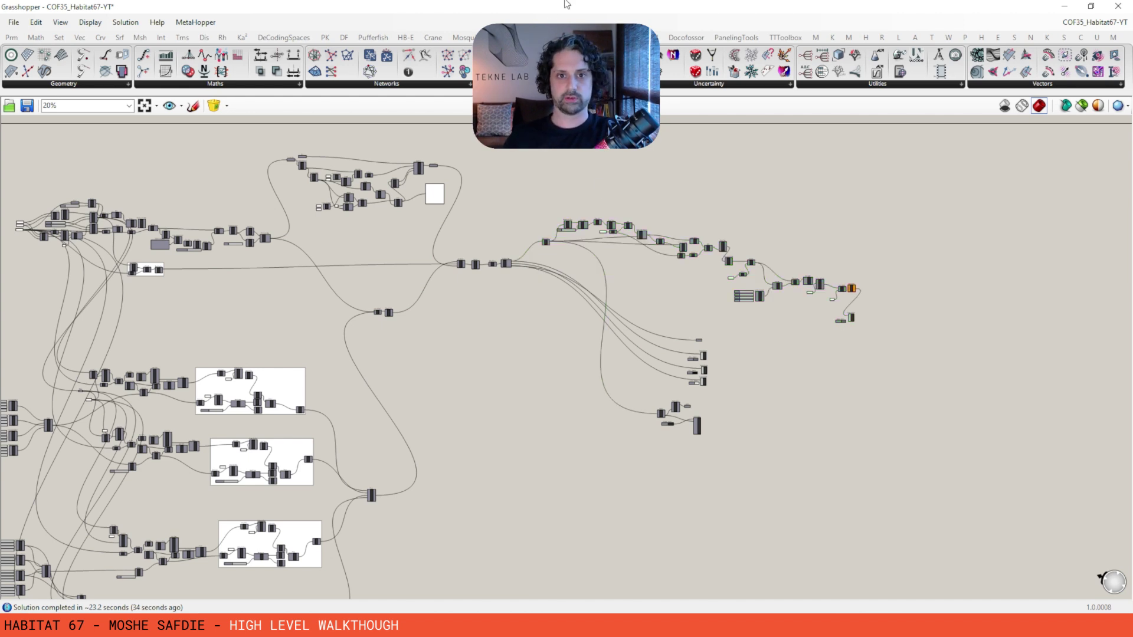
# - Place the Grasshopper window beside the Rhino viewport again and view the complete shaded building
pyautogui.moveTo(546, 10); pyautogui.dragTo(1132, 245)
pyautogui.moveTo(413, 307); pyautogui.dragTo(449, 275, button='right')
pyautogui.scroll(1, 464, 235)
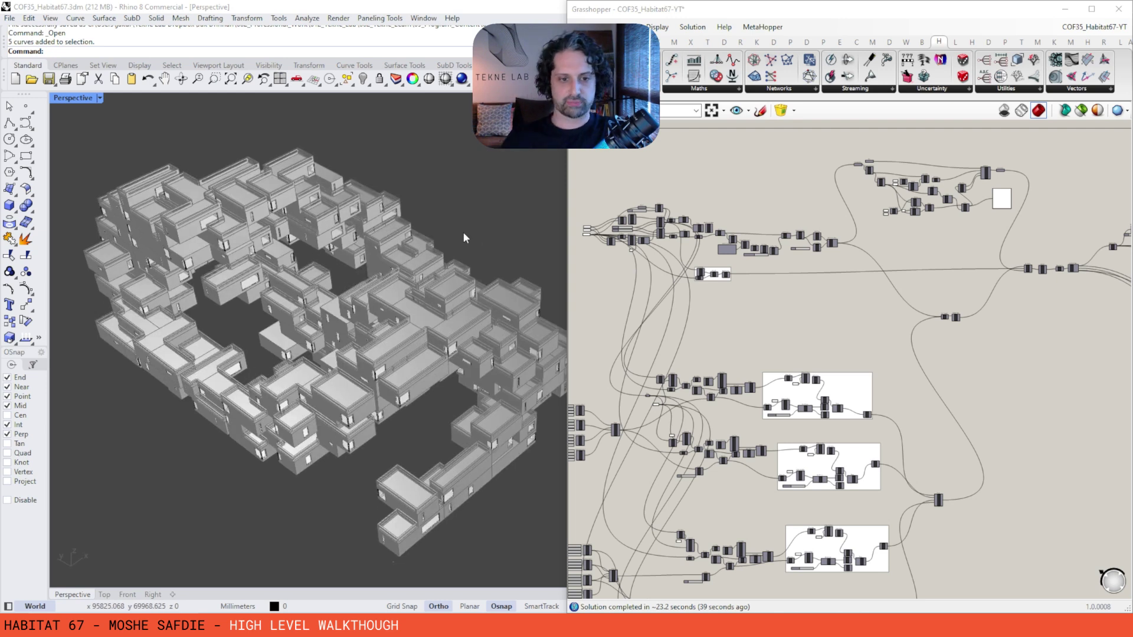
# - Switch to the Coding of Form board in Miro and bring both annotated Habitat 67 photos into view
pyautogui.press('super+Tab')
pyautogui.click(429, 168)
pyautogui.scroll(-2, 433, 212)
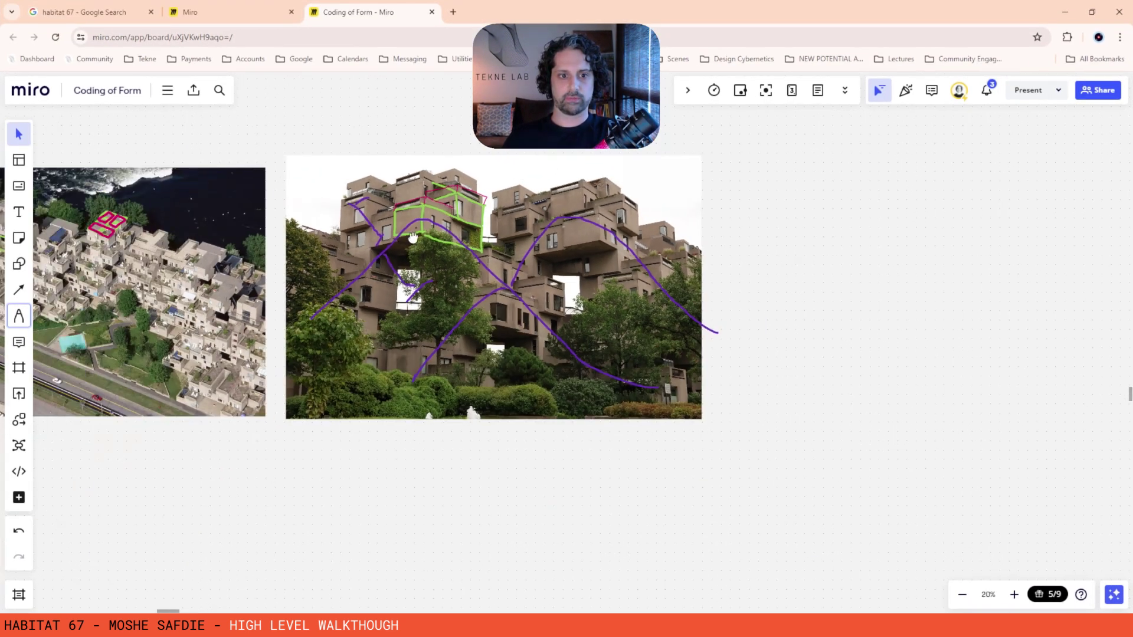
pyautogui.moveTo(392, 252); pyautogui.dragTo(652, 257, button='right')
pyautogui.scroll(1, 700, 270)
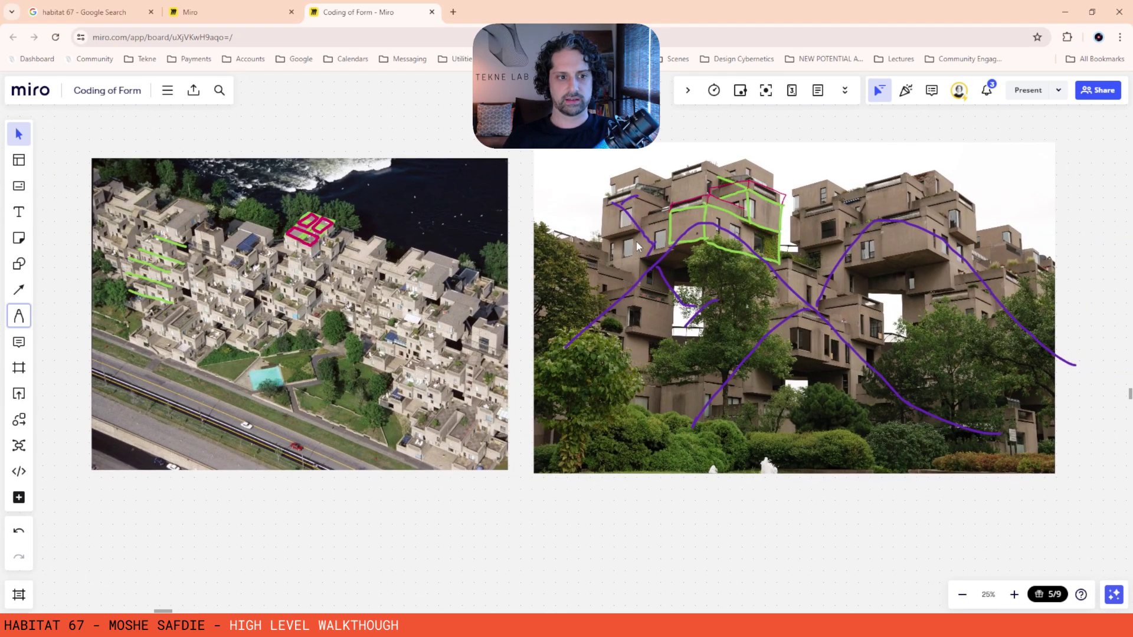
pyautogui.moveTo(361, 339); pyautogui.dragTo(292, 327, button='right')
pyautogui.hscroll(-1, 292, 331)
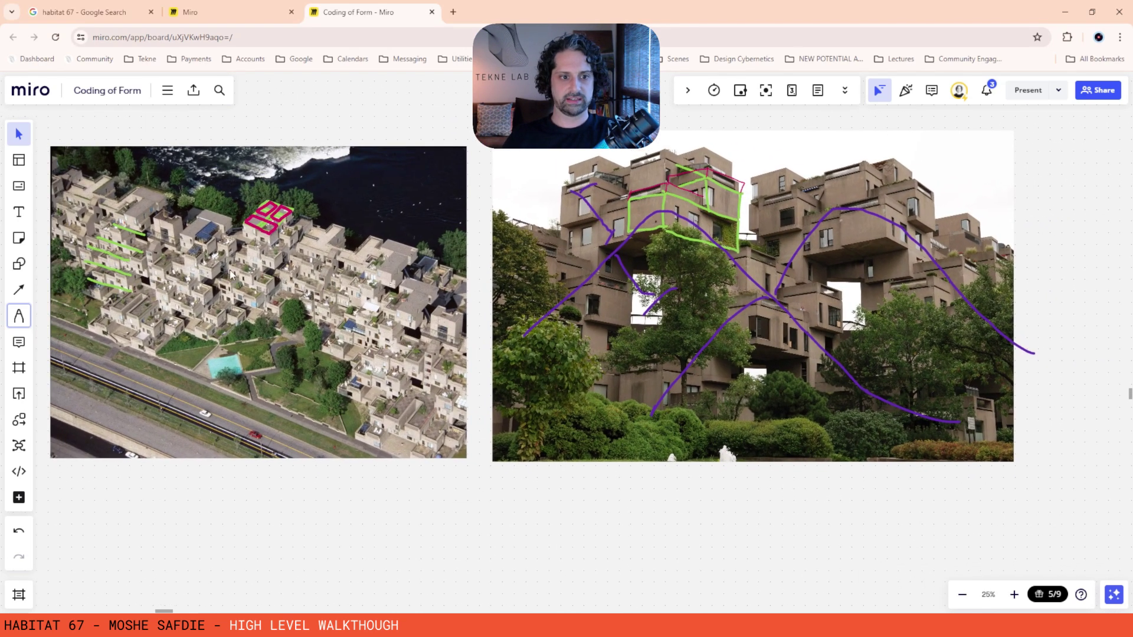
pyautogui.hscroll(-1, 321, 275)
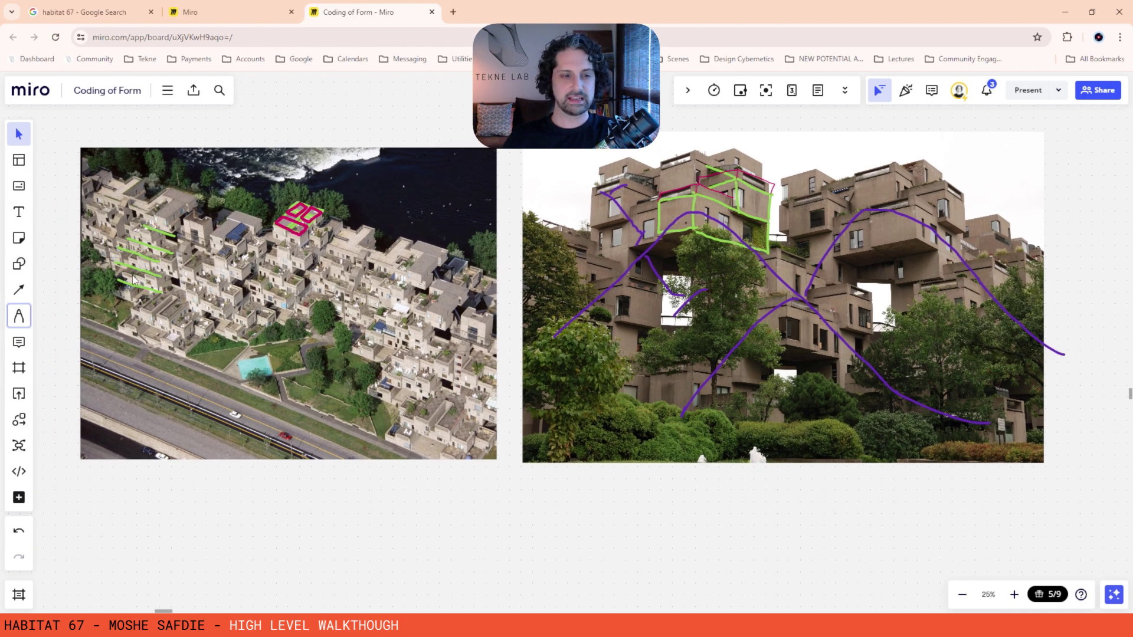
# - Examine the stepped terraces and marked roof outlines in the aerial photo up close beside the street-level photo
pyautogui.keyDown('ctrl'); pyautogui.scroll(5, 120, 262); pyautogui.keyUp('ctrl')
pyautogui.keyDown('ctrl'); pyautogui.scroll(-5, 444, 312); pyautogui.keyUp('ctrl')
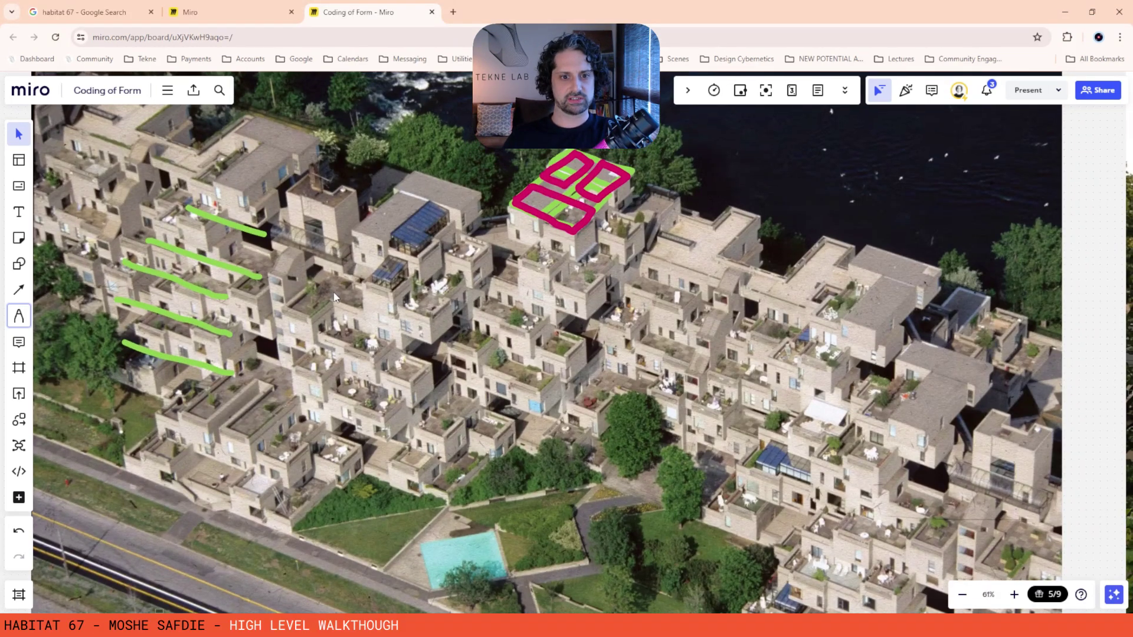
pyautogui.hscroll(2, 600, 364)
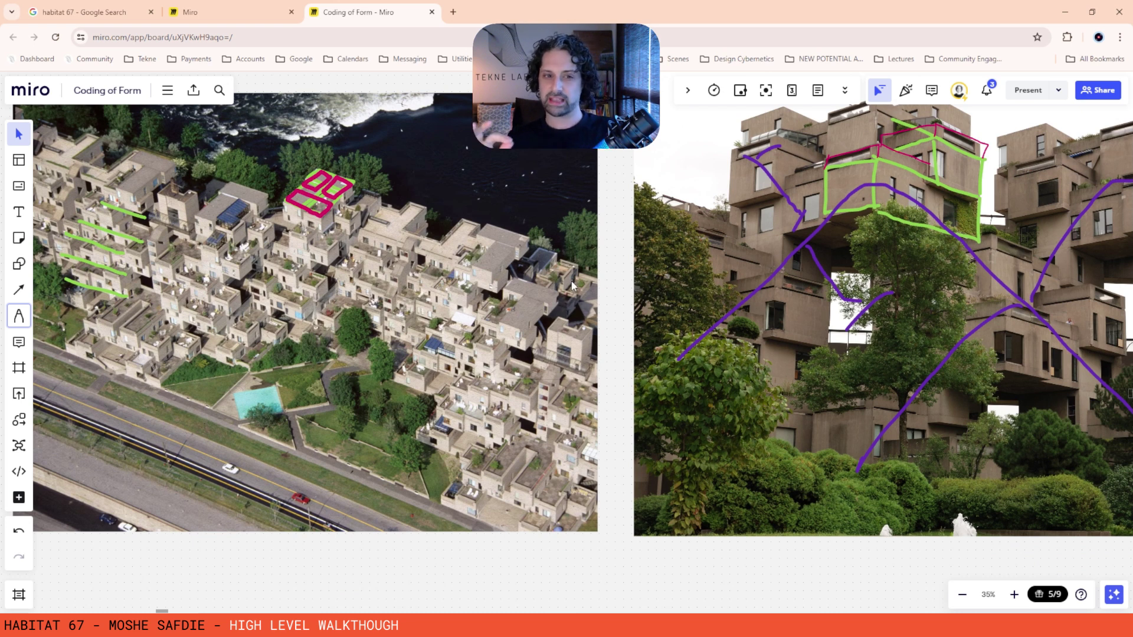
pyautogui.keyDown('ctrl'); pyautogui.scroll(-1, 150, 308); pyautogui.keyUp('ctrl')
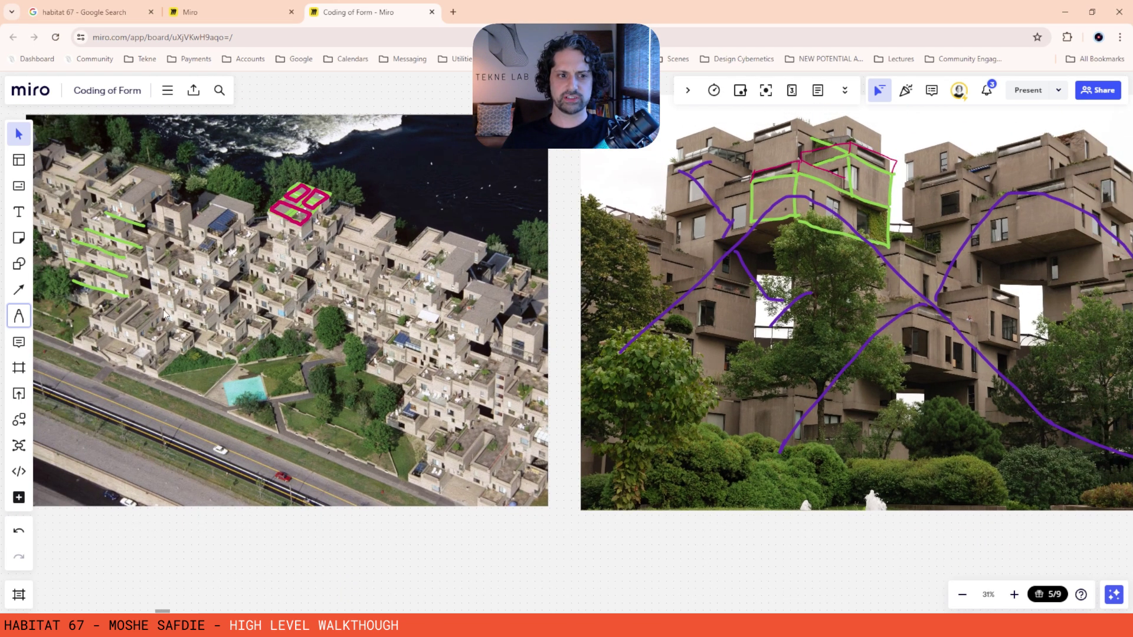
pyautogui.moveTo(333, 266)
pyautogui.mouseDown(button='middle')
pyautogui.moveTo(313, 261)
pyautogui.moveTo(349, 255)
pyautogui.mouseUp(button='middle')
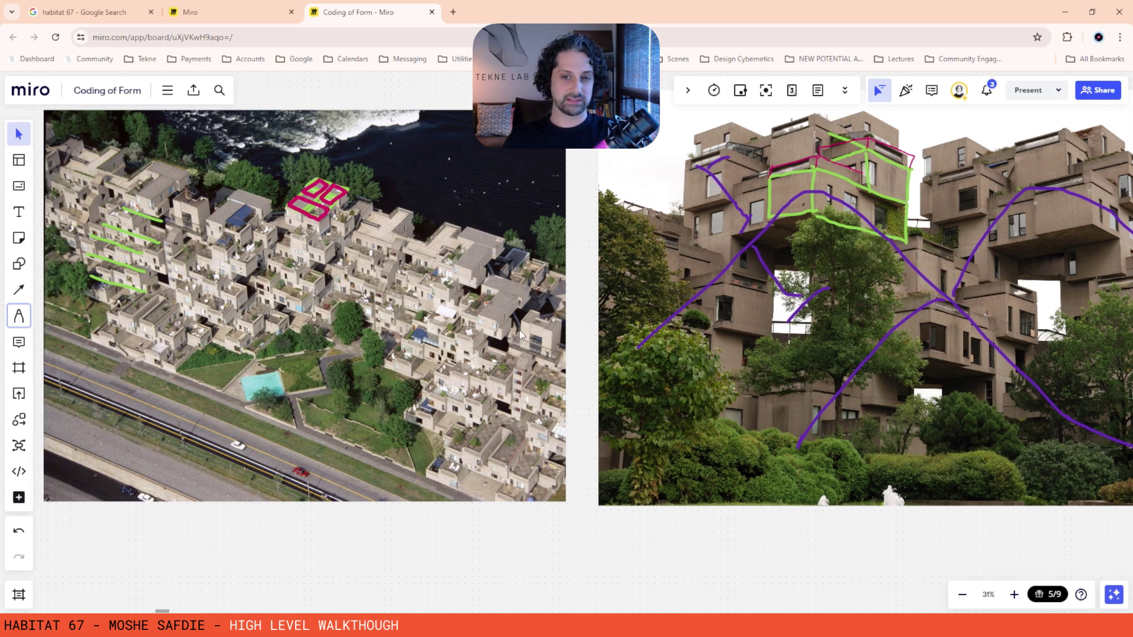
pyautogui.keyDown('ctrl'); pyautogui.scroll(-1, 484, 274); pyautogui.keyUp('ctrl')
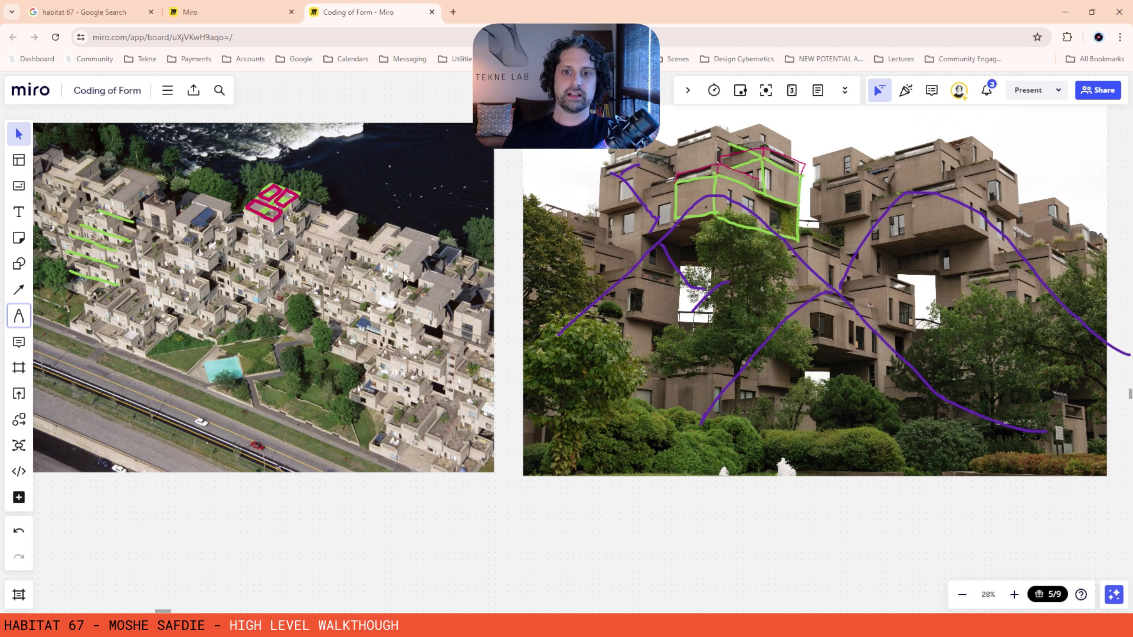
# - Compare the module stacking and roof terraces in the aerial photo with those in the street-level photo
pyautogui.moveTo(535, 254); pyautogui.dragTo(485, 258, button='right')
pyautogui.moveTo(344, 320); pyautogui.dragTo(405, 322, button='right')
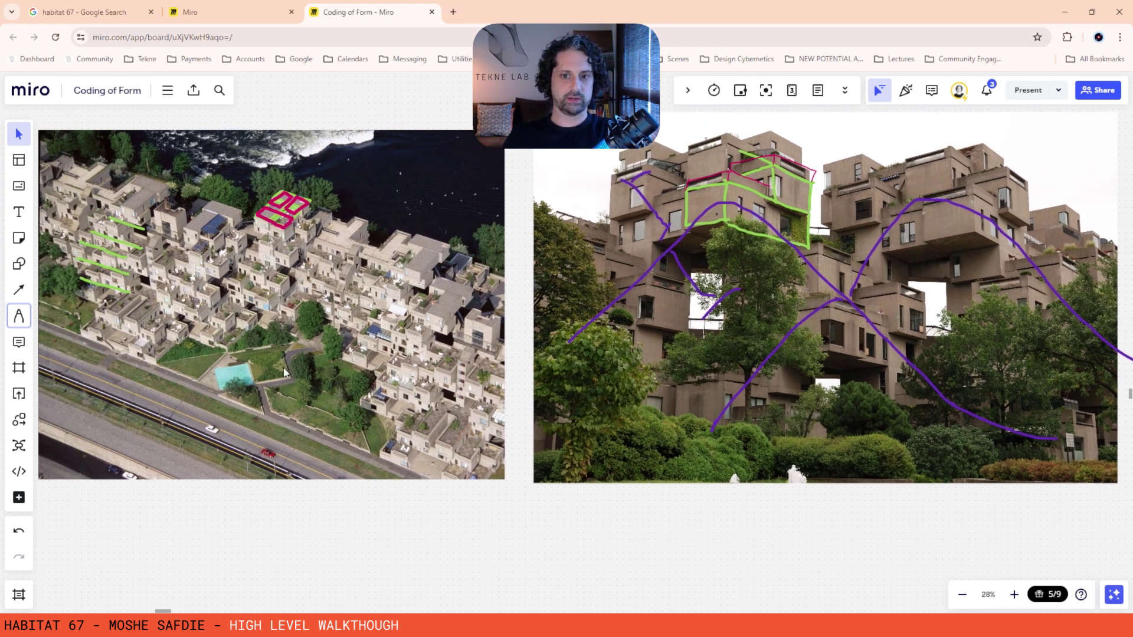
pyautogui.moveTo(685, 311); pyautogui.dragTo(689, 317, button='right')
pyautogui.scroll(-1, 661, 319)
pyautogui.moveTo(665, 261); pyautogui.dragTo(650, 272, button='right')
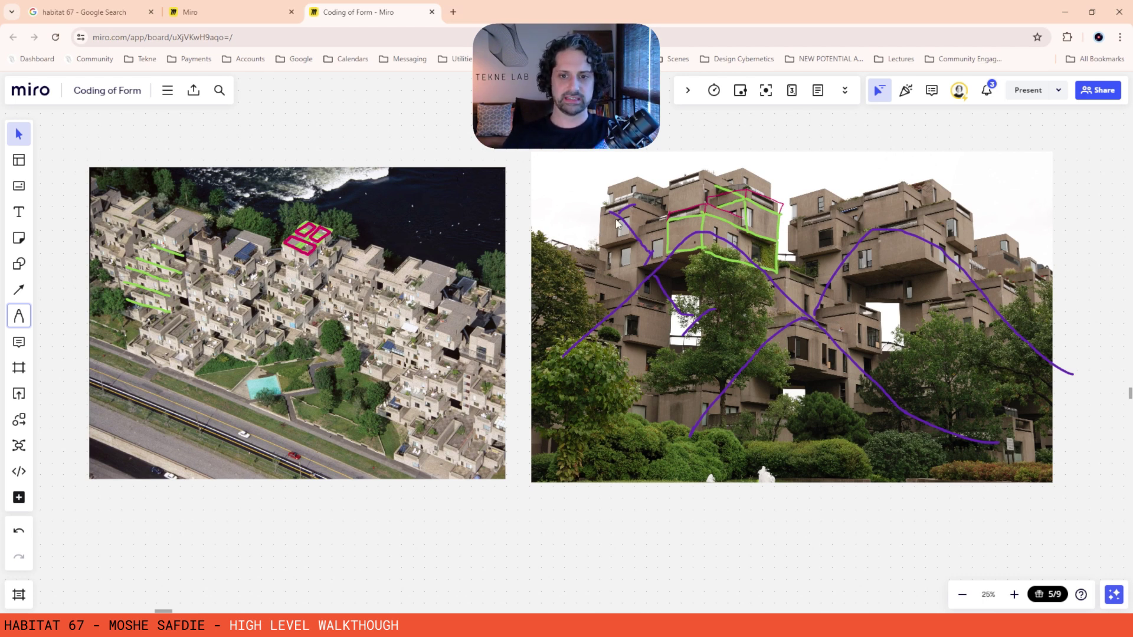
pyautogui.moveTo(616, 219); pyautogui.dragTo(598, 228, button='right')
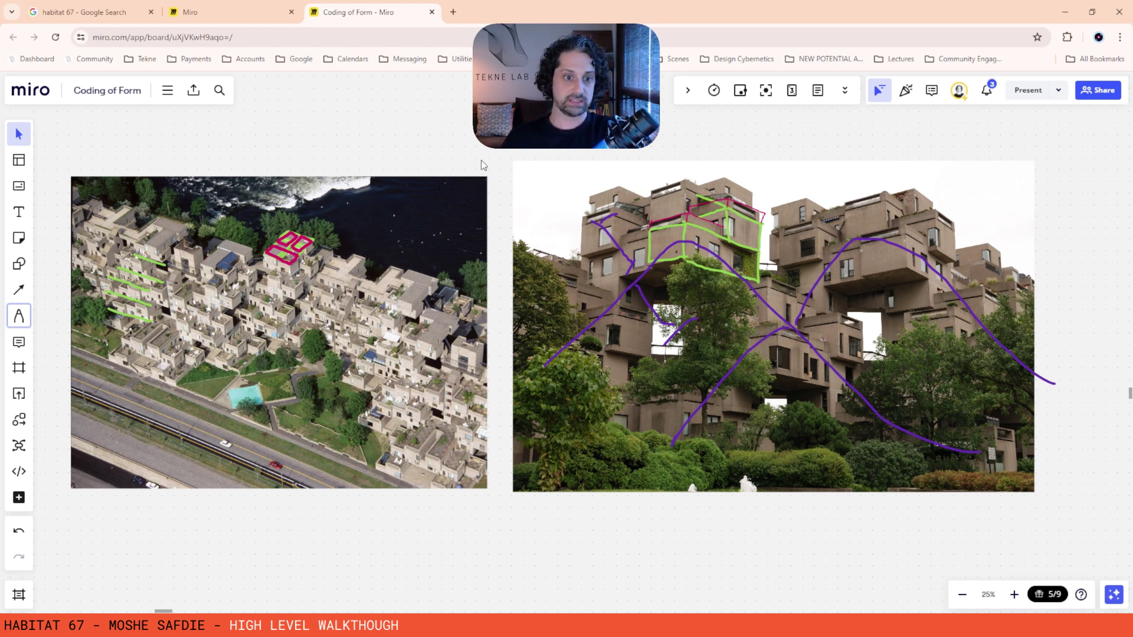
pyautogui.moveTo(341, 219); pyautogui.dragTo(336, 221, button='right')
pyautogui.click(259, 301)
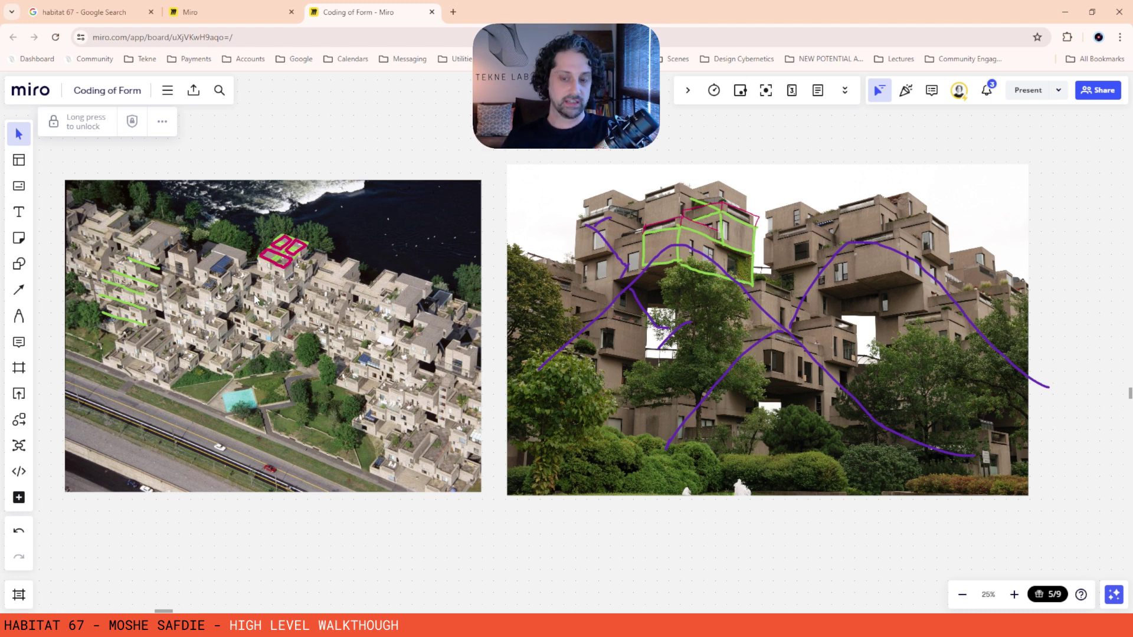
pyautogui.moveTo(402, 281); pyautogui.dragTo(400, 276, button='right')
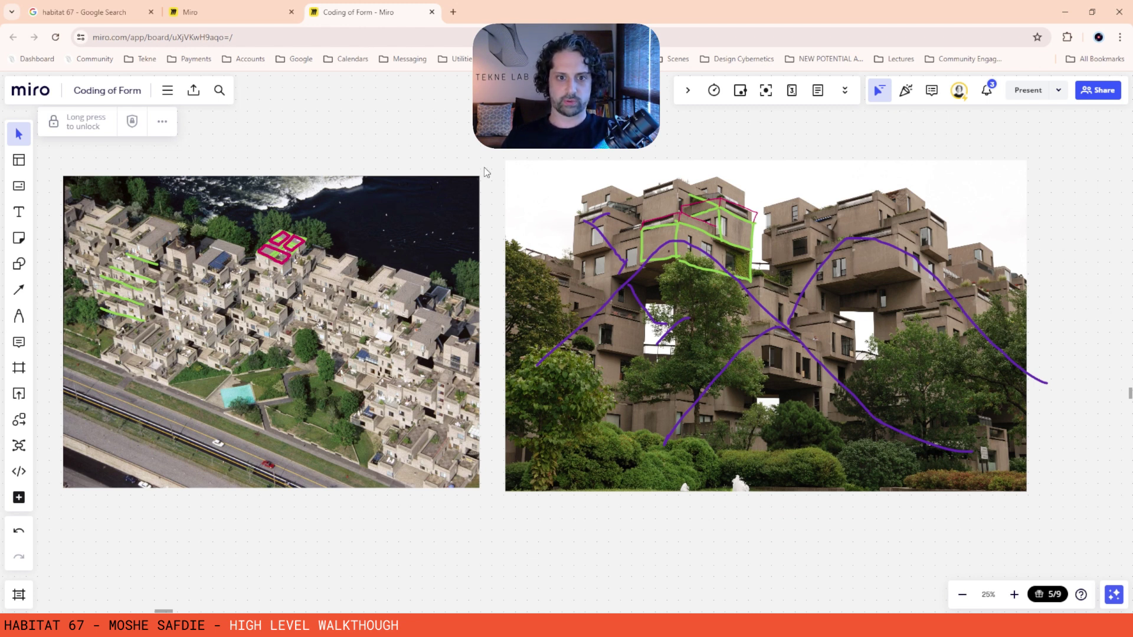
pyautogui.scroll(1, 473, 178)
pyautogui.click(232, 258)
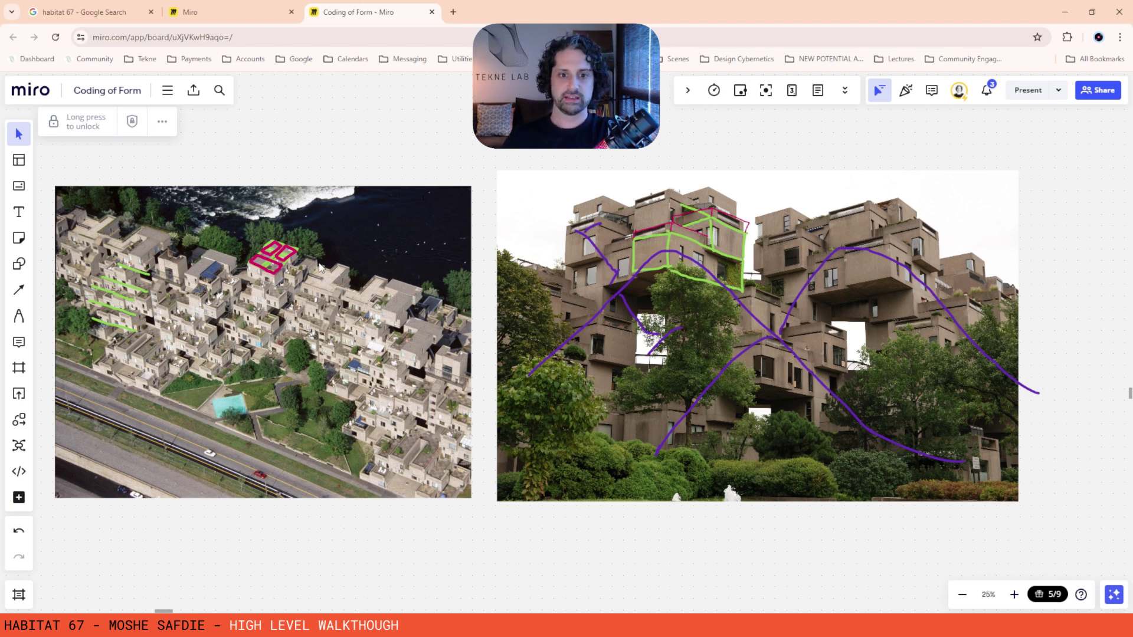
pyautogui.scroll(-2, 319, 267)
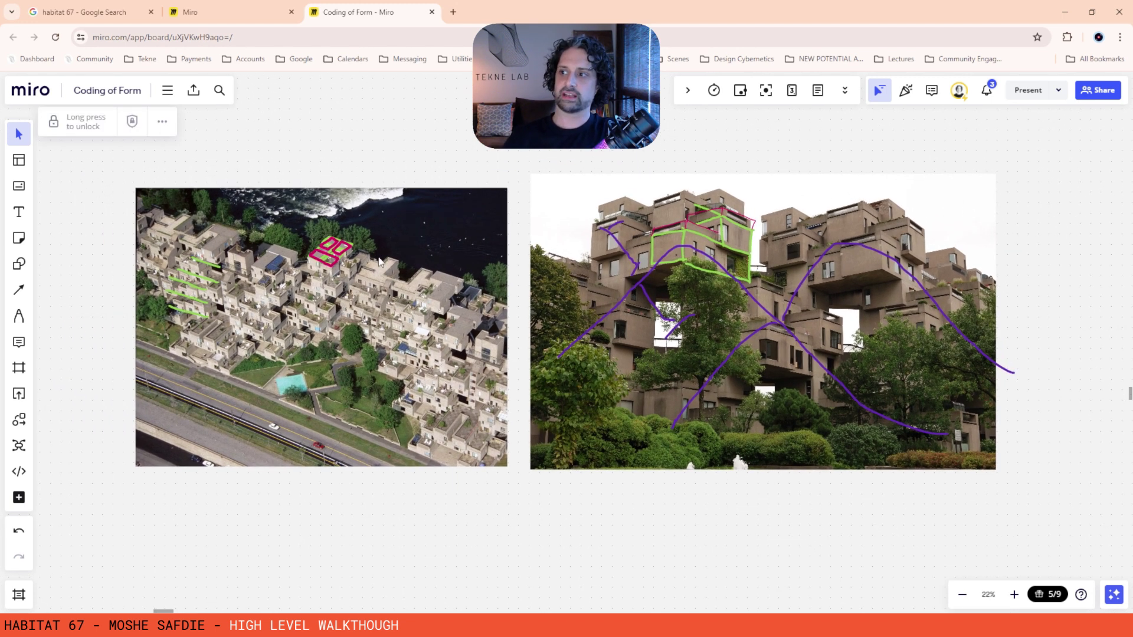
pyautogui.moveTo(386, 284); pyautogui.dragTo(365, 265, button='middle')
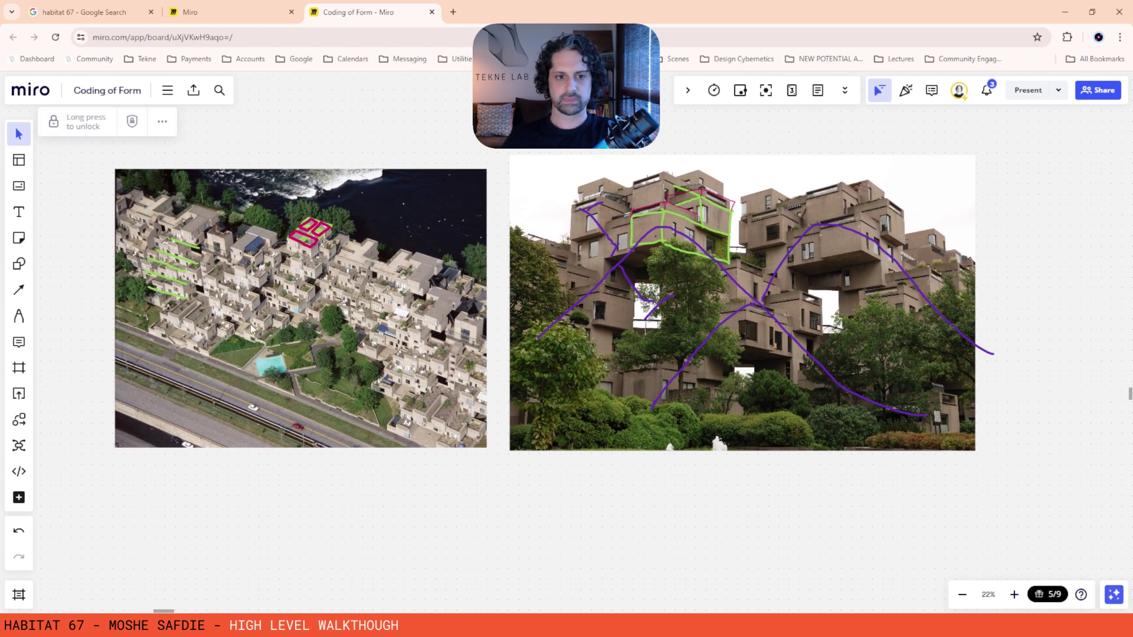
pyautogui.hscroll(2, 678, 261)
pyautogui.scroll(1, 678, 261)
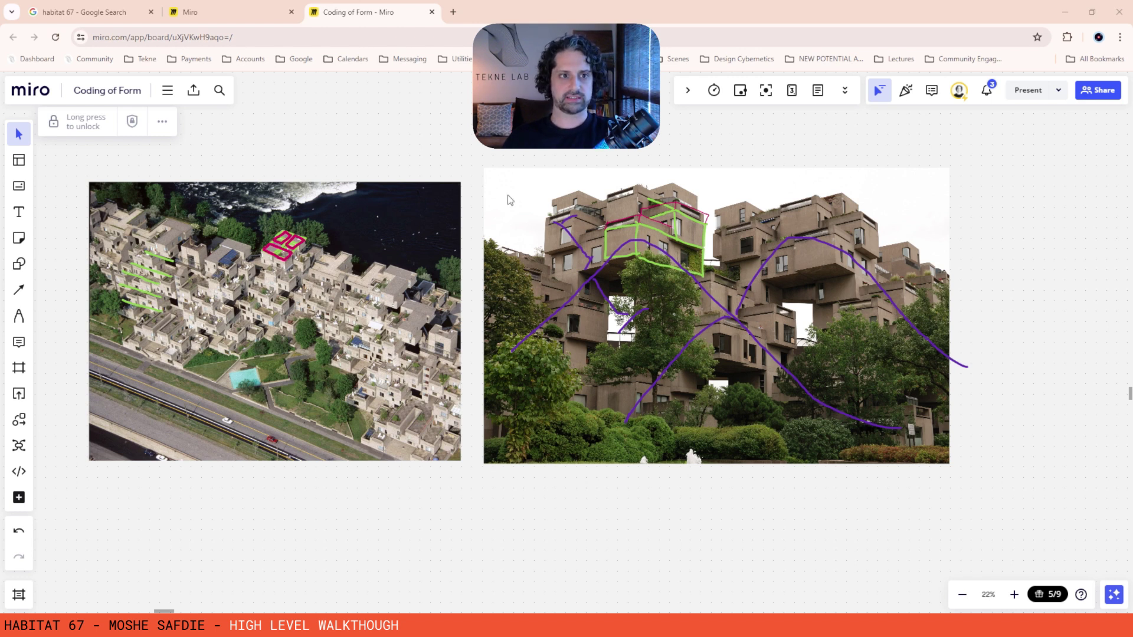
# - Switch to Rhino and Grasshopper and review the entire definition alongside the shaded building from a lower viewing angle
pyautogui.press('super+Tab')
pyautogui.click(474, 219)
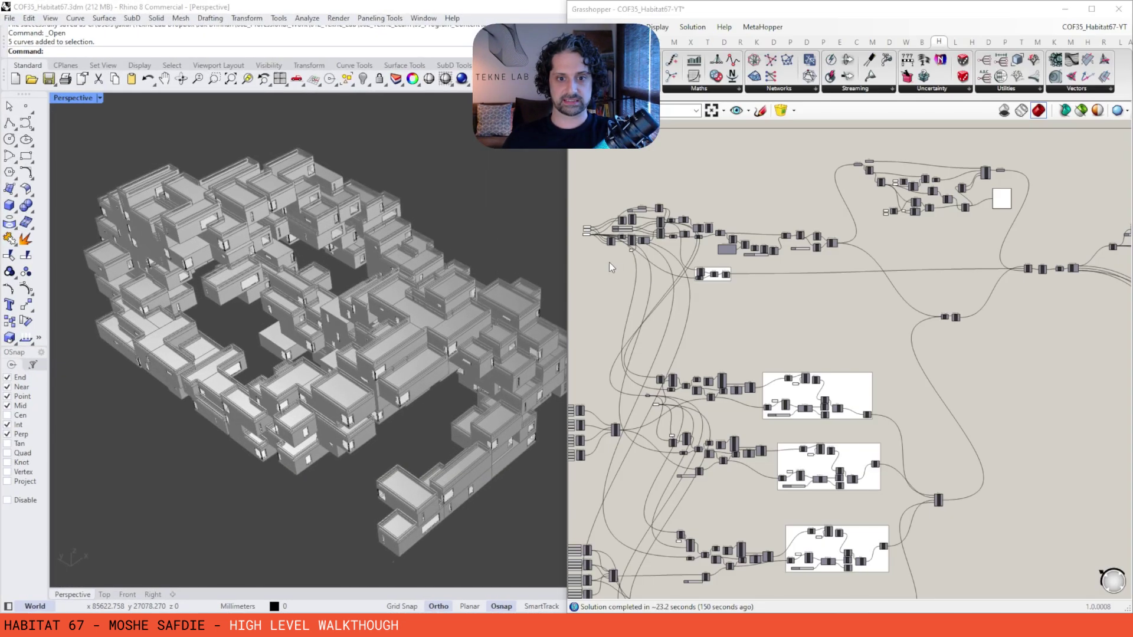
pyautogui.scroll(-2, 835, 278)
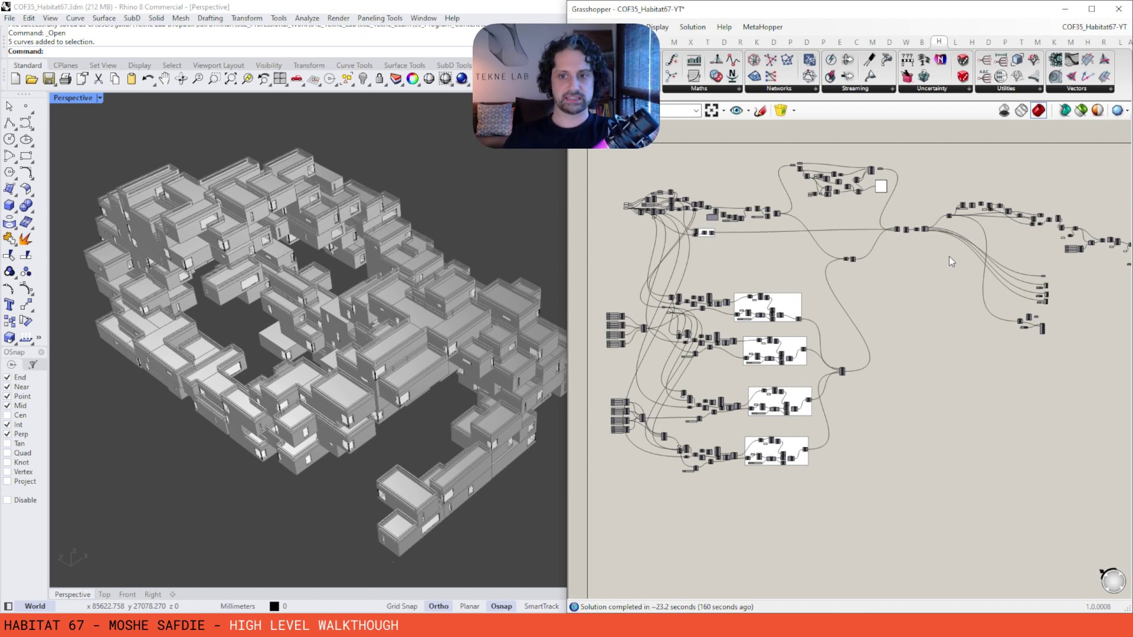
pyautogui.moveTo(933, 238); pyautogui.dragTo(891, 253, button='right')
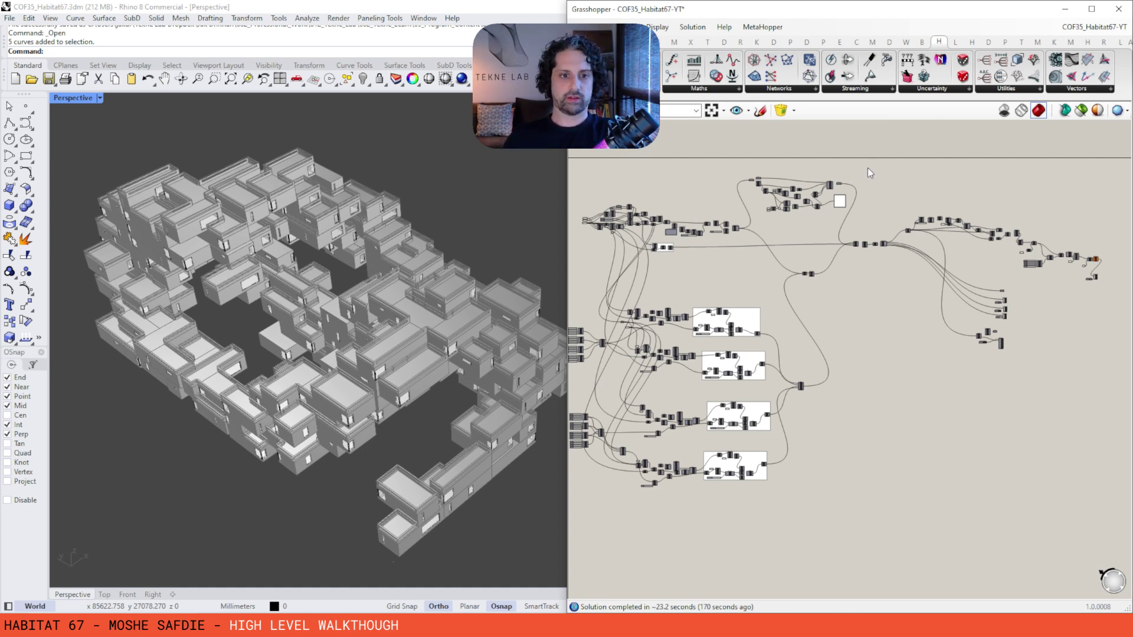
pyautogui.moveTo(395, 256); pyautogui.dragTo(353, 264, button='right')
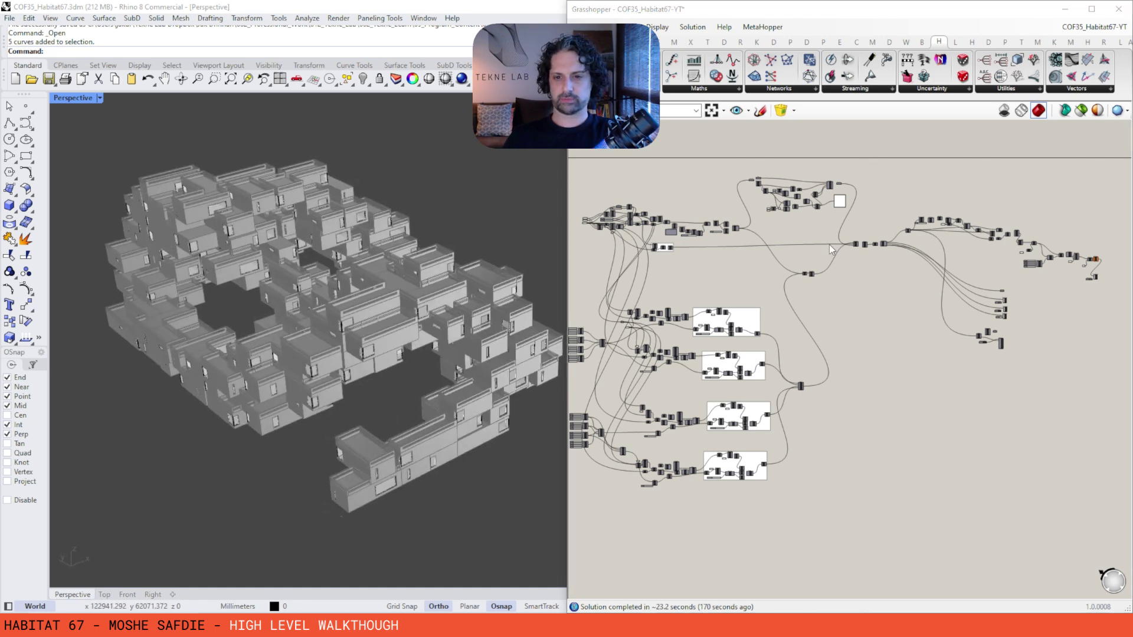
pyautogui.scroll(-2, 801, 214)
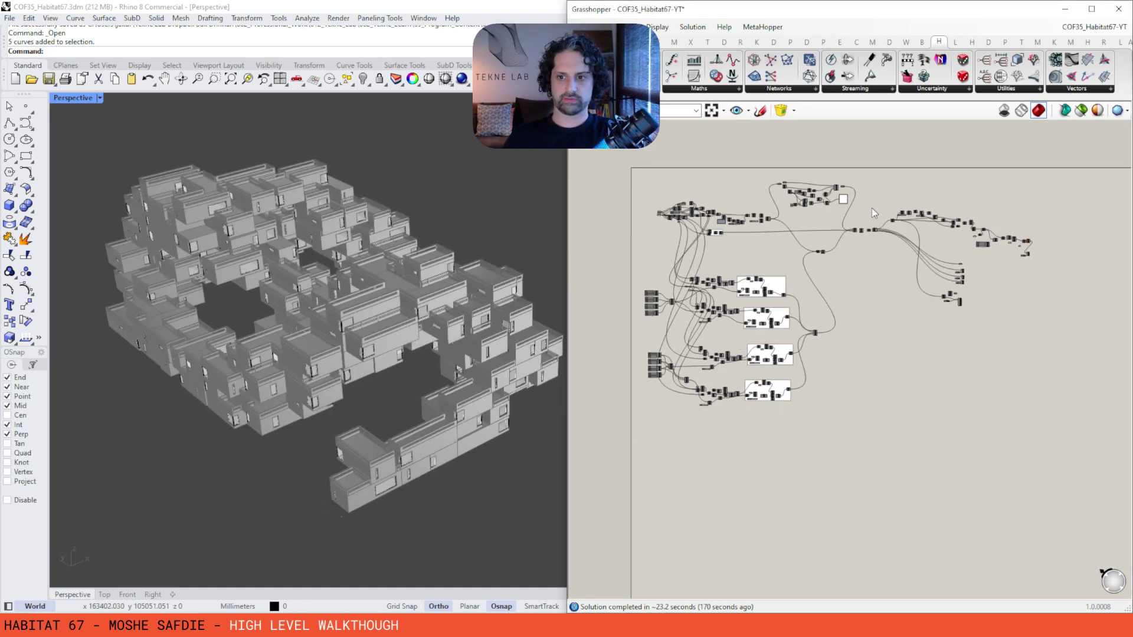
pyautogui.moveTo(873, 208); pyautogui.dragTo(864, 218, button='right')
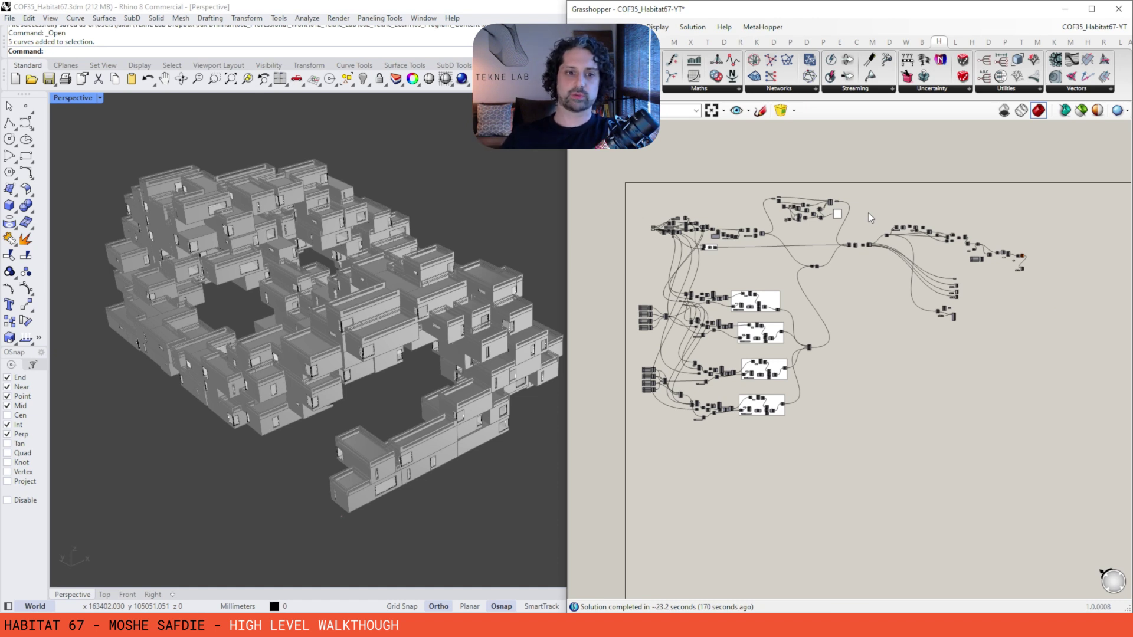
# - Switch to the browser's Tekne Learn All Products page and look through the Coding of Form course collection
pyautogui.press('super+Tab')
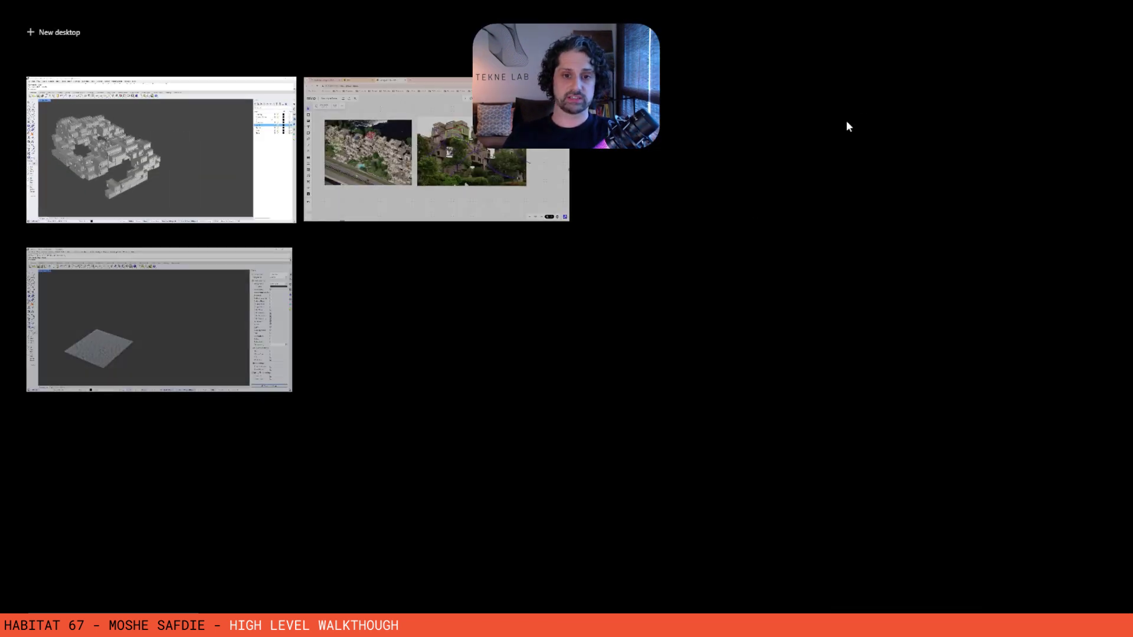
pyautogui.click(440, 158)
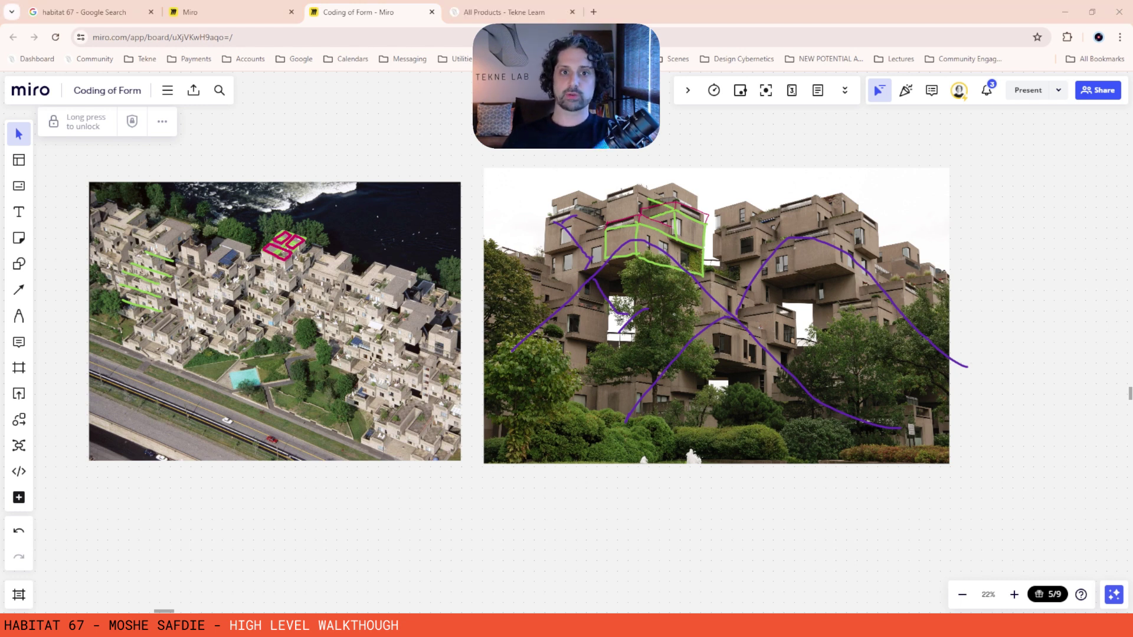
pyautogui.click(499, 12)
pyautogui.scroll(-7, 779, 384)
pyautogui.scroll(4, 779, 385)
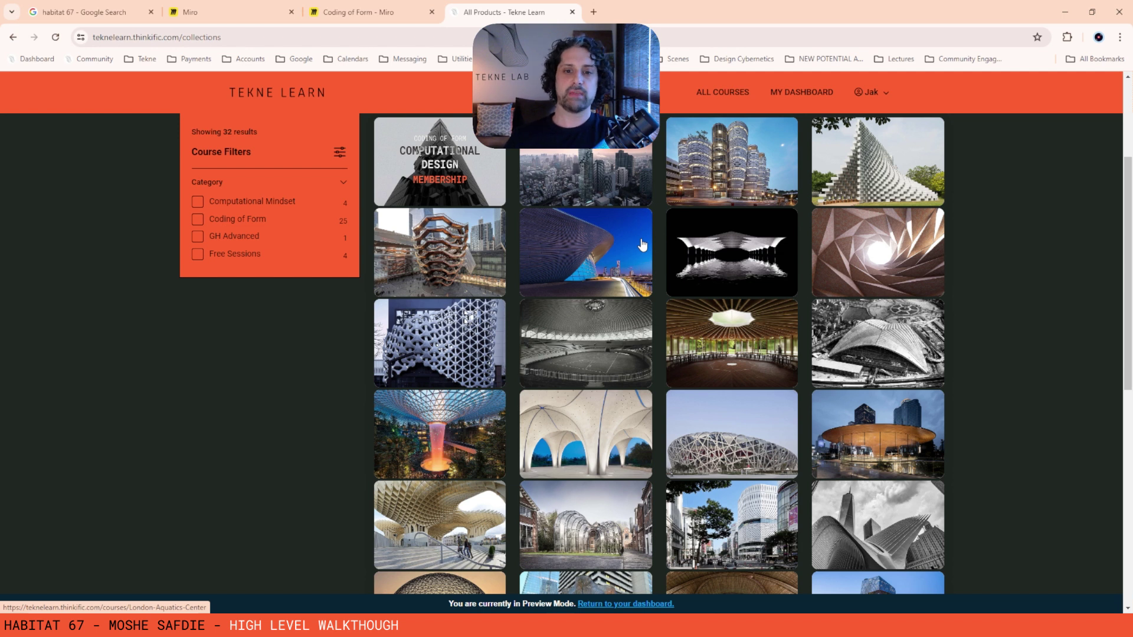
pyautogui.scroll(-3, 644, 244)
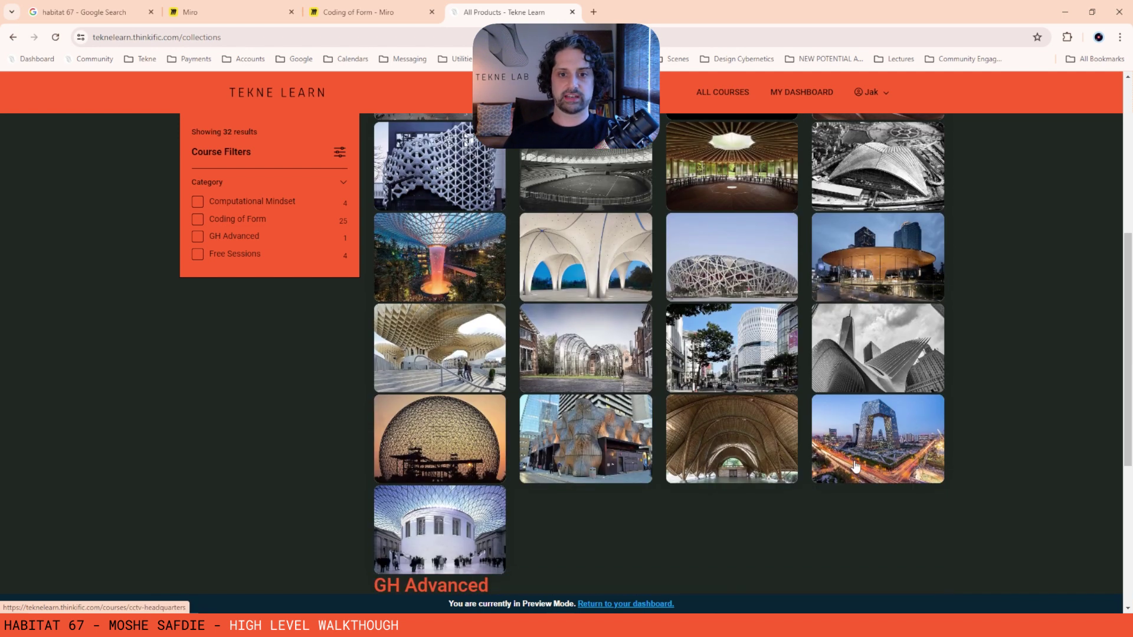
pyautogui.scroll(2, 420, 525)
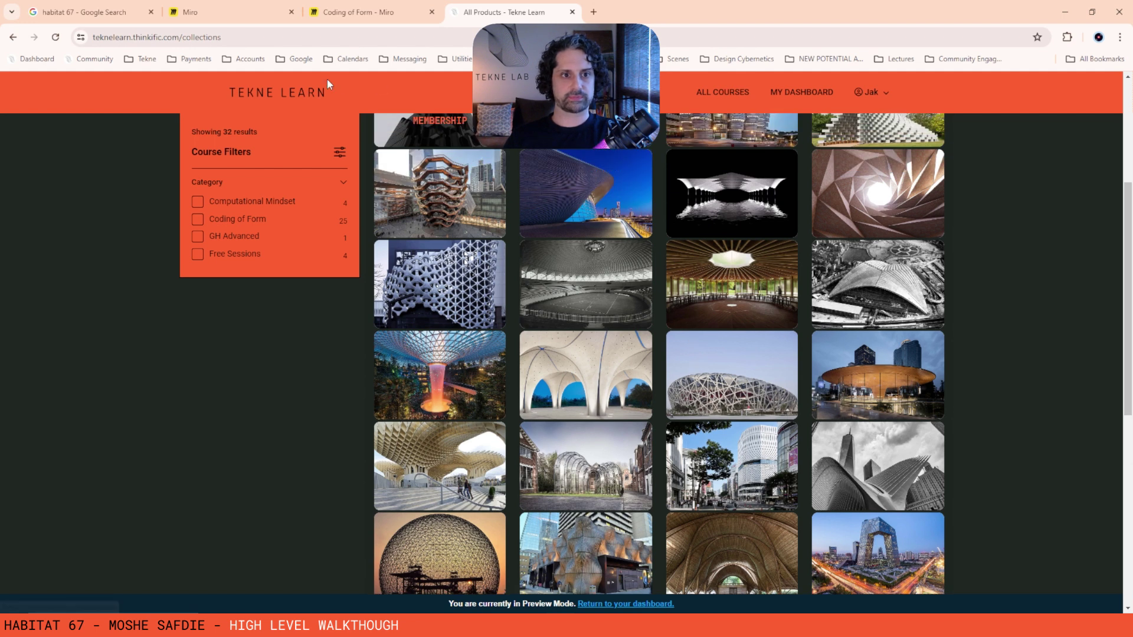
# - Return to the Coding of Form board in Miro and bring the Habitat 67 title and both annotated photos into view
pyautogui.click(362, 15)
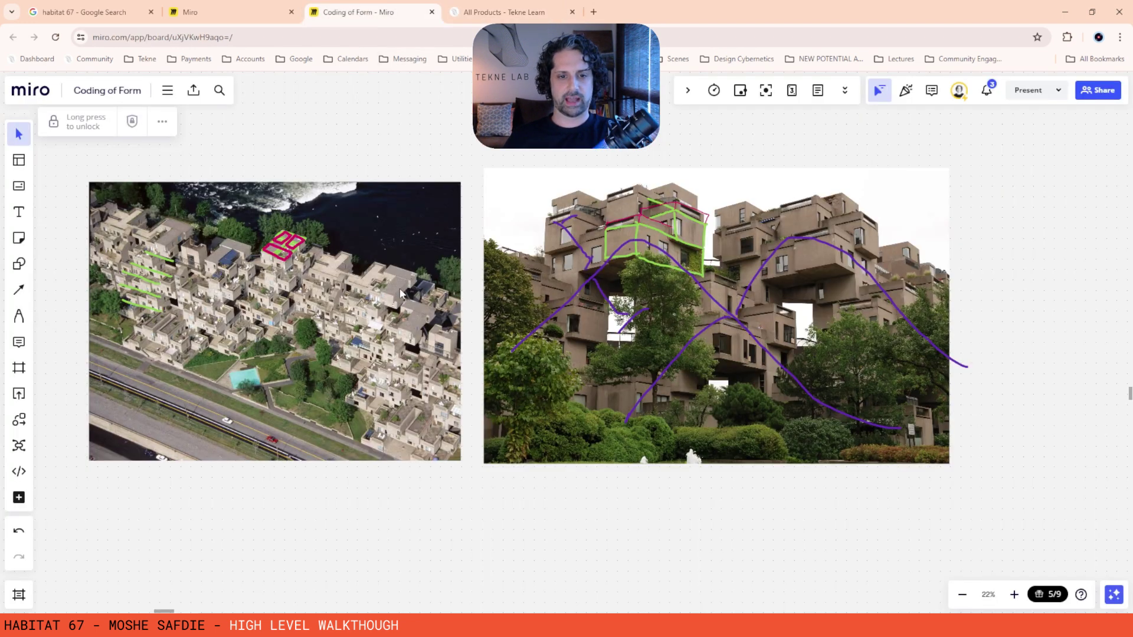
pyautogui.scroll(-3, 413, 301)
pyautogui.moveTo(569, 187); pyautogui.dragTo(606, 280, button='right')
pyautogui.moveTo(662, 426); pyautogui.dragTo(669, 435, button='right')
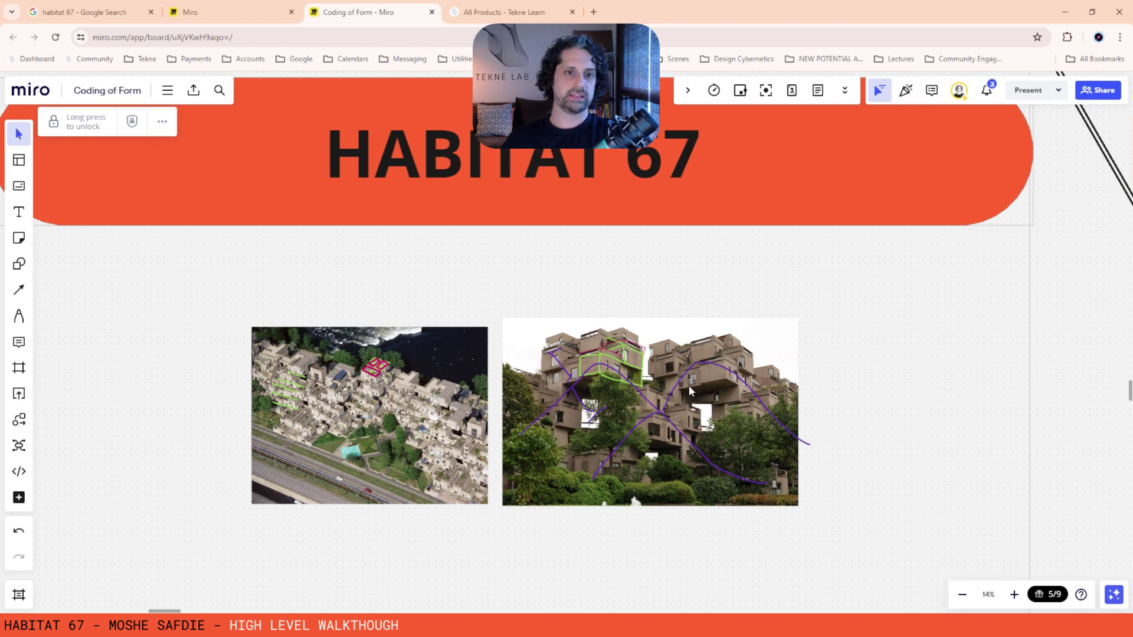
# - Go back to the Tekne Learn course collection and bring the Computational Mindset courses into view
pyautogui.hotkey('ctrl', 'Tab')
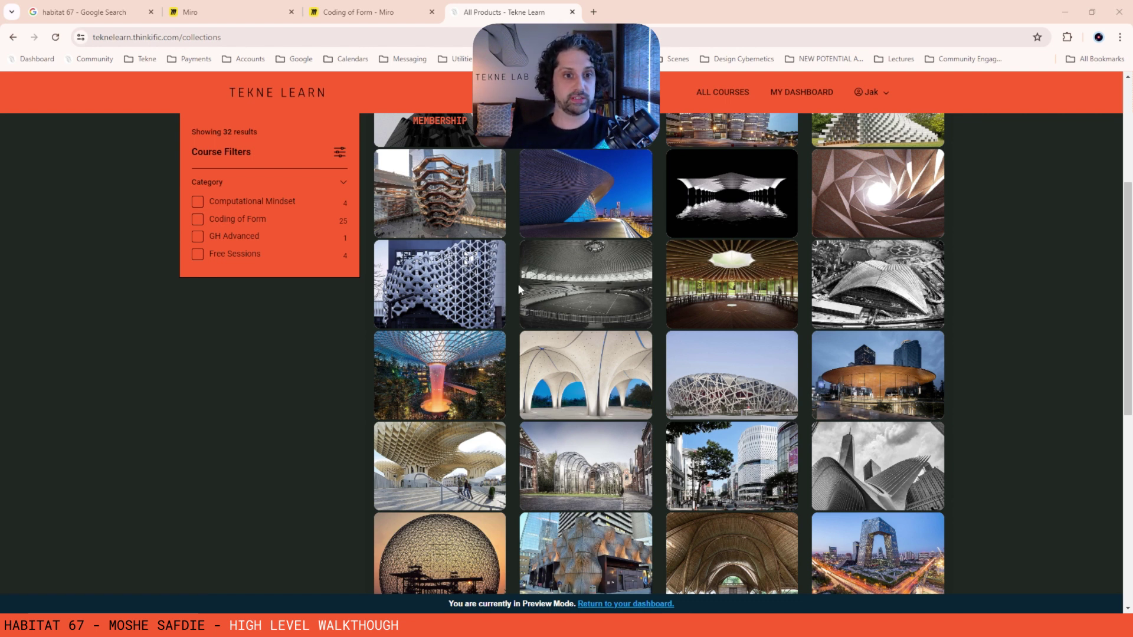
pyautogui.scroll(4, 518, 284)
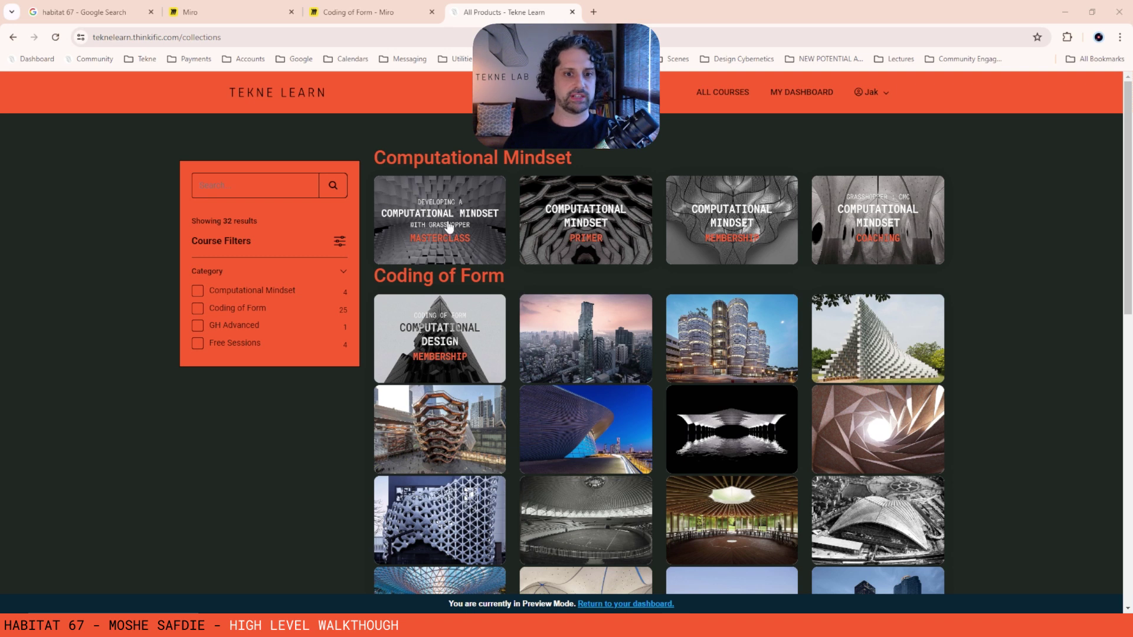